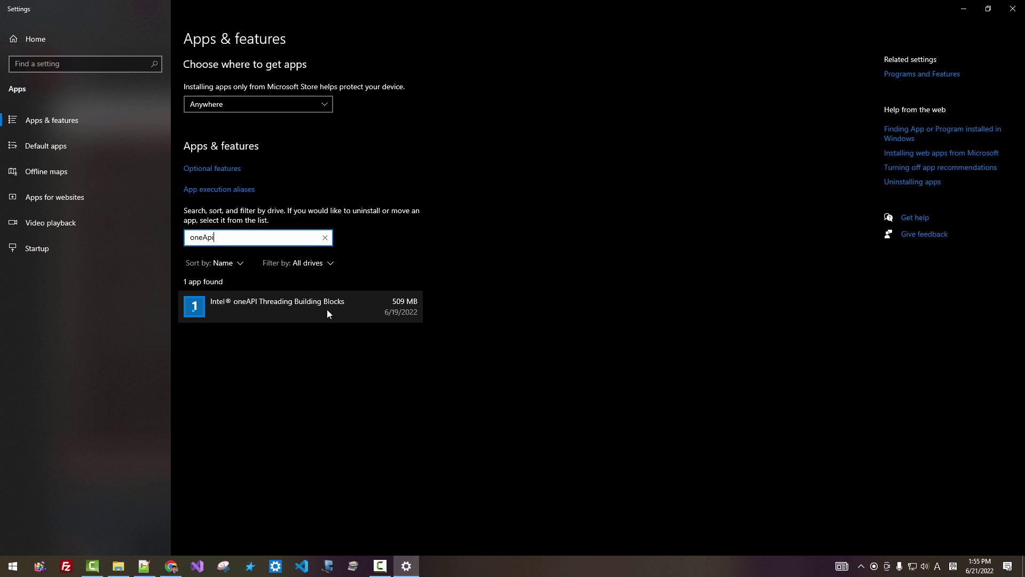
Uninstall Intel oneAPI Threading Building Blocks from Windows Settings and confirm the uninstall
click(407, 310)
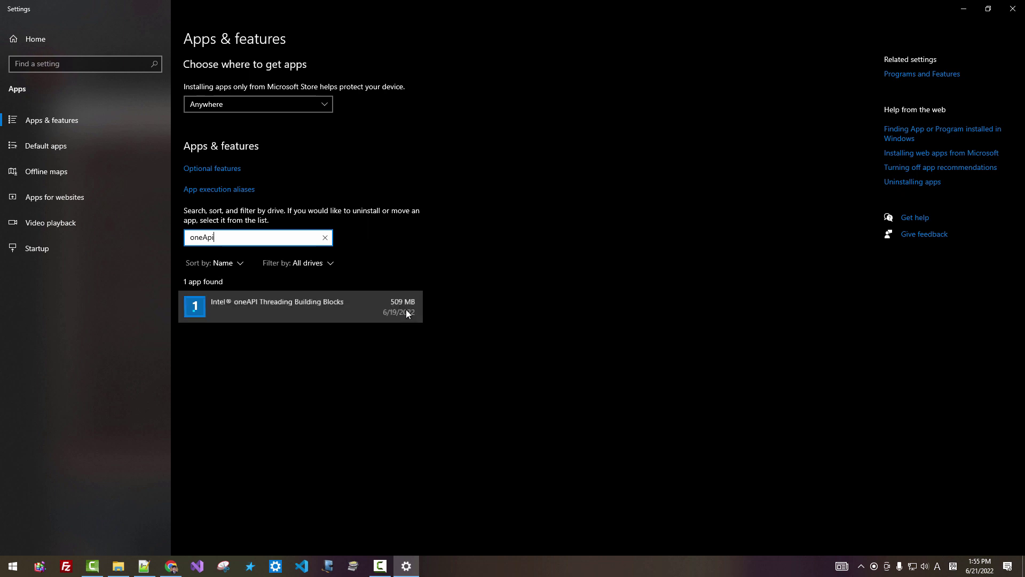
click(401, 353)
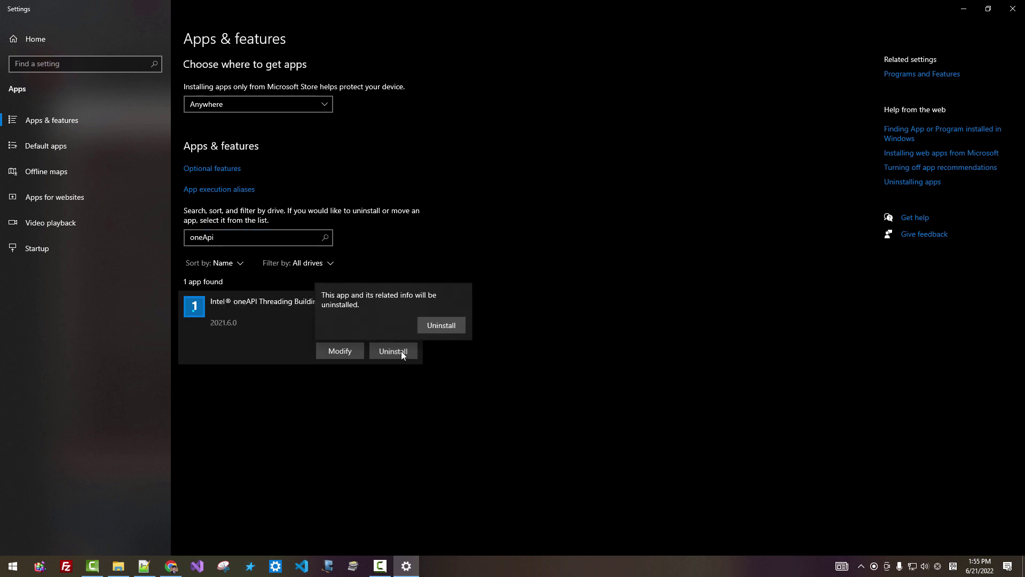
click(442, 326)
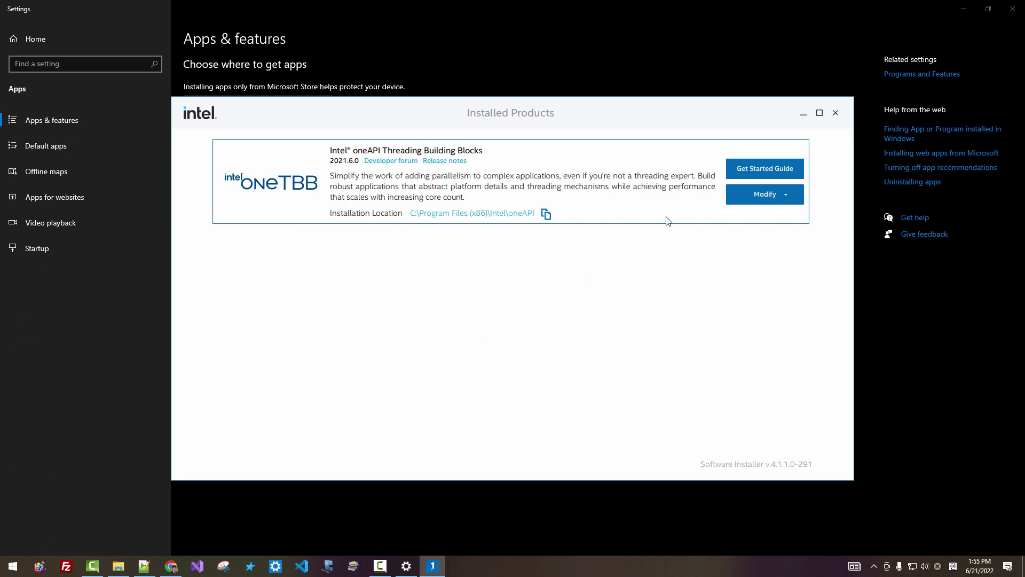
Remove Intel oneAPI Threading Building Blocks 2021.6.0 through Modify > Uninstall
click(790, 200)
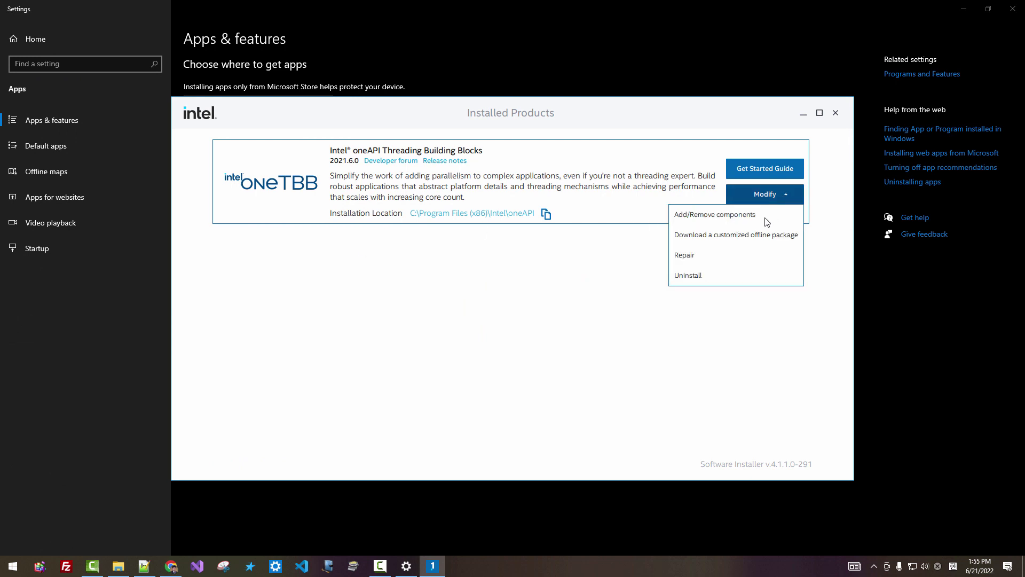
click(704, 275)
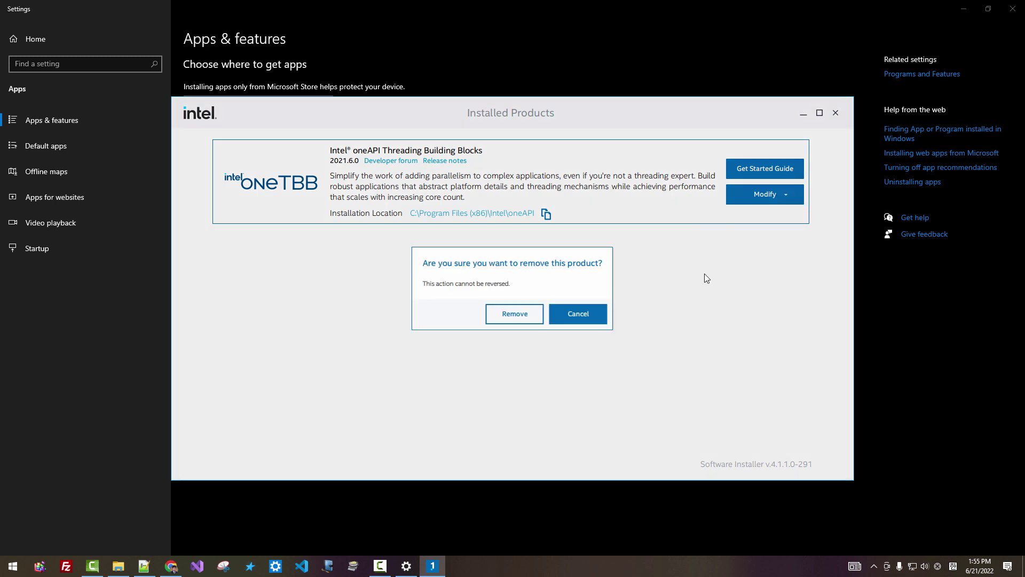
click(533, 318)
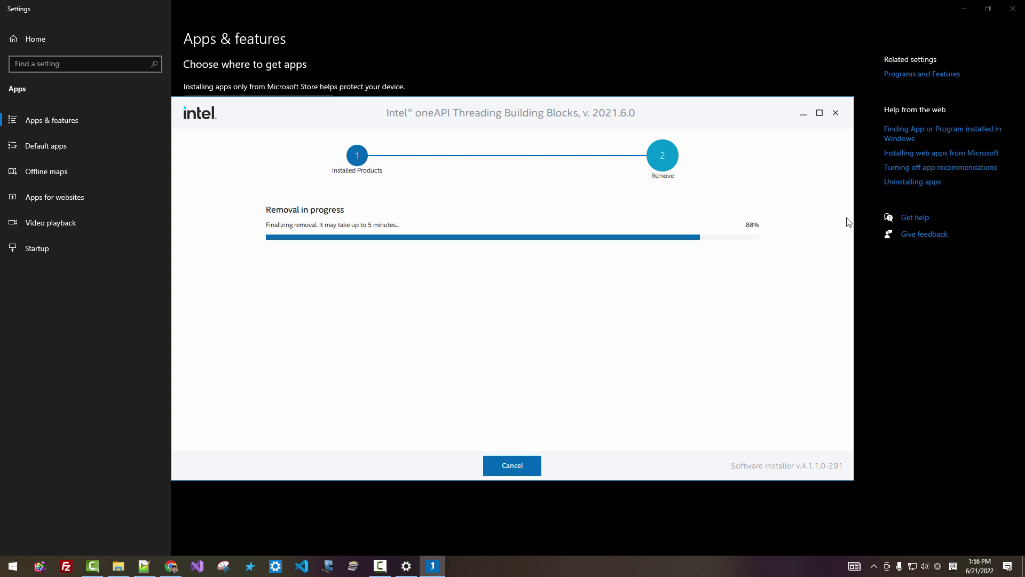
Close Settings, the browser, Notepad++, Downloads and the Intel installer
click(889, 293)
click(1013, 8)
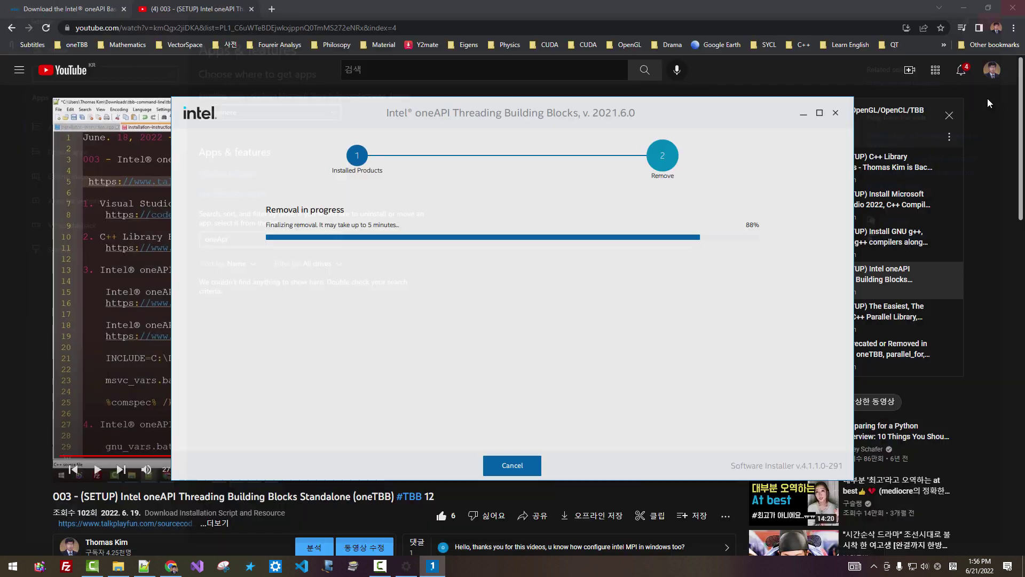
click(1012, 5)
click(1012, 5)
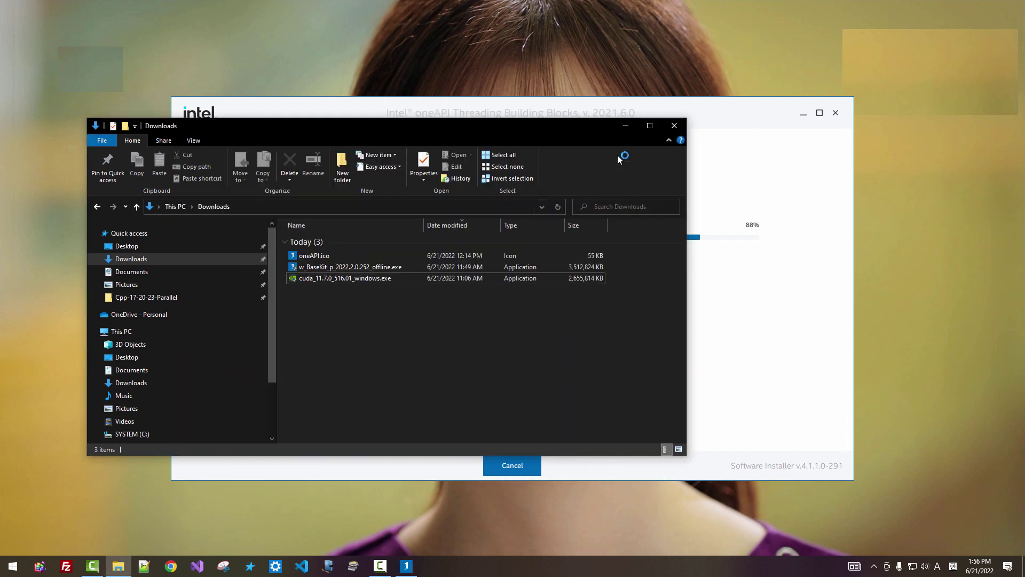
click(674, 126)
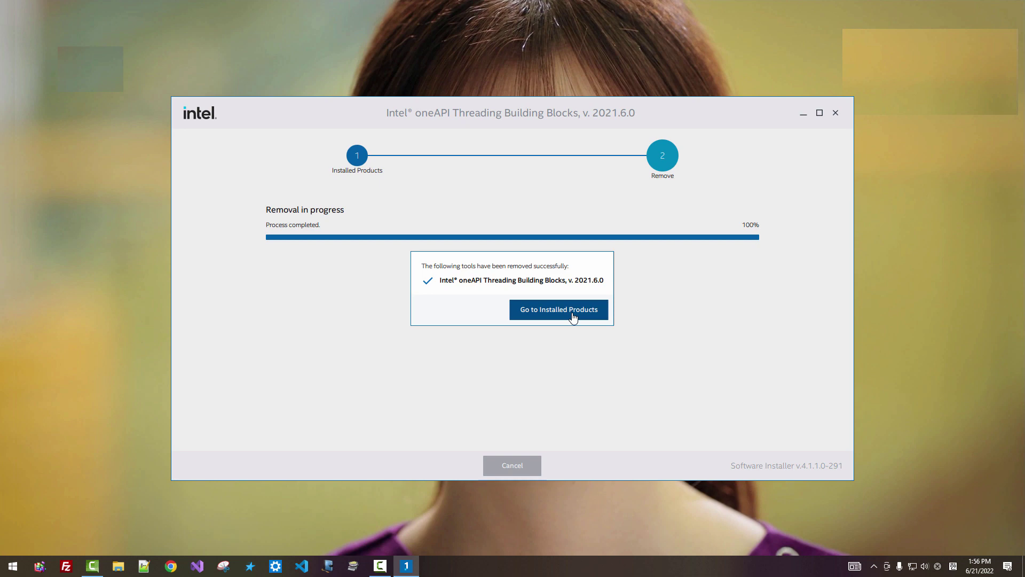
click(573, 316)
click(835, 113)
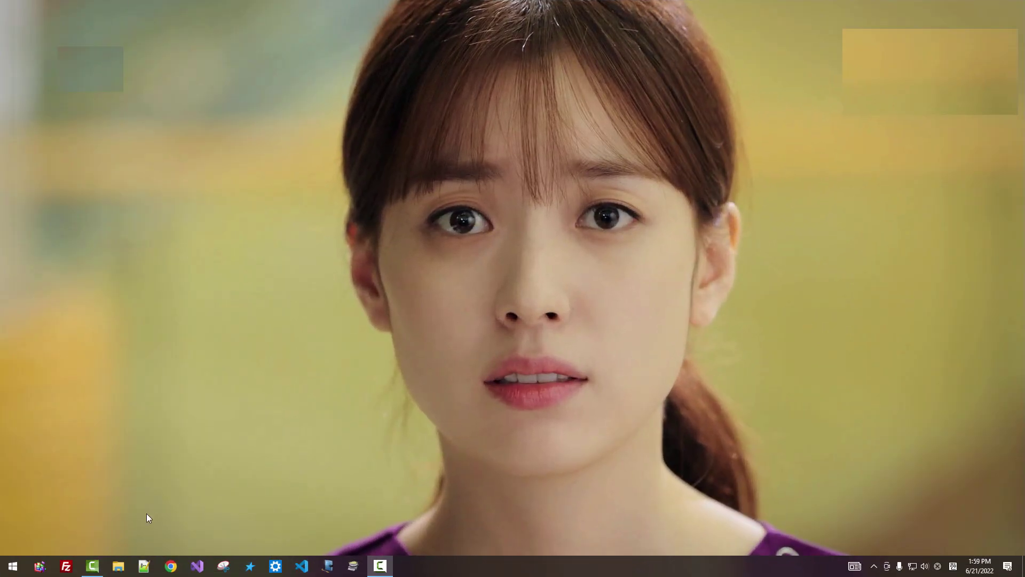
Launch cuda_11.7.0_516.01_windows.exe from the Downloads folder in File Explorer
click(130, 563)
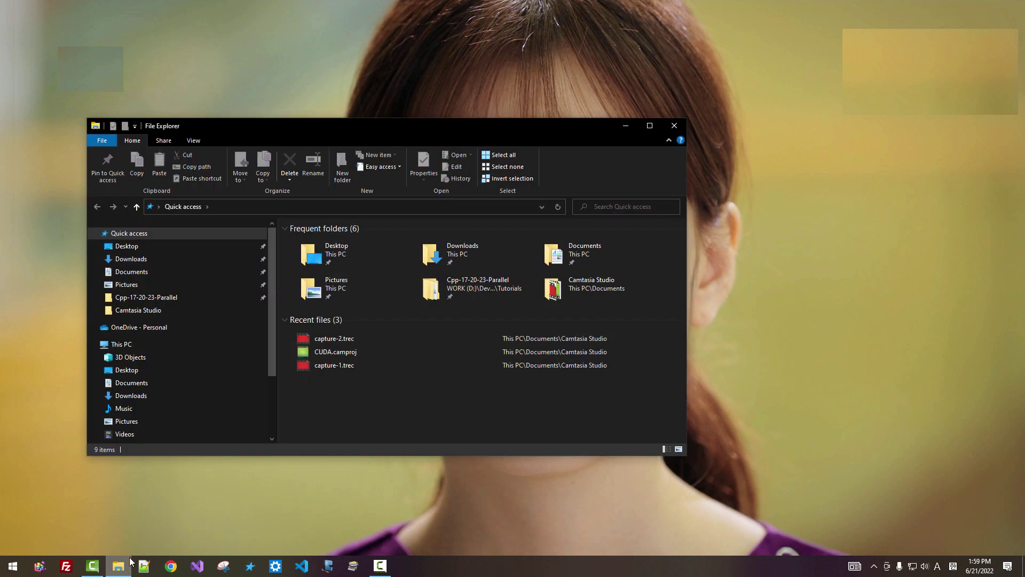
click(162, 261)
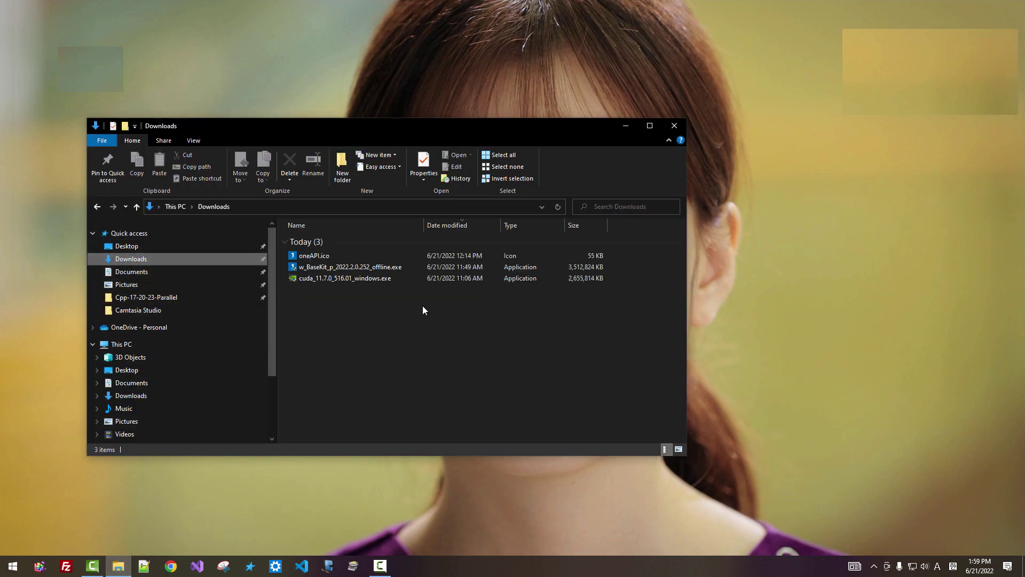
click(372, 278)
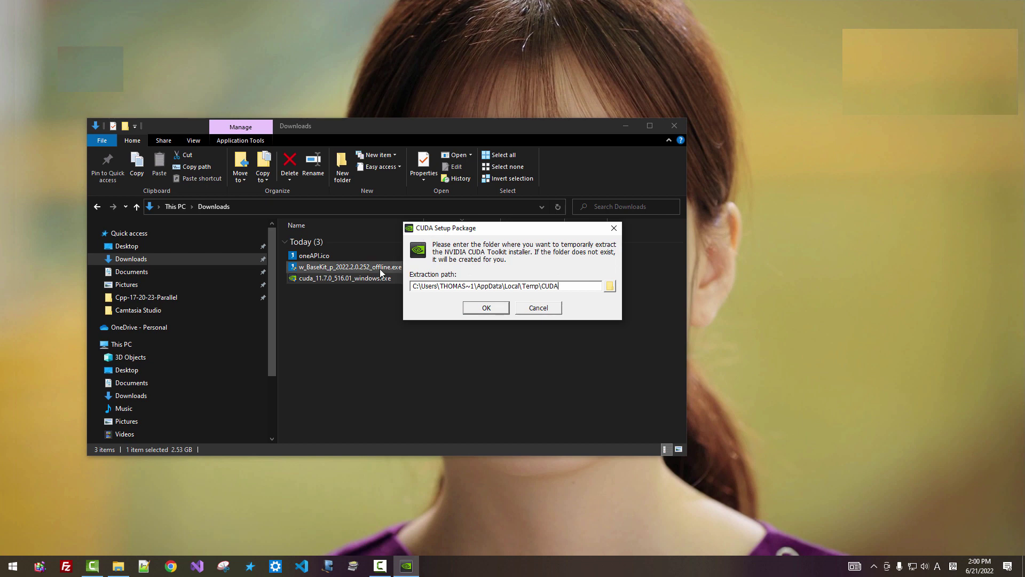
Install CUDA 11.7 with the default extraction folder and Express options, then restart
click(487, 308)
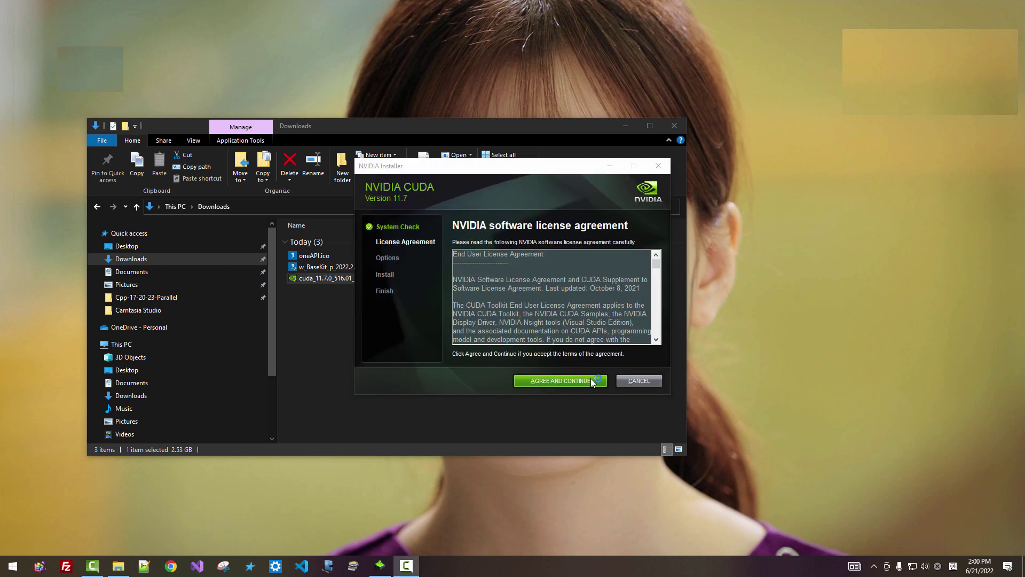
click(591, 380)
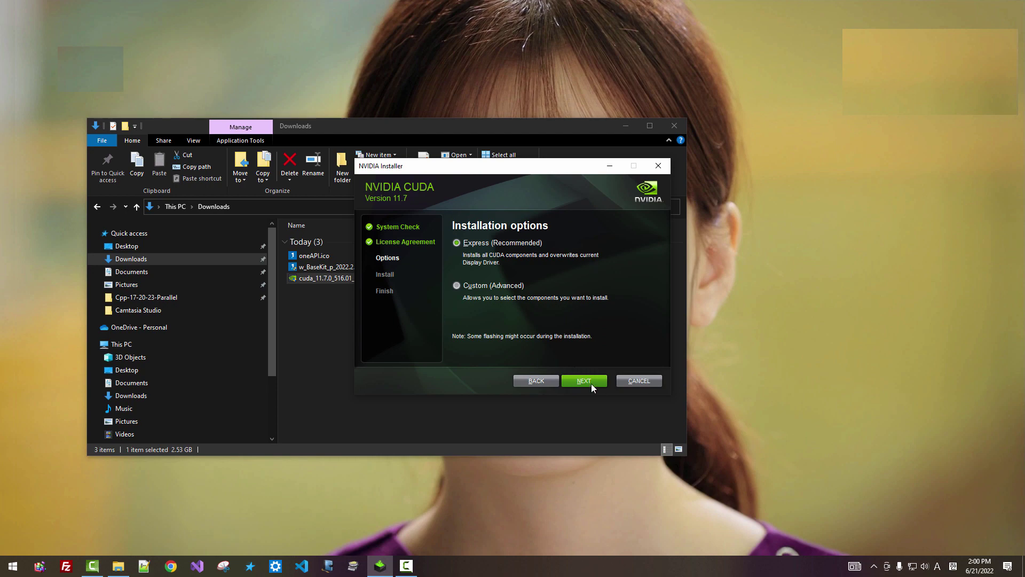
click(590, 380)
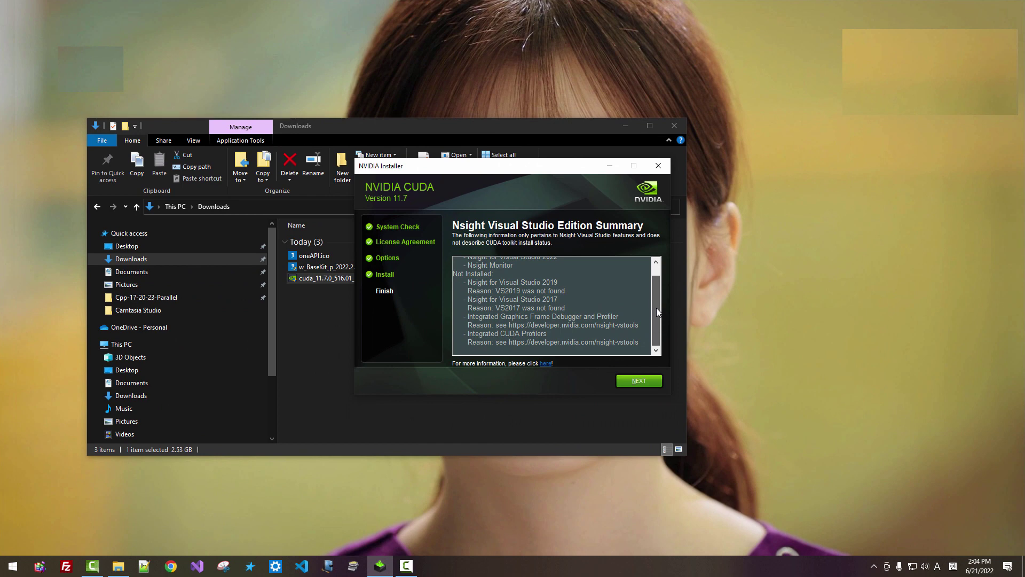
scroll(656, 308, up, 1)
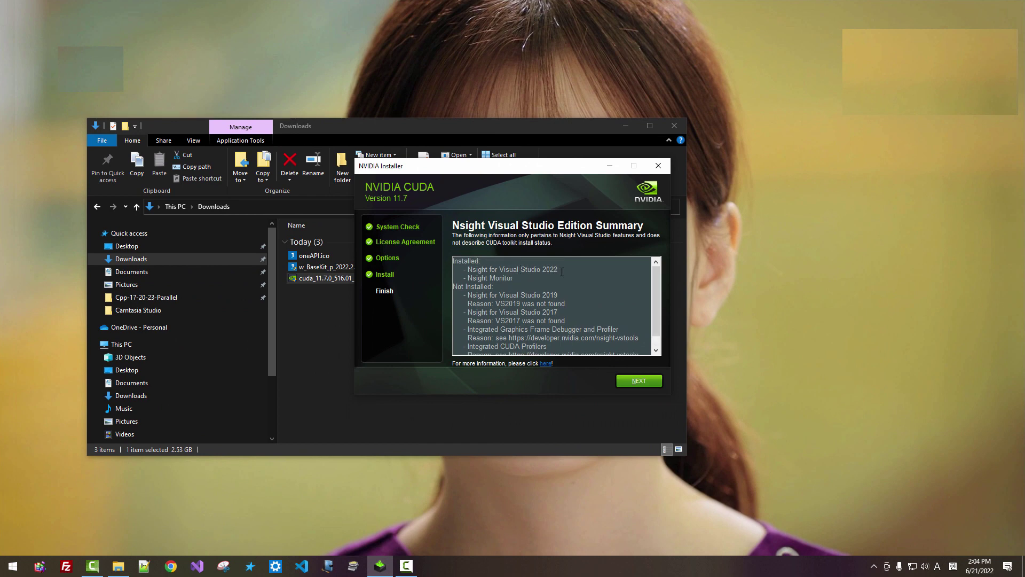
drag(472, 277, 560, 346)
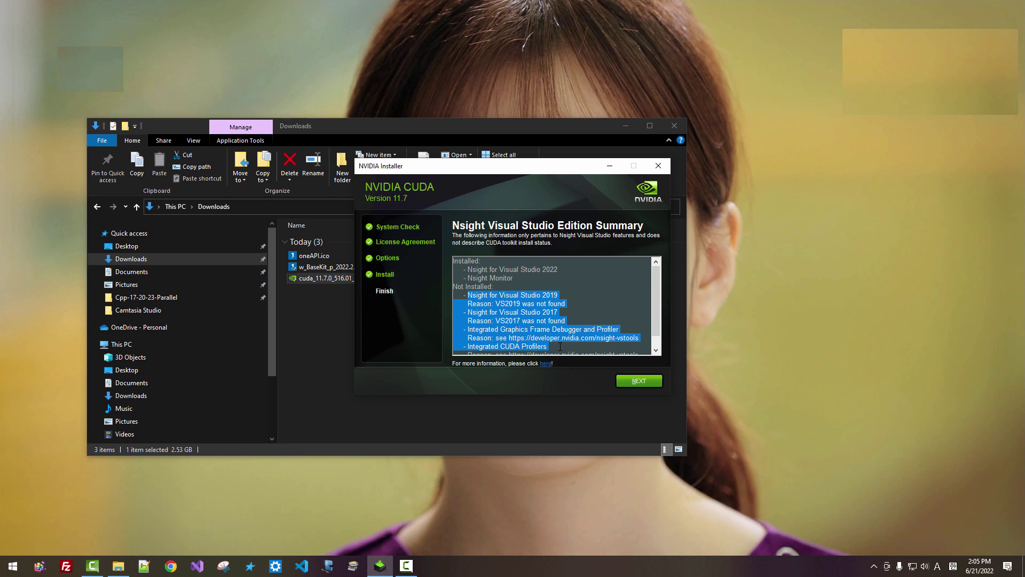
scroll(560, 347, down, 1)
click(638, 380)
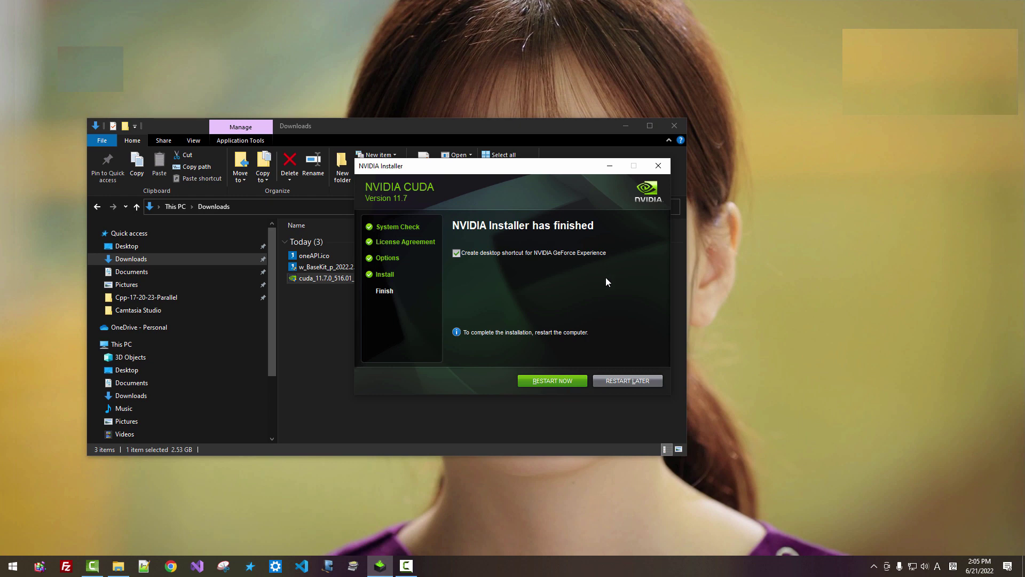
click(568, 384)
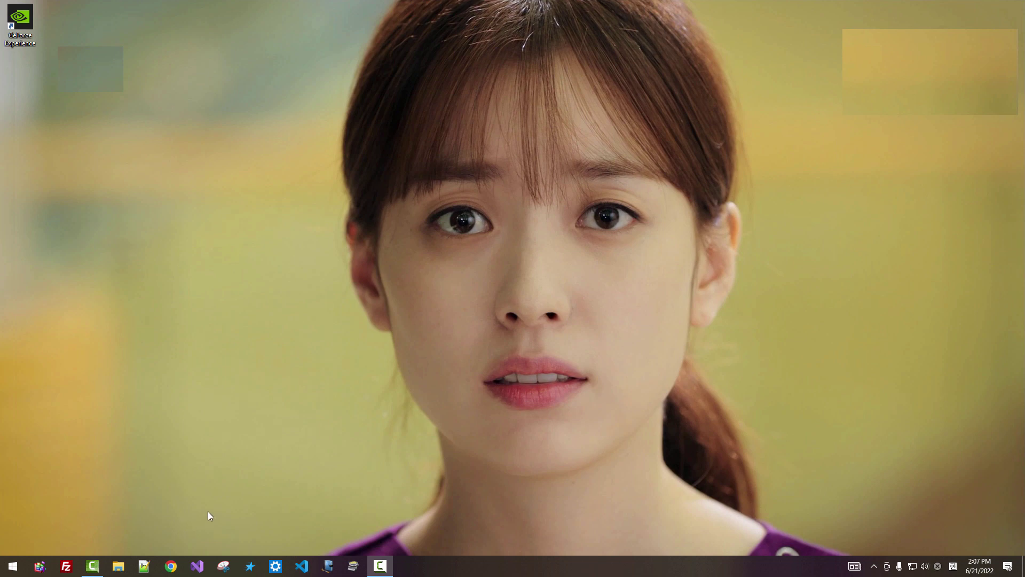
Search 'environ' from Start and open Edit the system environment variables
right_click(15, 565)
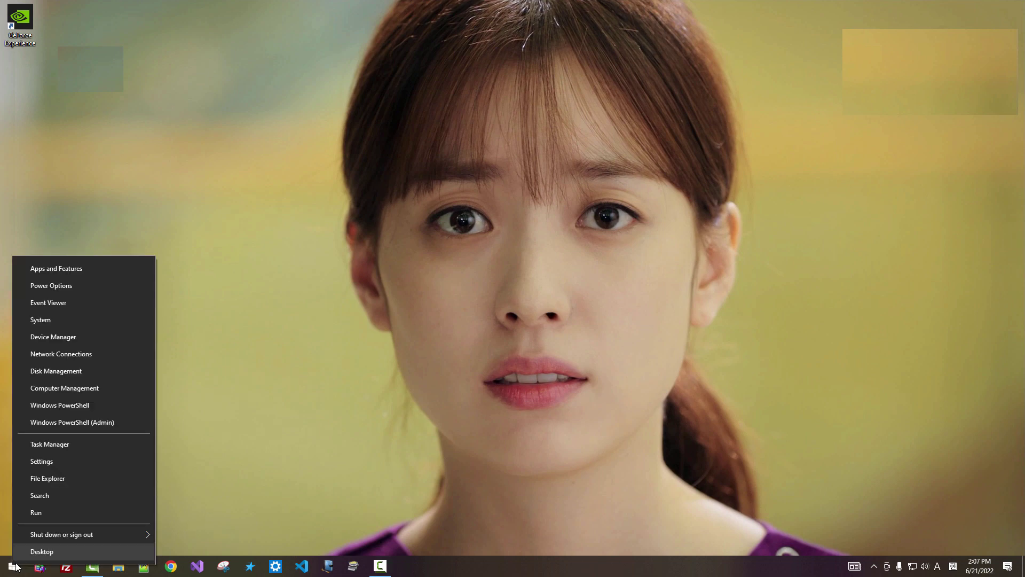
click(81, 498)
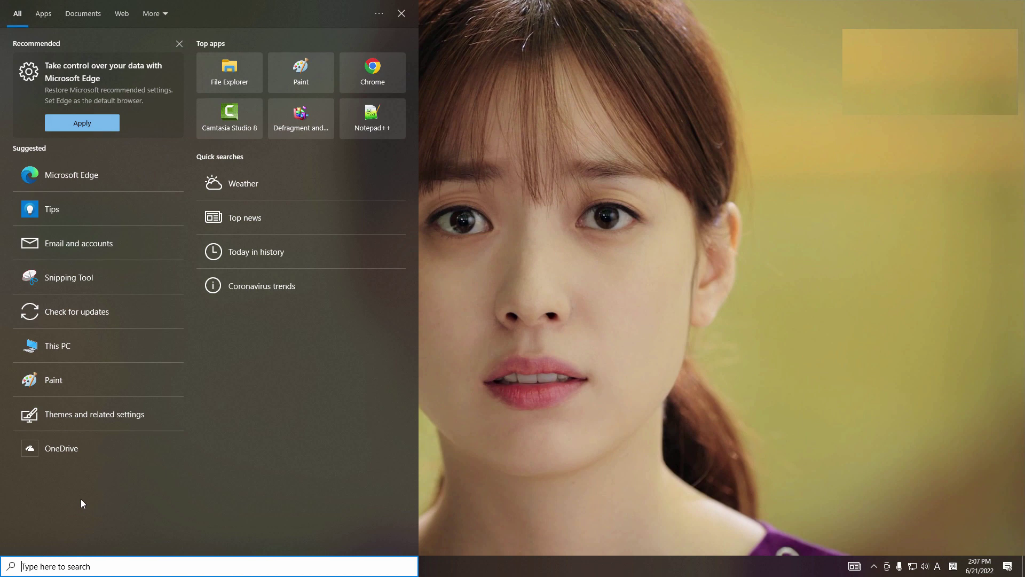
text(environ)
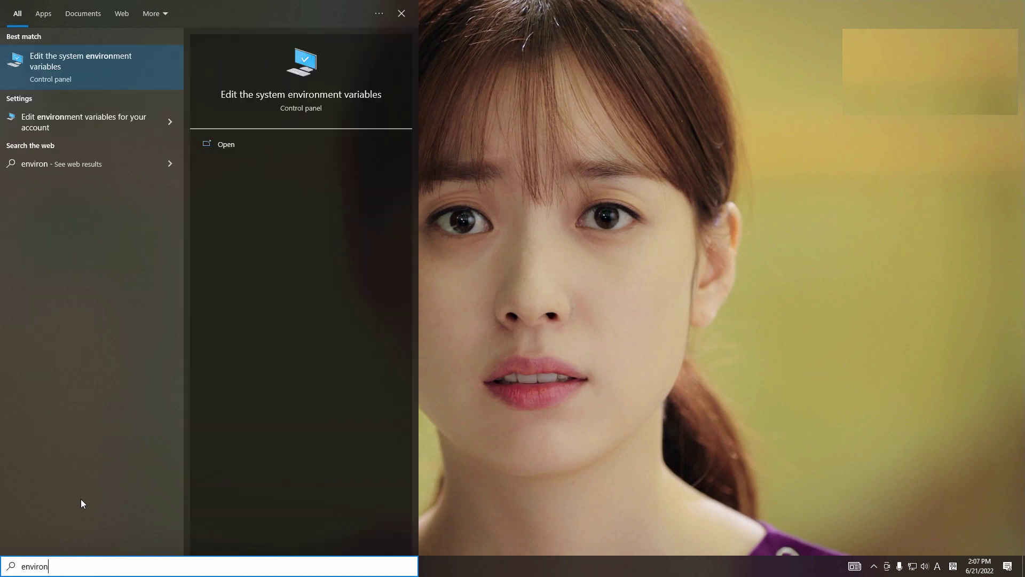
click(96, 68)
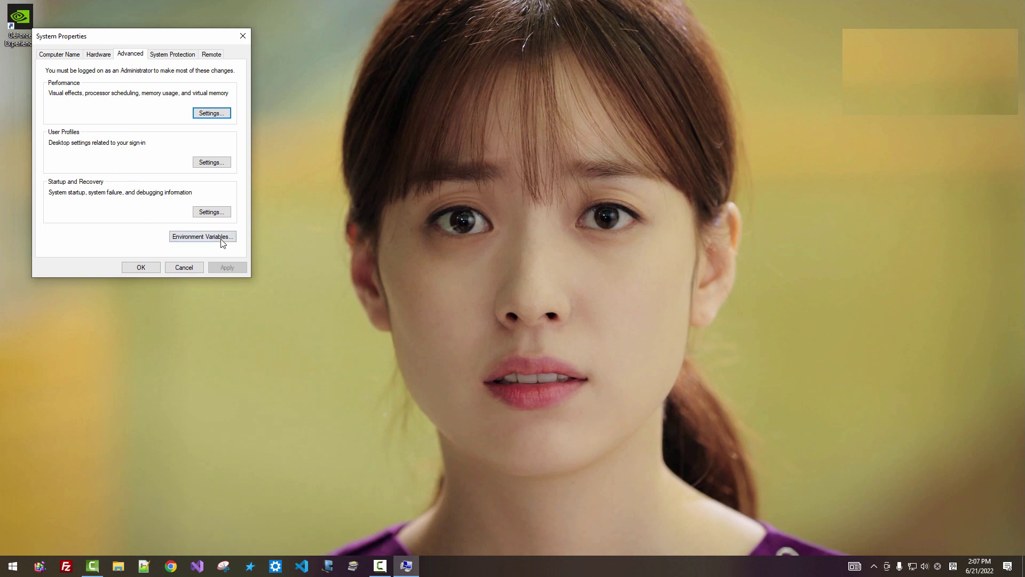
Review the system Path entries for the CUDA v11.7 bin and libnvvp folders, then select the user INCLUDE variable
click(223, 244)
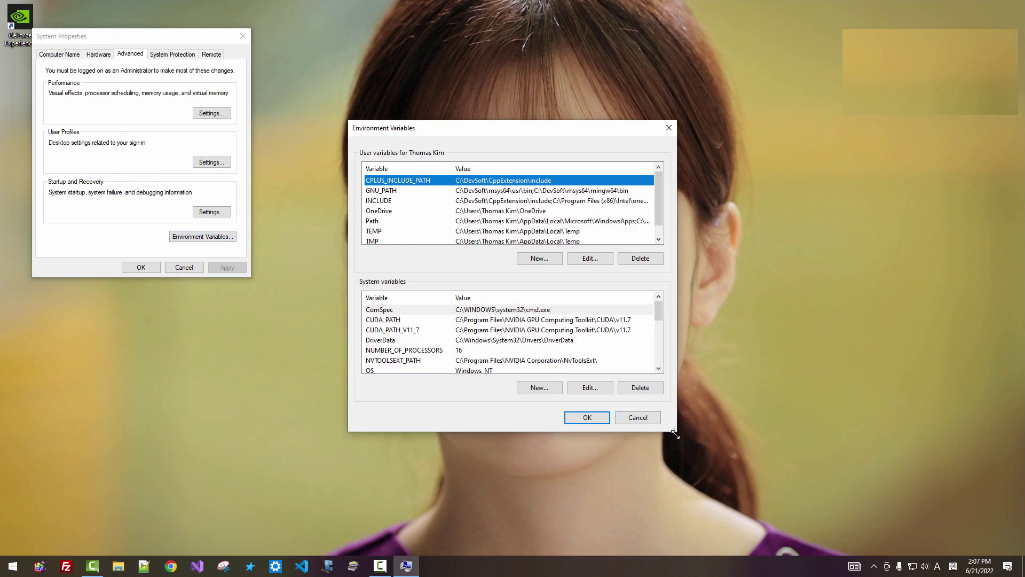
drag(674, 433, 746, 556)
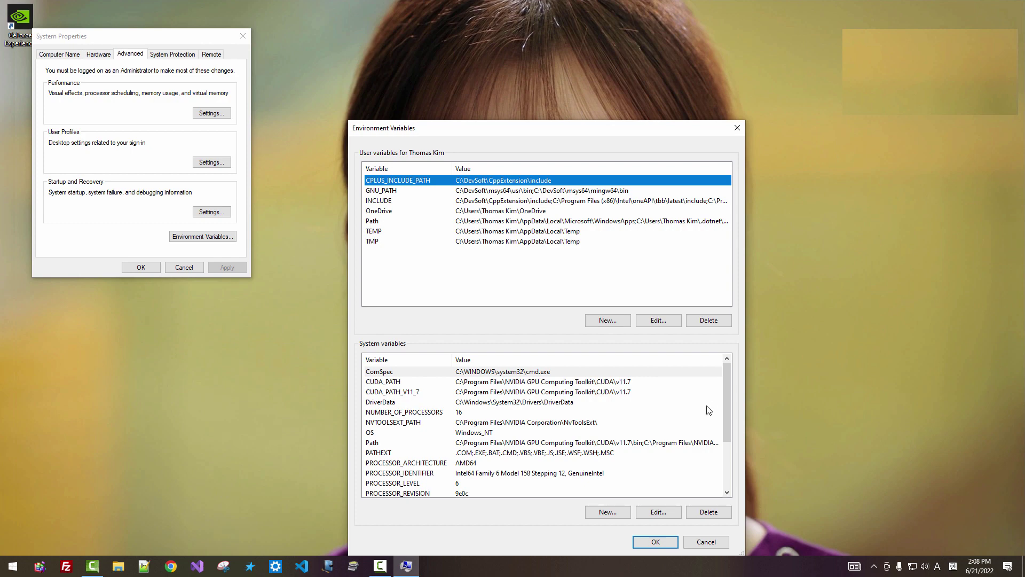
click(643, 443)
click(657, 512)
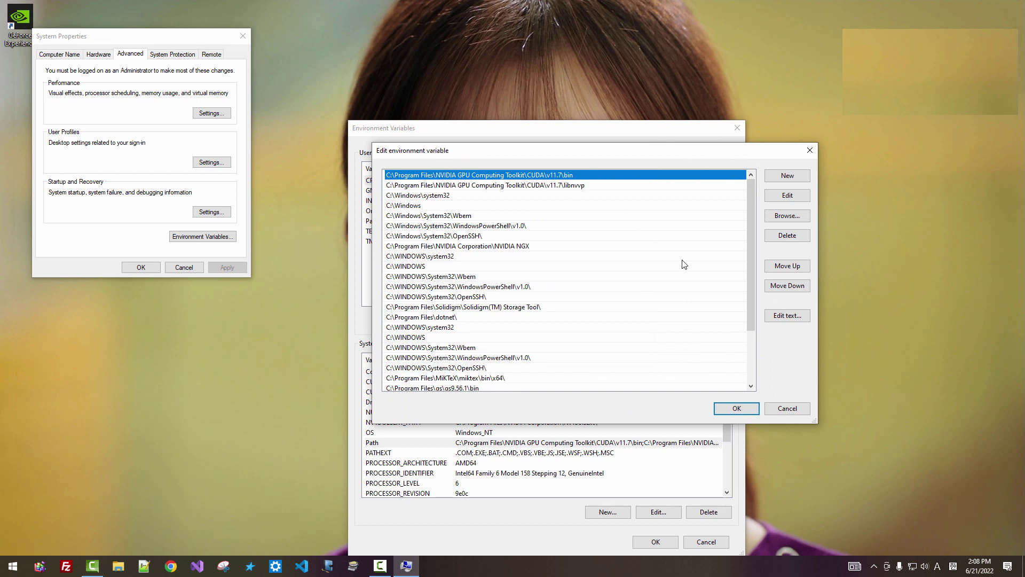
scroll(751, 317, down, 3)
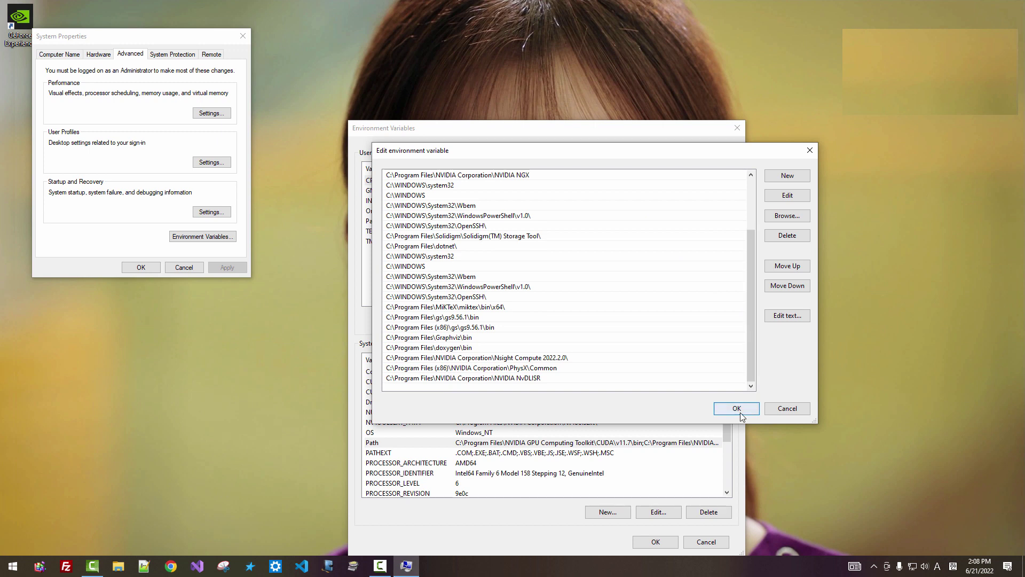
click(737, 408)
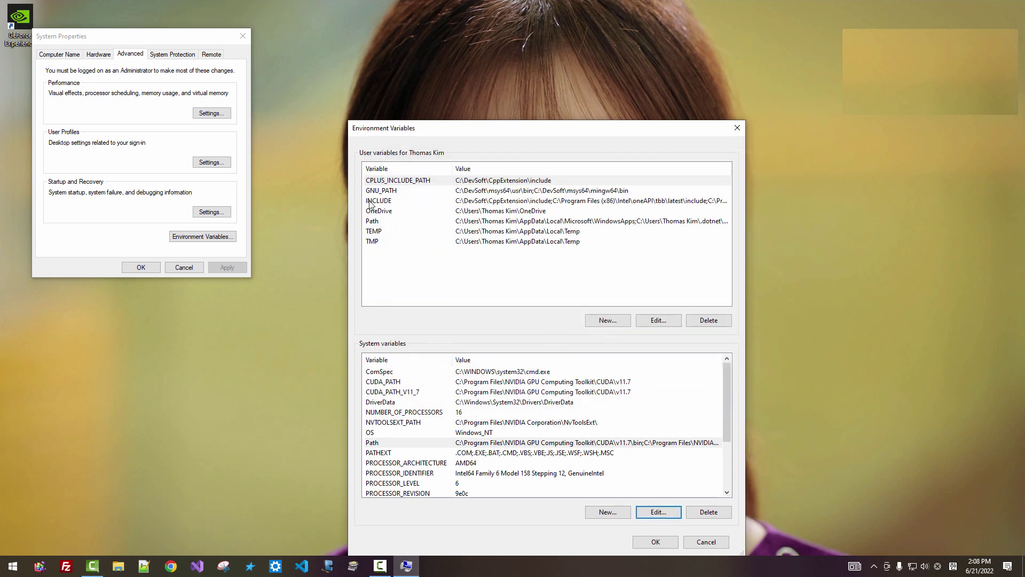
click(372, 202)
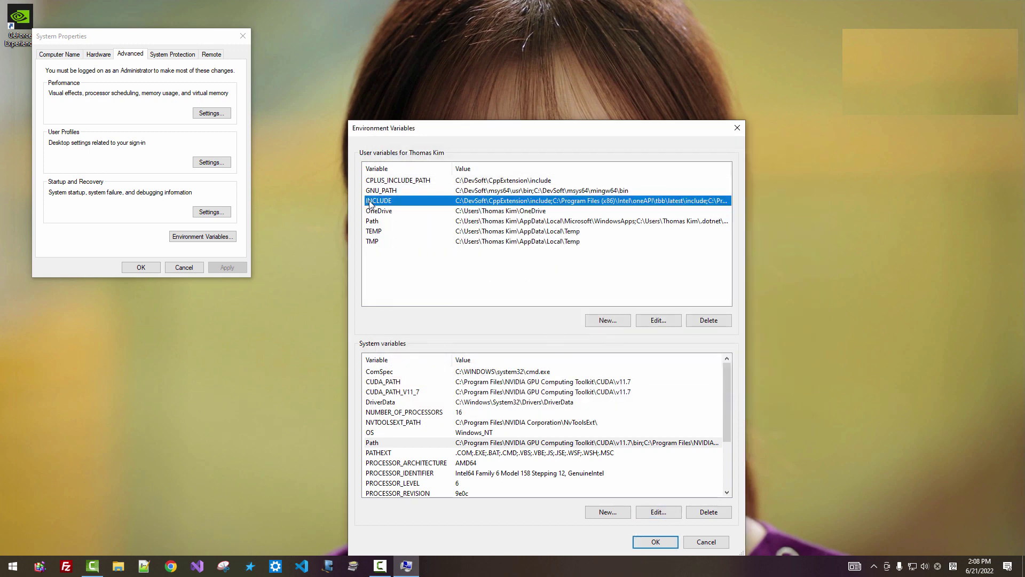
Add a new entry to the user INCLUDE variable and browse to SYSTEM (C:) > Program Files
click(657, 323)
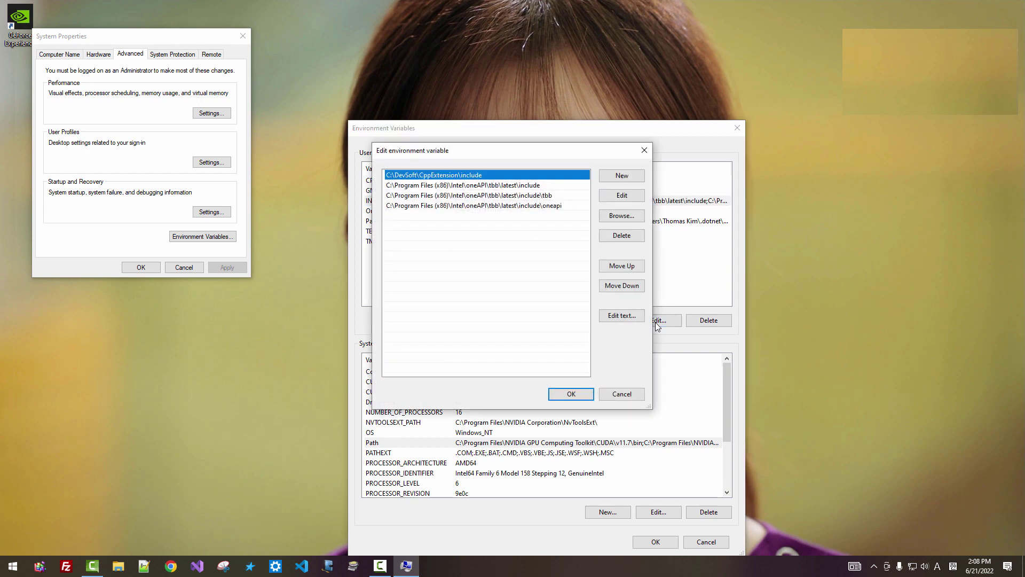
click(618, 179)
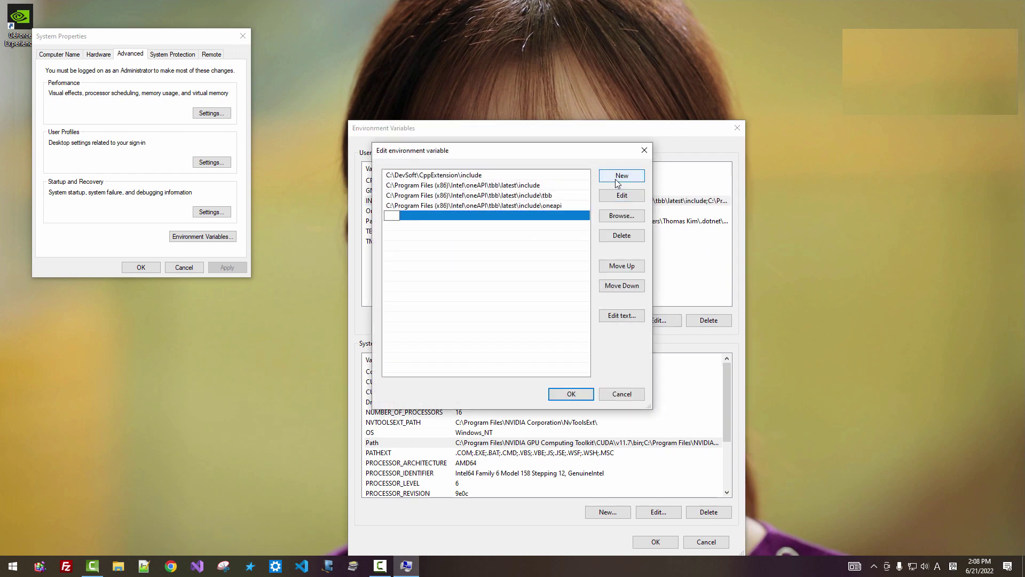
click(619, 220)
click(442, 275)
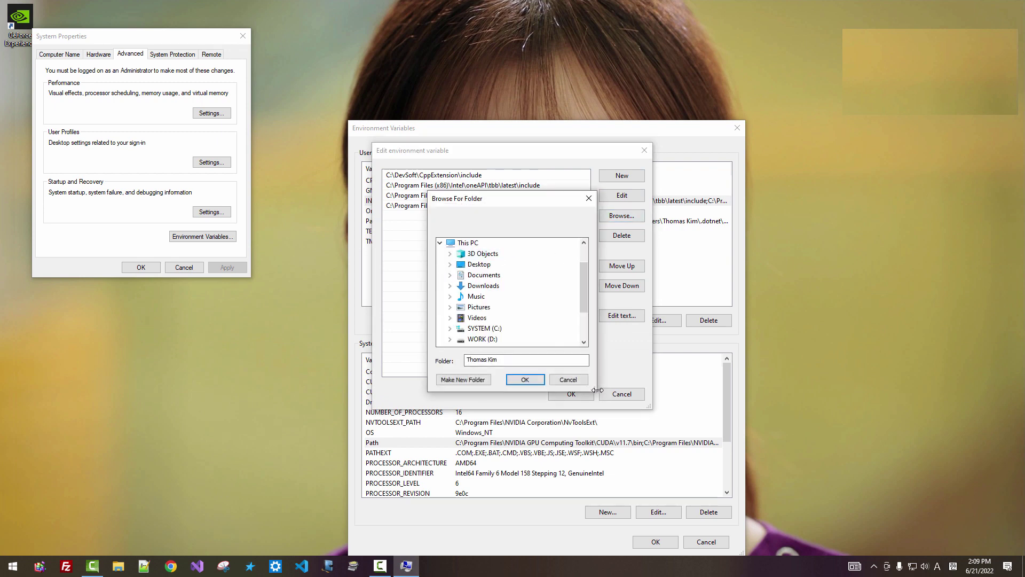
drag(598, 390, 756, 468)
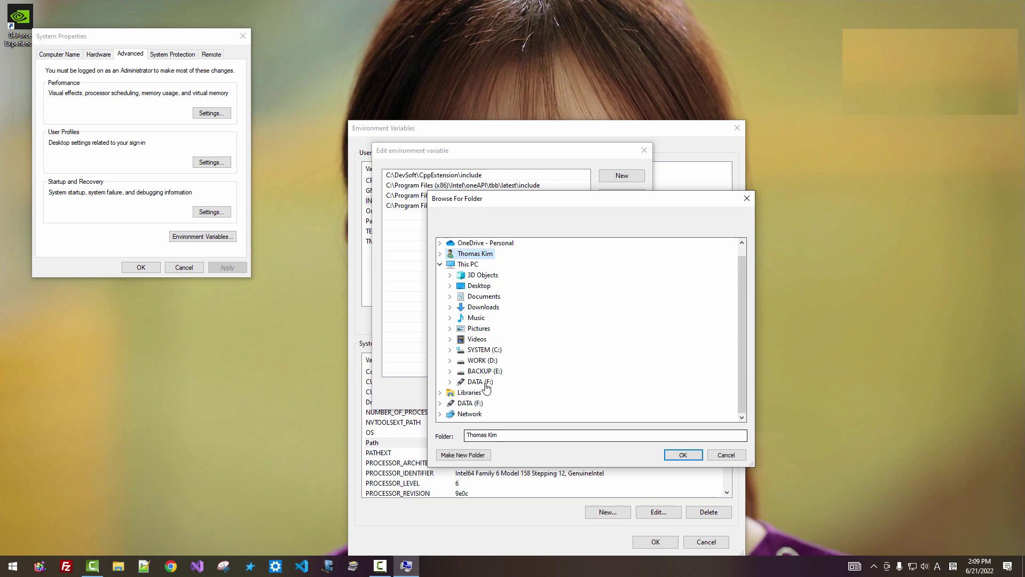
click(450, 350)
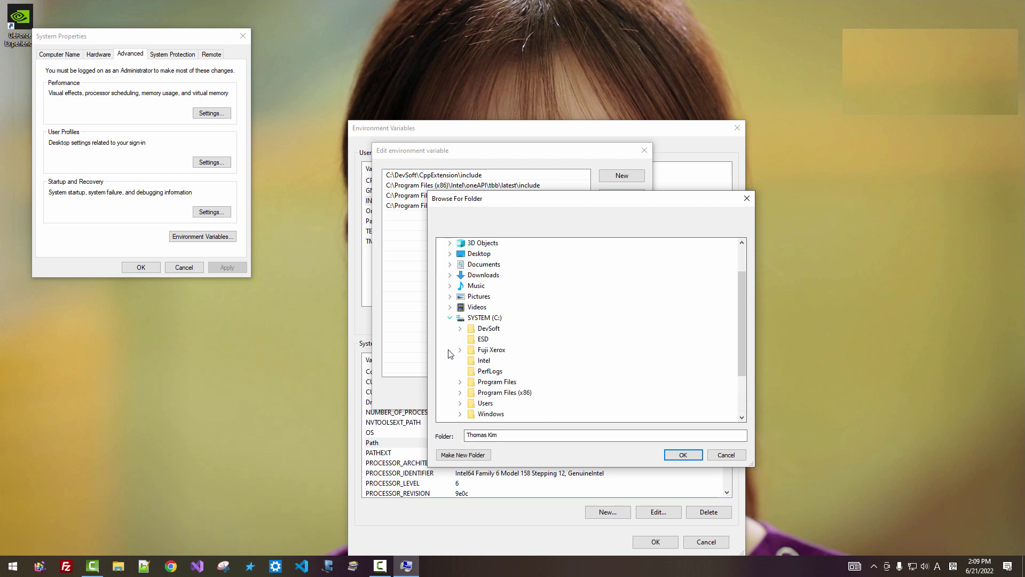
click(460, 385)
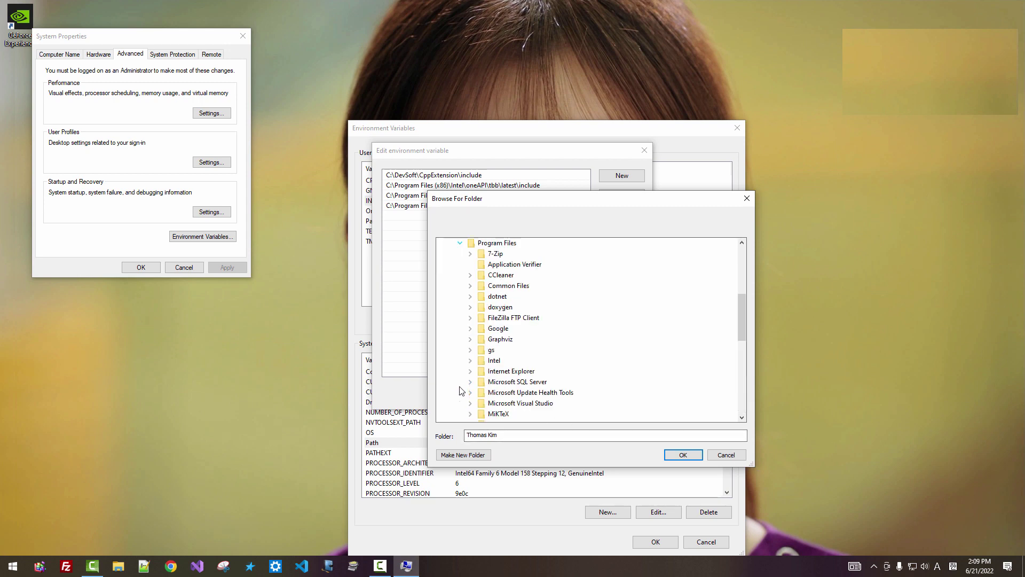
Choose the NVIDIA GPU Computing Toolkit CUDA v11.7 include folder, then save and close all dialogs
scroll(475, 386, down, 3)
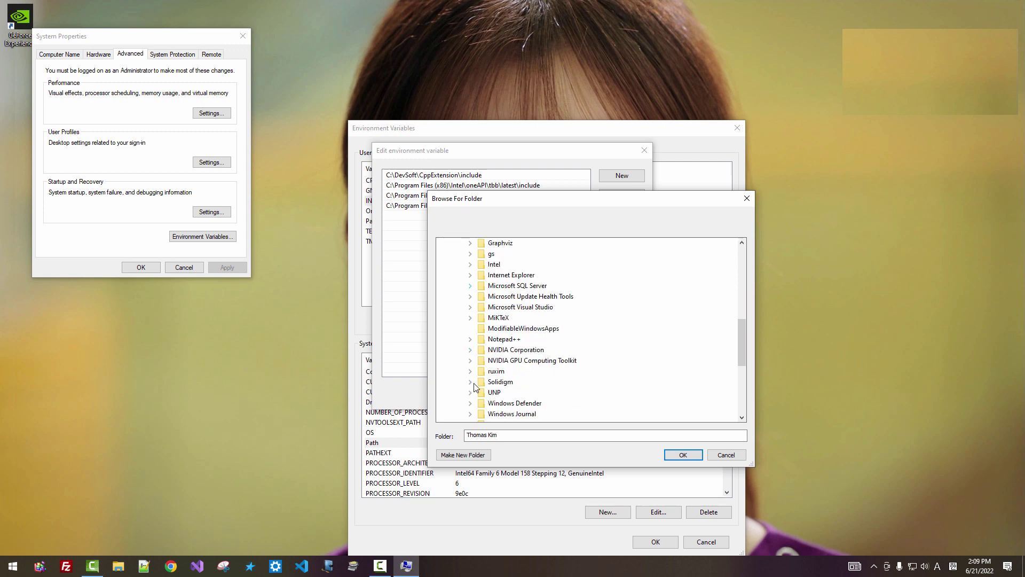
click(542, 365)
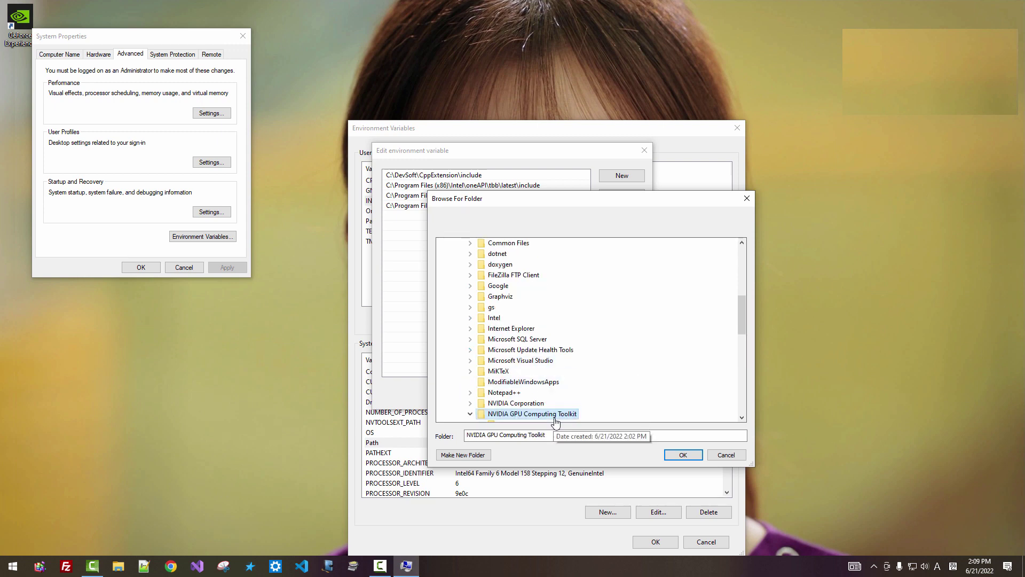
click(471, 415)
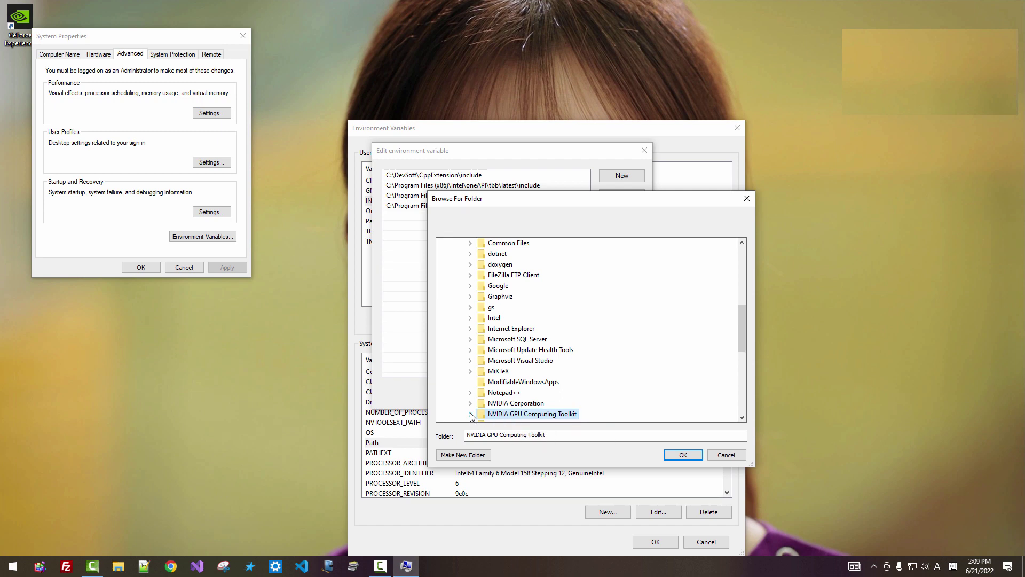
click(471, 415)
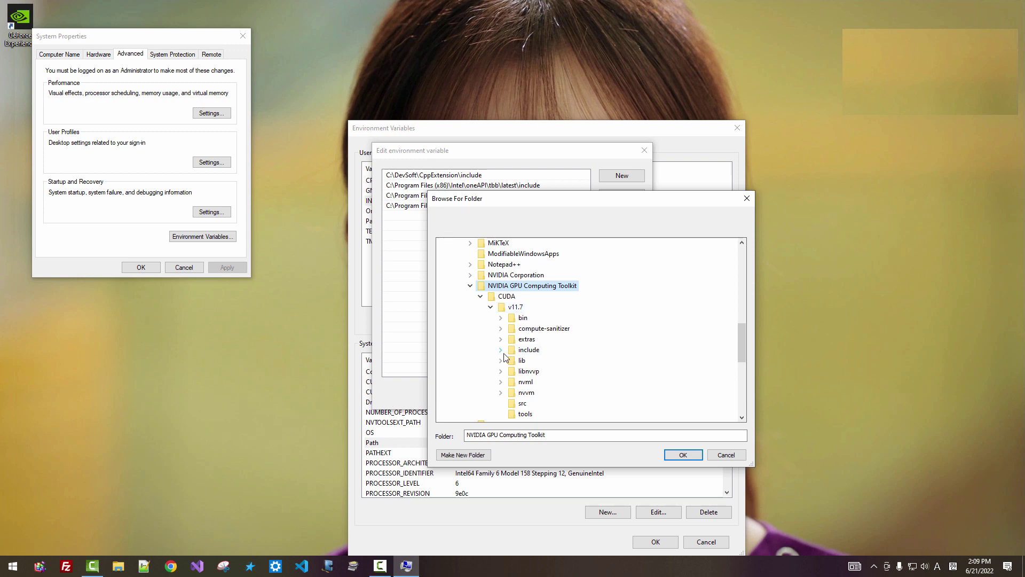
double_click(521, 352)
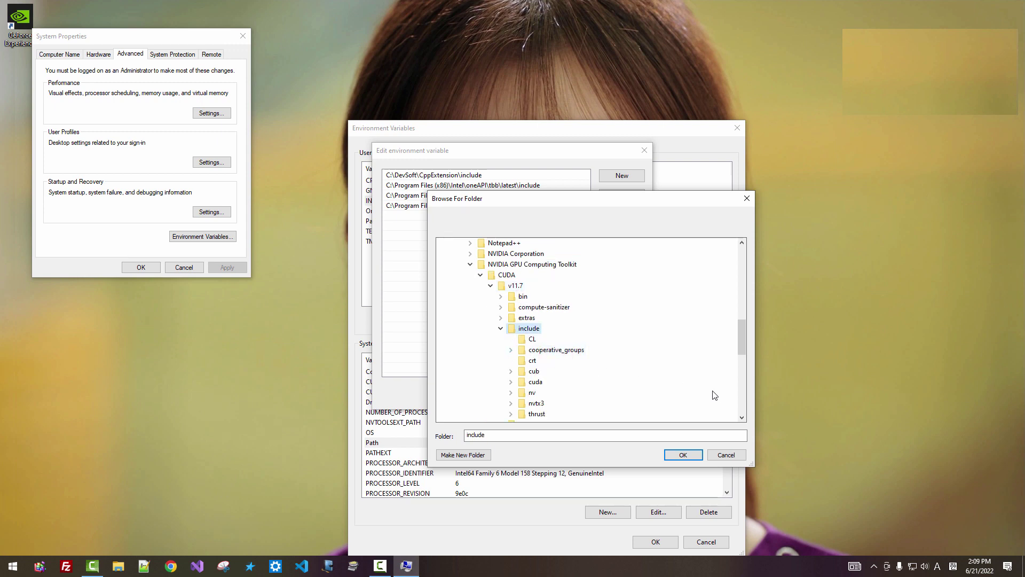
click(679, 454)
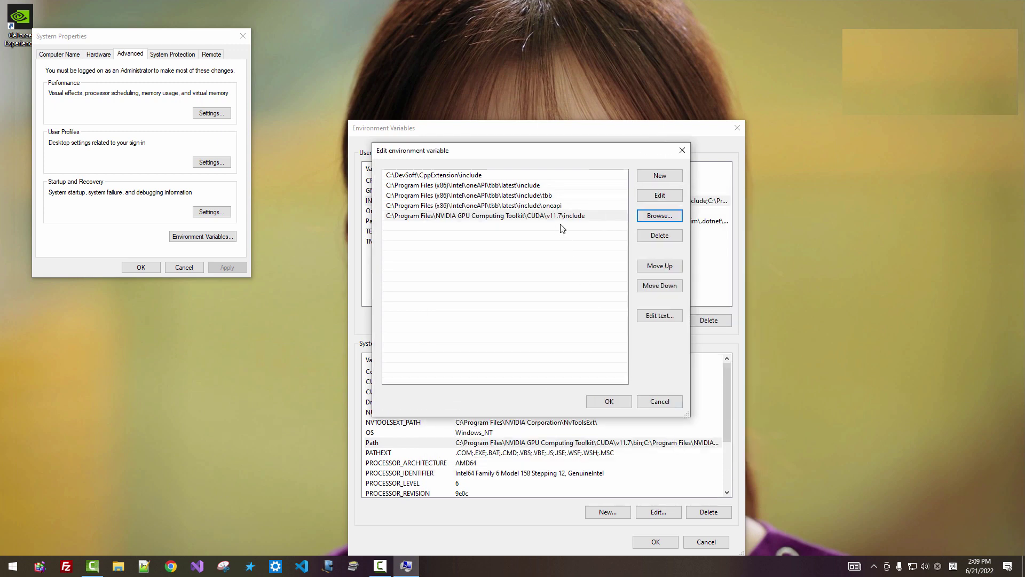
click(610, 402)
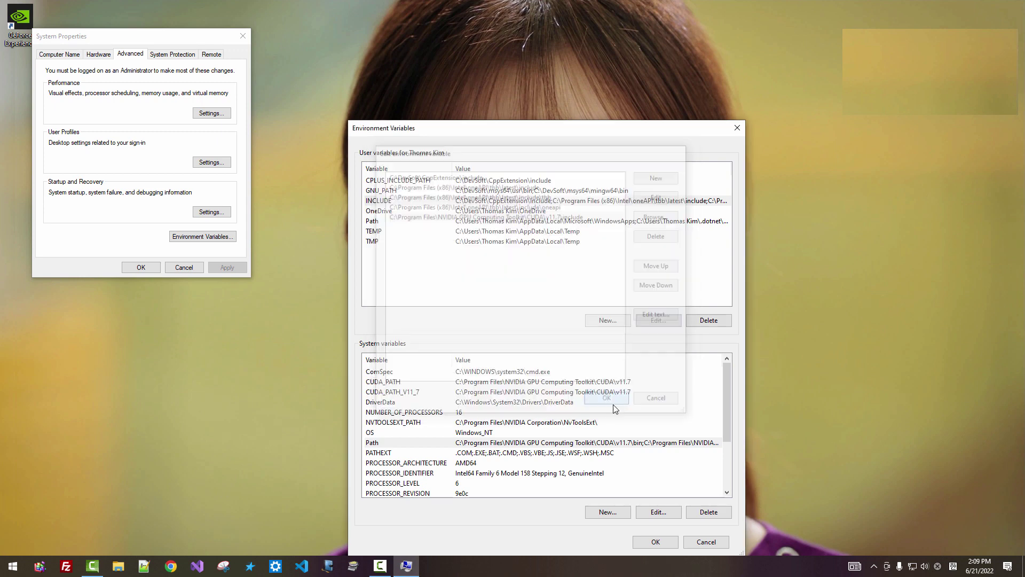
click(653, 548)
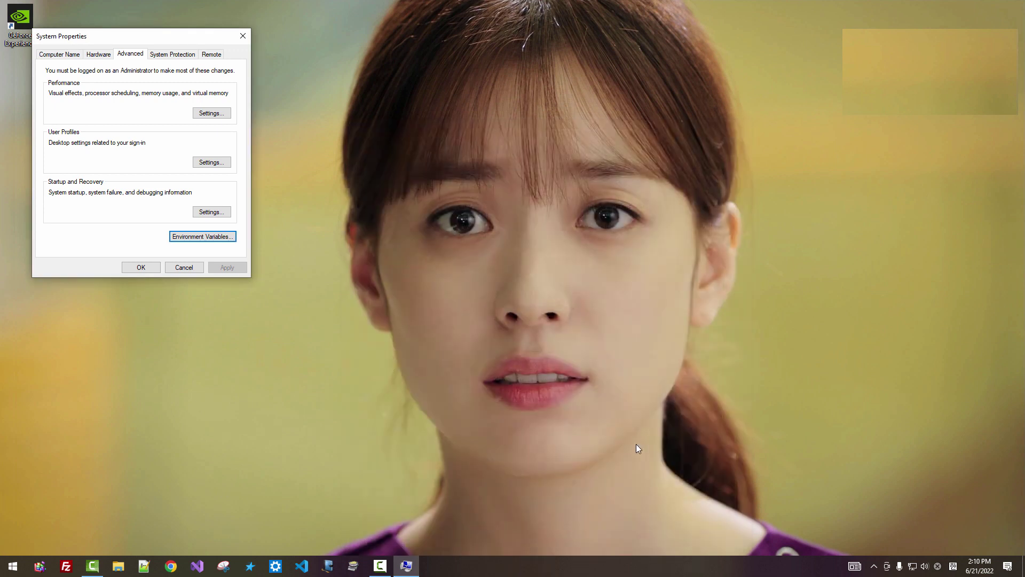
click(140, 272)
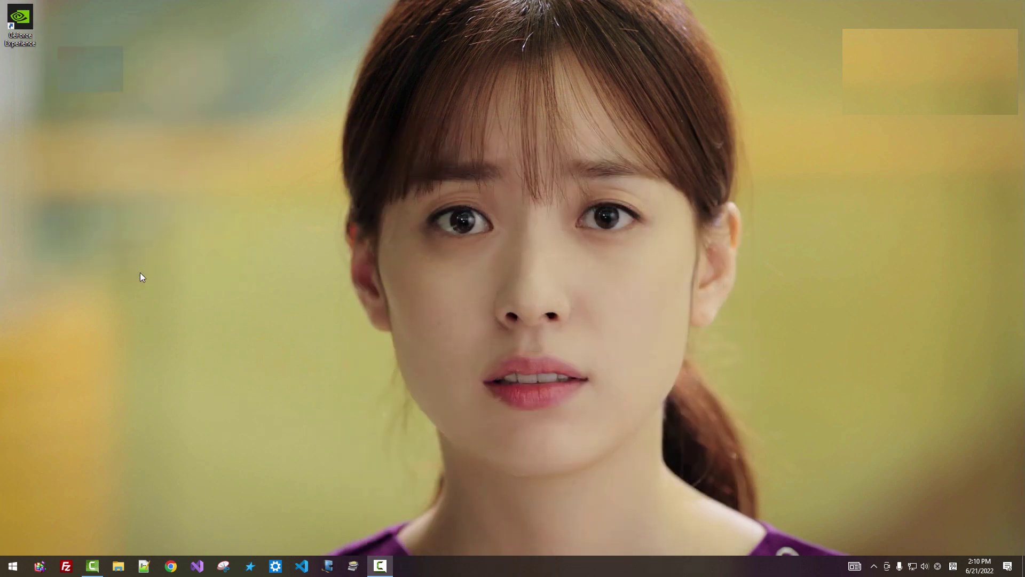
Run nvcc --version in the x64 MSVC developer command prompt
click(274, 568)
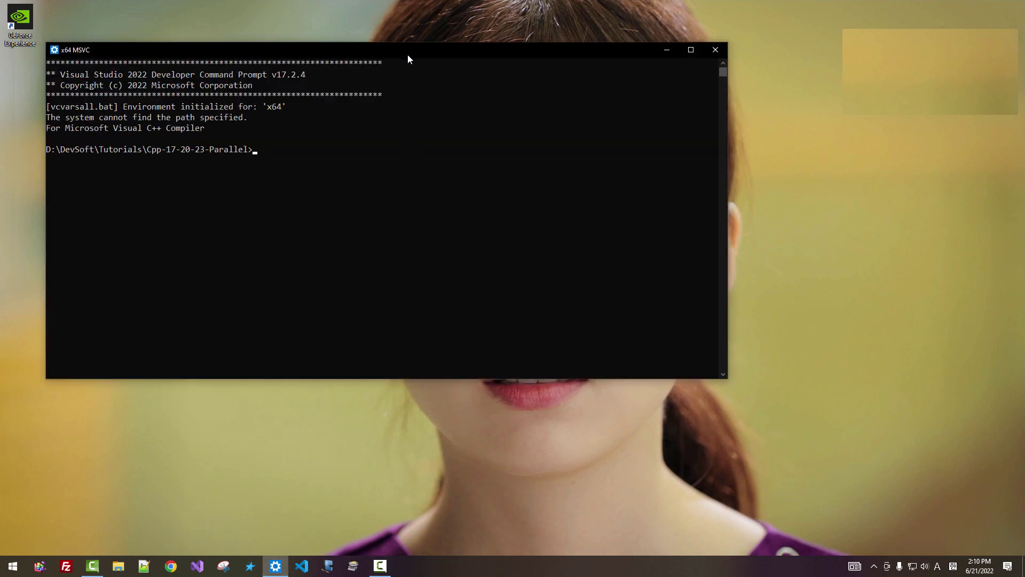
drag(408, 54, 574, 166)
text(nvcc)
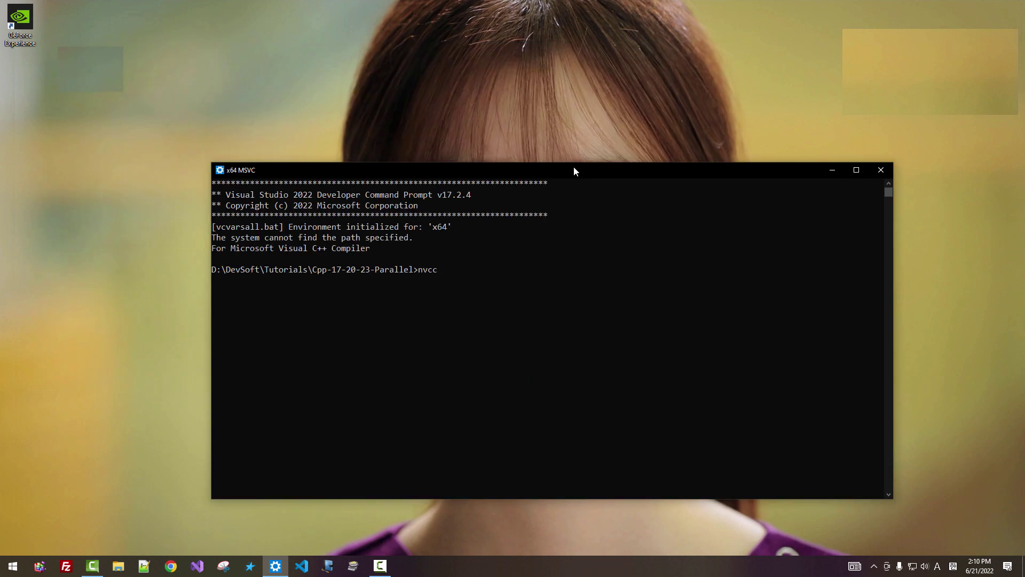
text( --version)
key(Return)
Copy the cuda_11.7 text from the Build line and minimize the console
drag(483, 271, 425, 271)
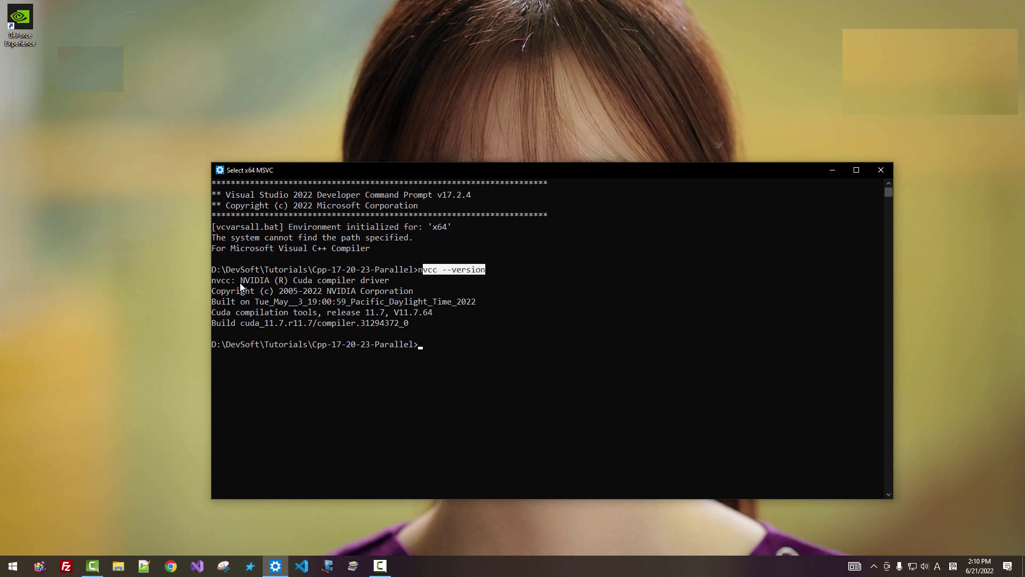
drag(236, 323, 286, 323)
key(ctrl+c)
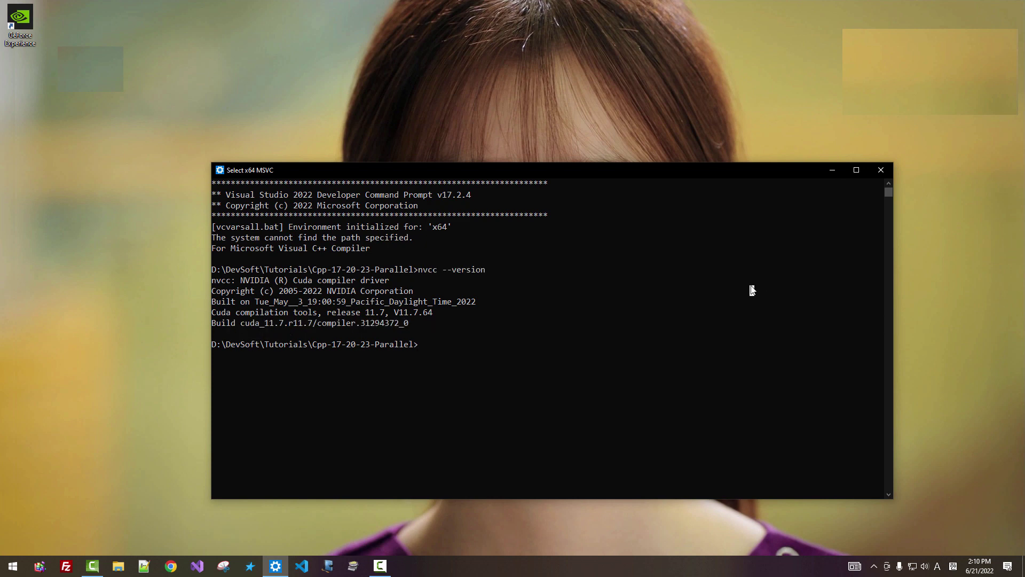
key(super+d)
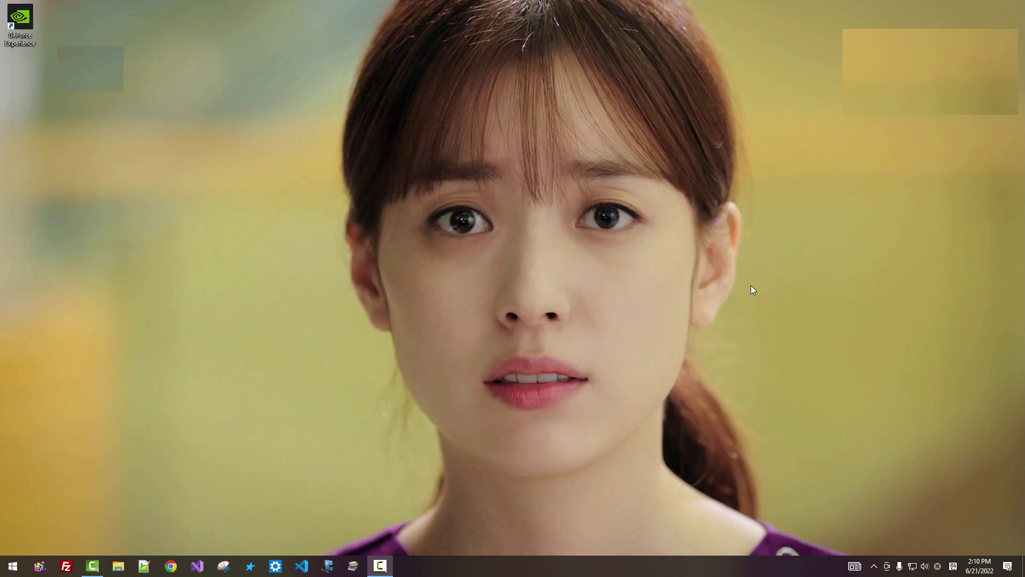
Launch GeForce Experience, log in, skip account security and onboarding, and go to Drivers
double_click(29, 23)
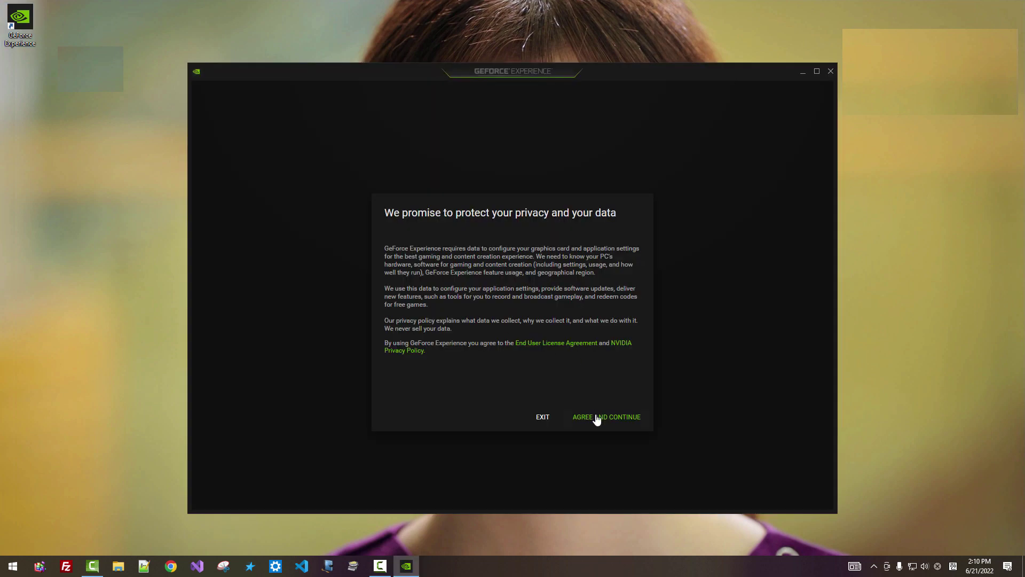
click(597, 418)
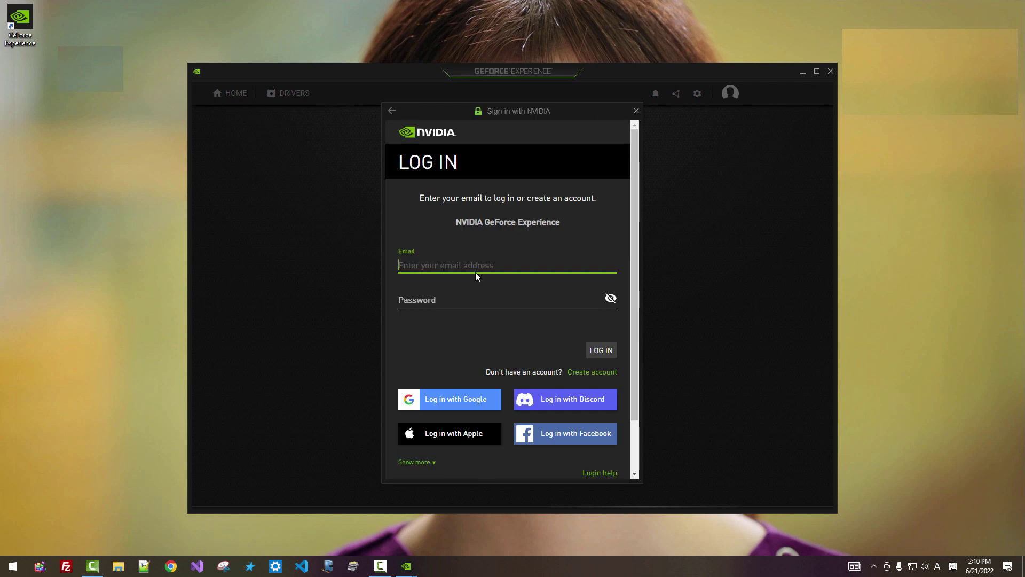
text(sil)
text(ve)
key(Return)
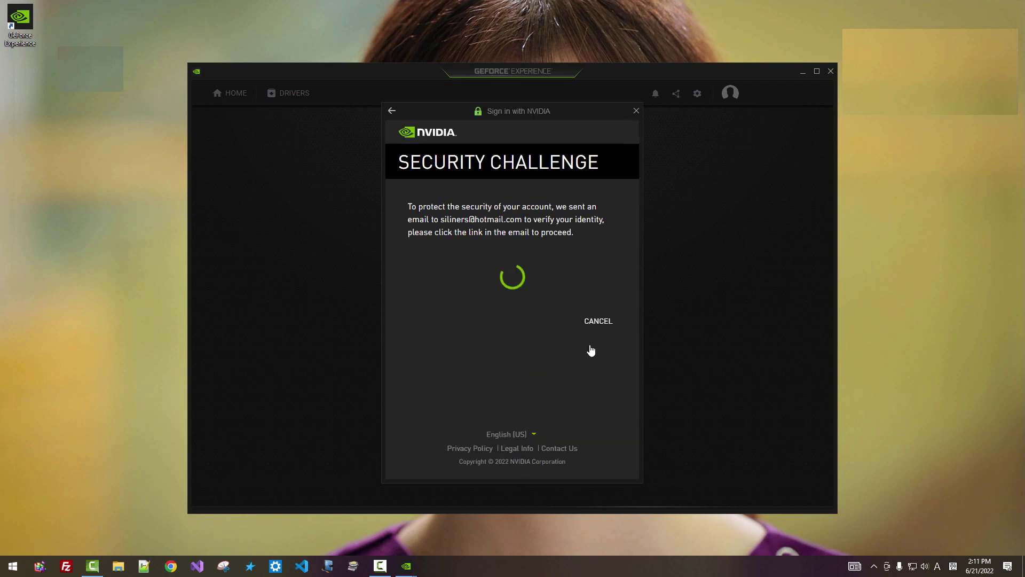
click(610, 326)
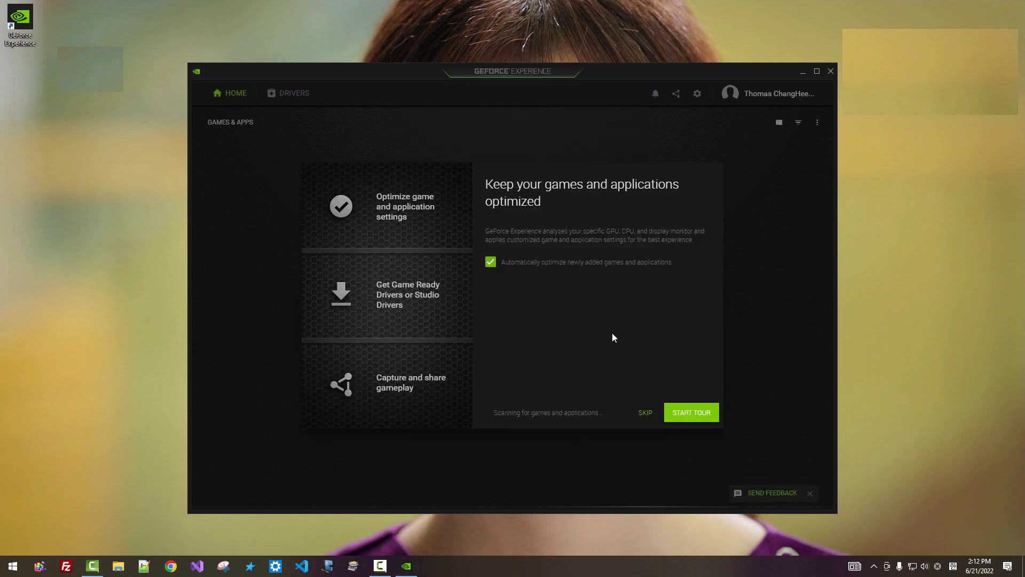
click(645, 414)
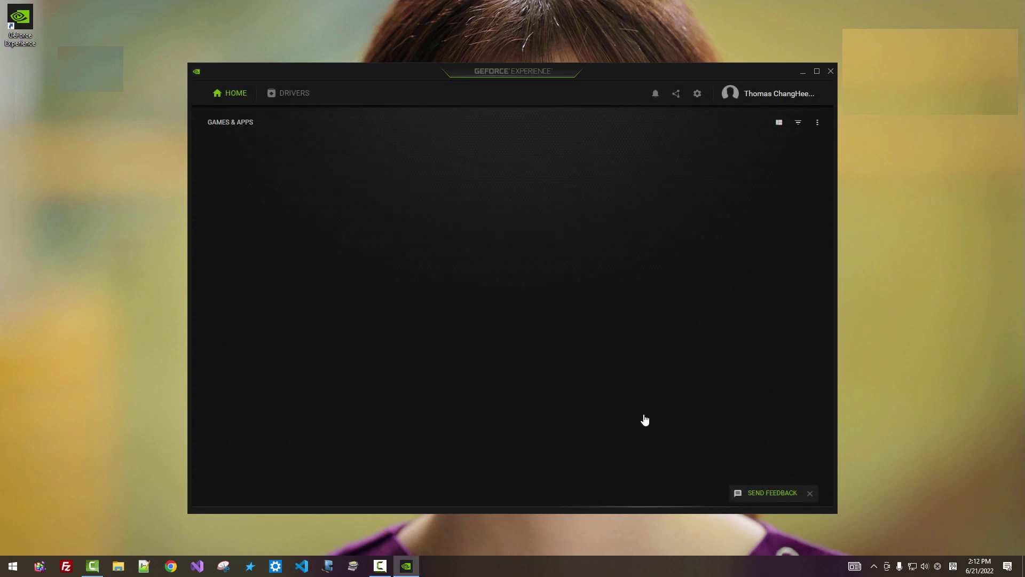
click(300, 94)
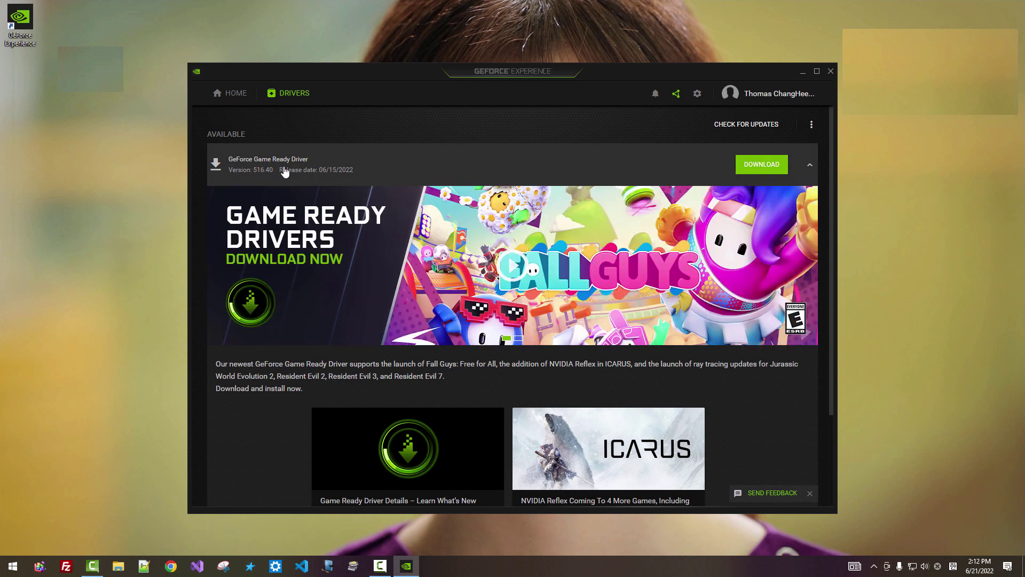
Download and express-install Game Ready Driver 516.40, then close GeForce Experience
click(757, 169)
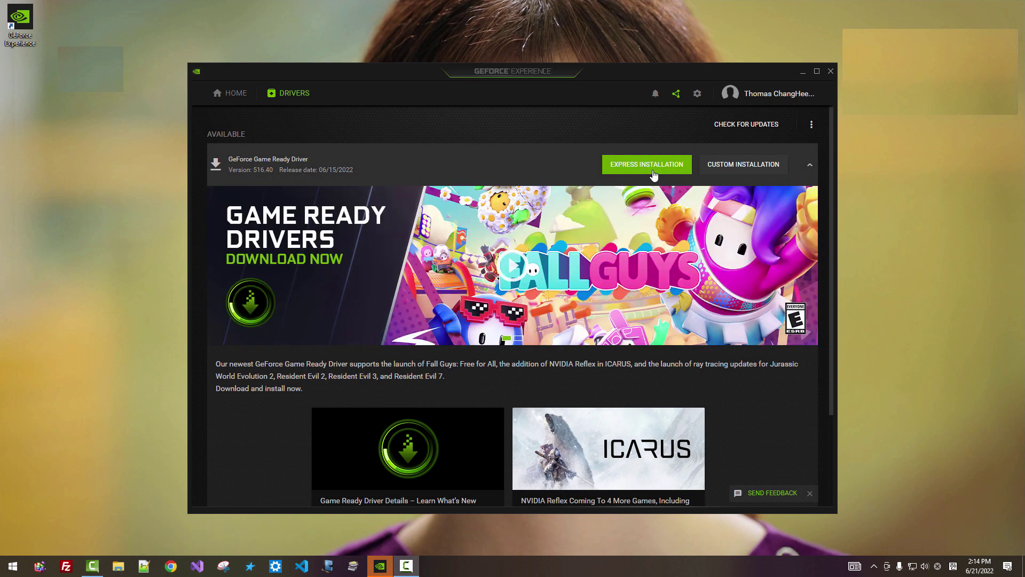
click(653, 172)
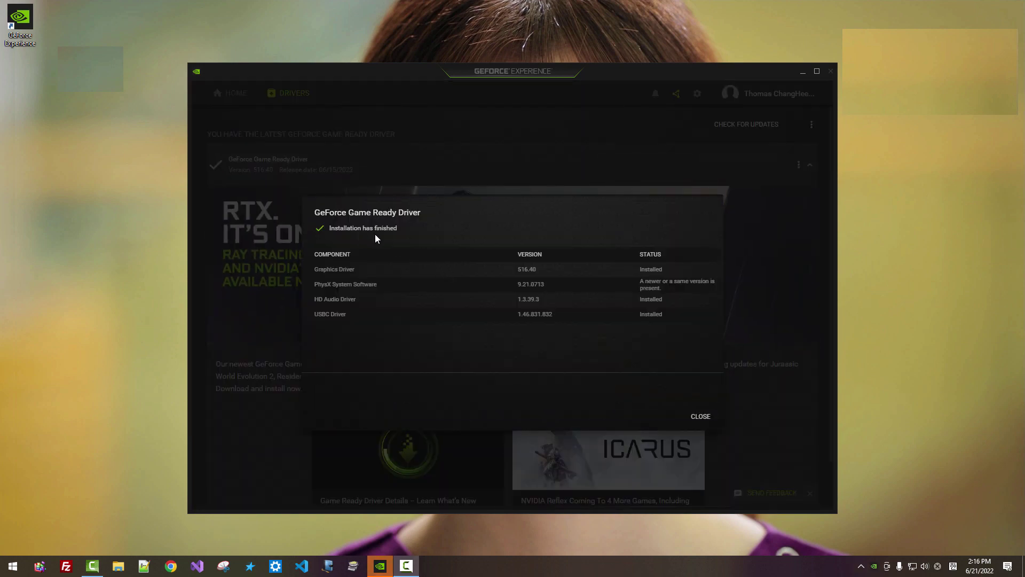
click(700, 417)
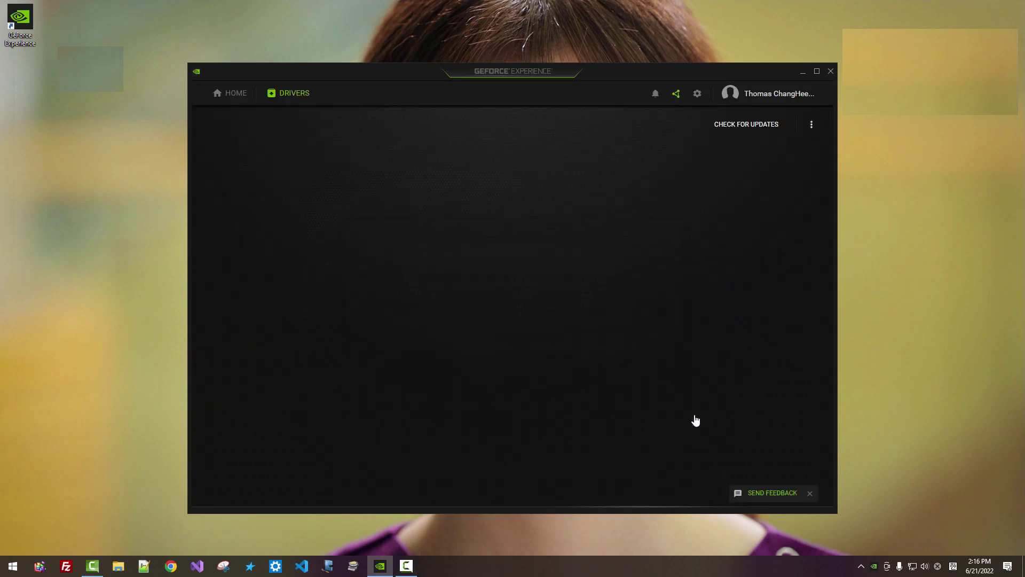
click(831, 72)
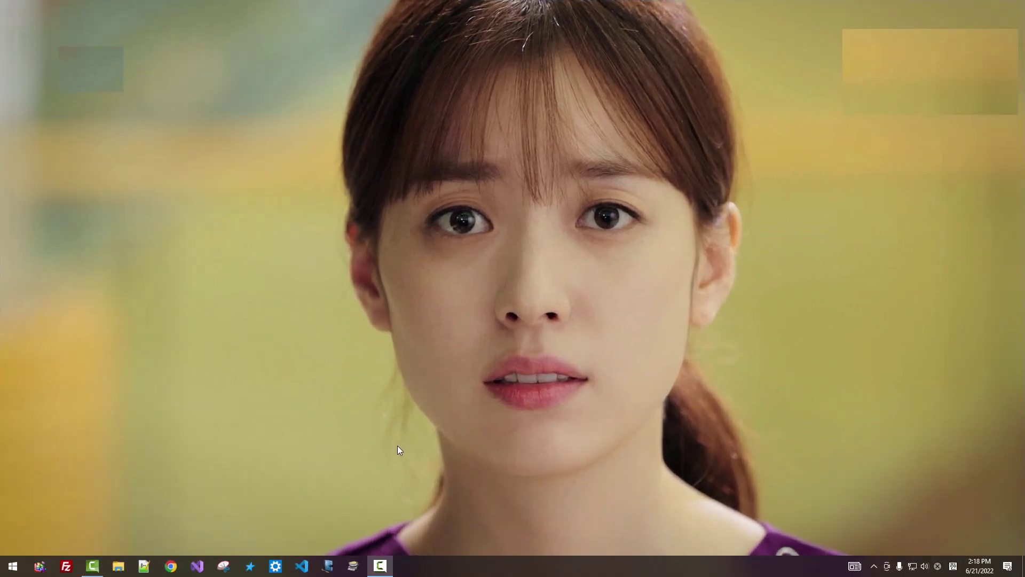
In cuda.cpp, add an indented line 'If you have PYTHONROOT or PYTHONHOME or PYTHON_PATH' after line 22
click(145, 566)
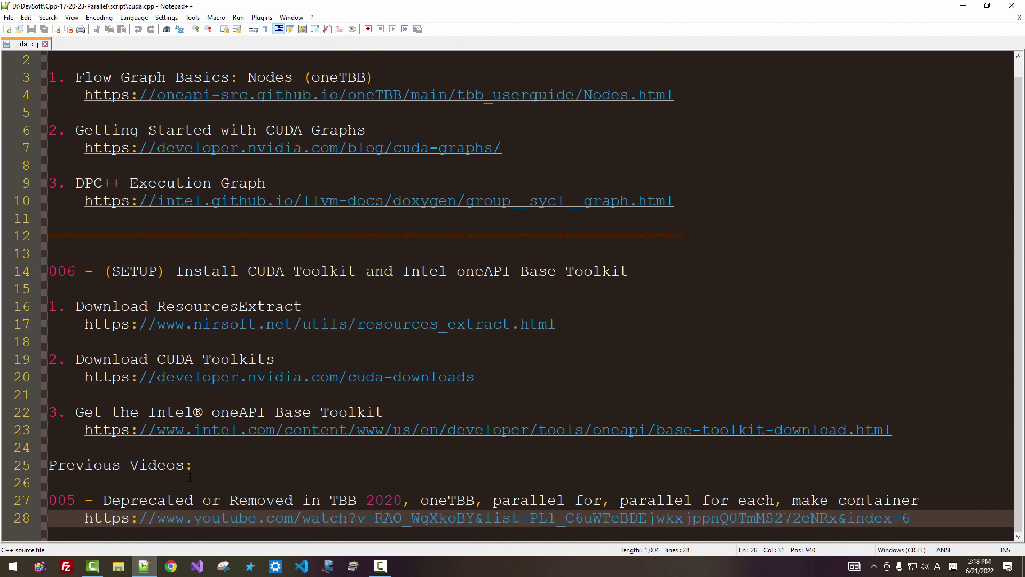
drag(384, 412, 148, 413)
click(444, 410)
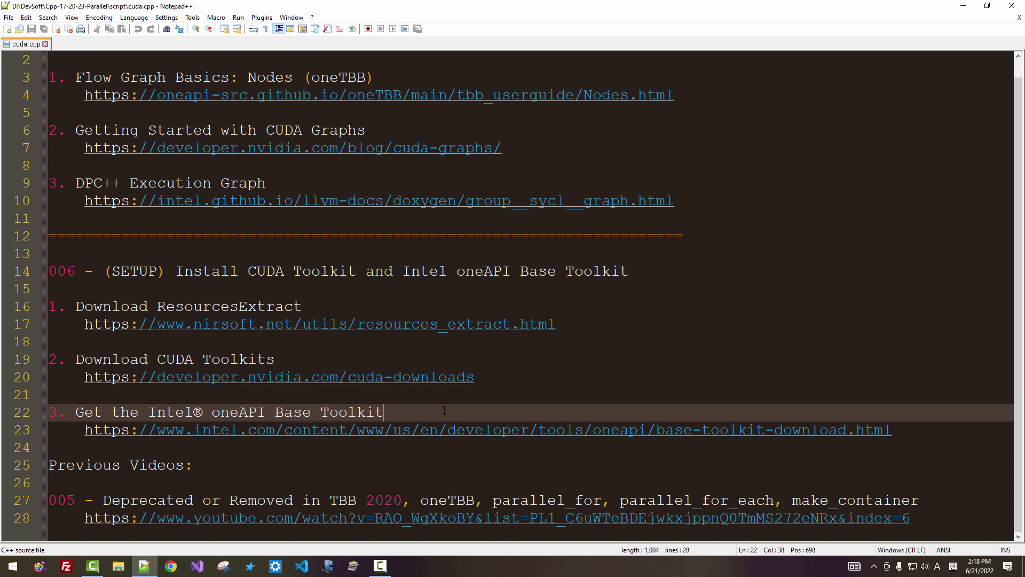
key(Return)
key(Return)
key(Return)
key(Up)
key(Tab)
text(If you )
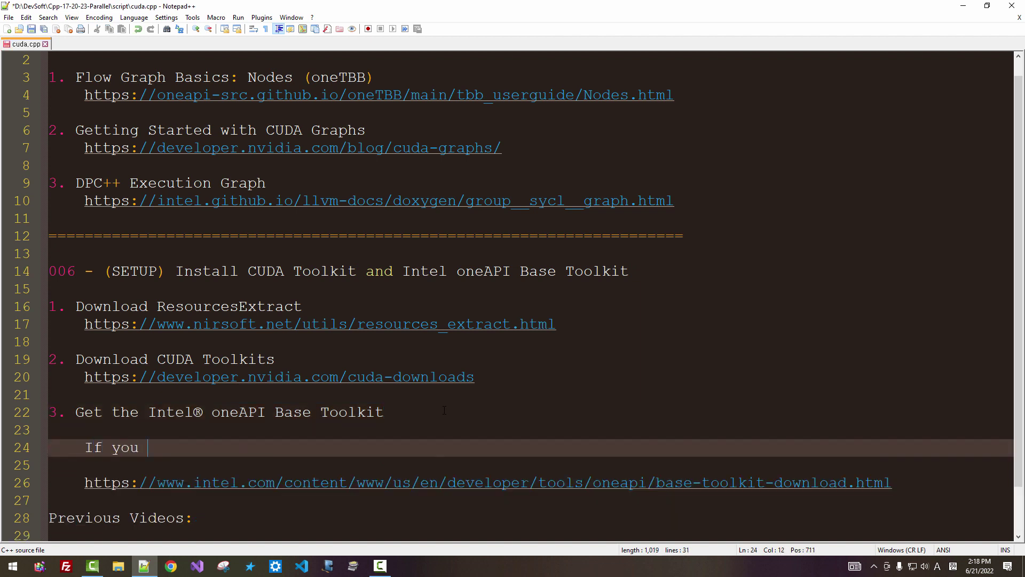
text(have PYTHONROOT o)
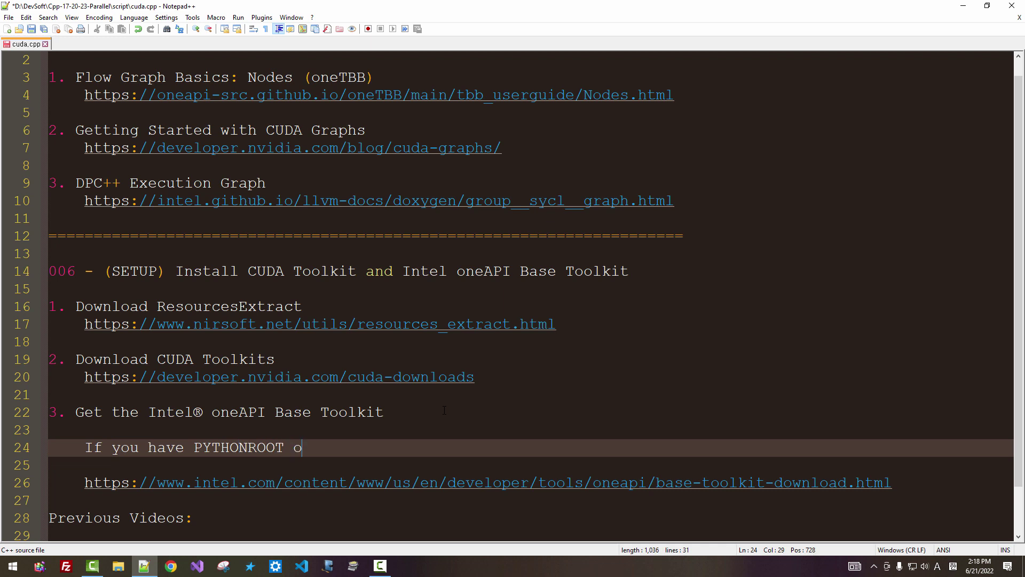
text(r PYTHONHOME or )
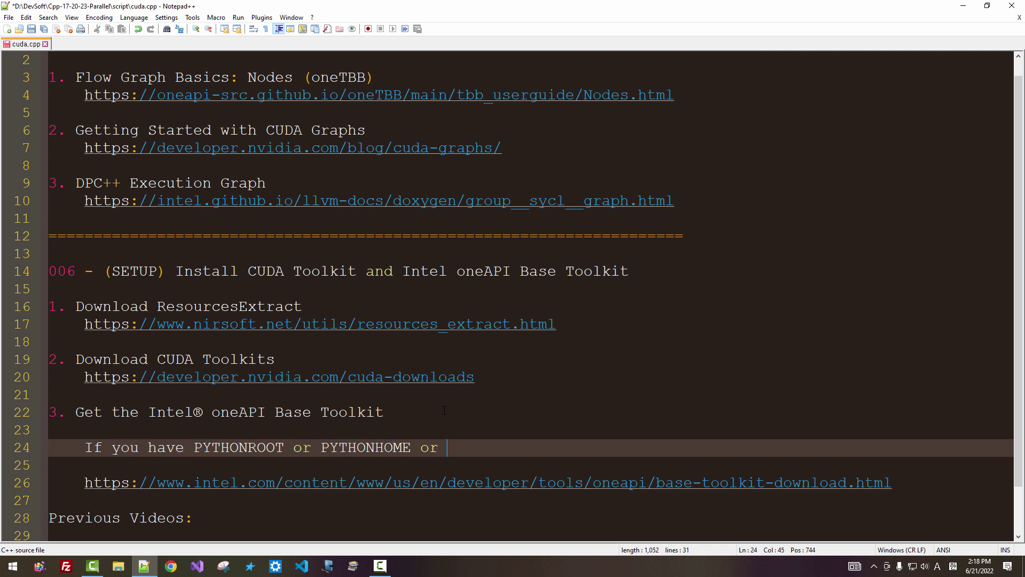
text(PYTHON_PATH)
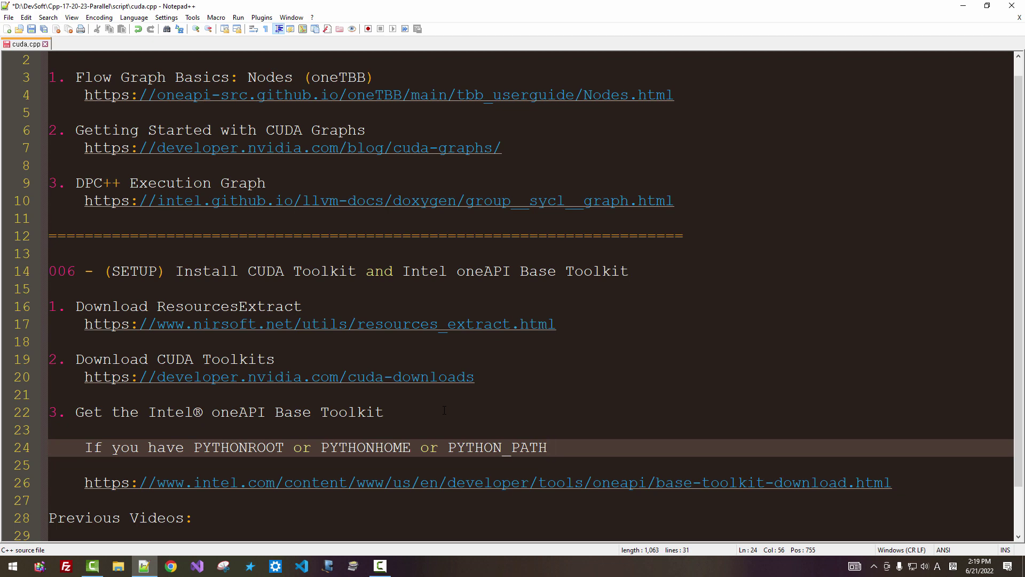
Open the system Environment Variables window by searching 'environ', and enlarge it
right_click(11, 566)
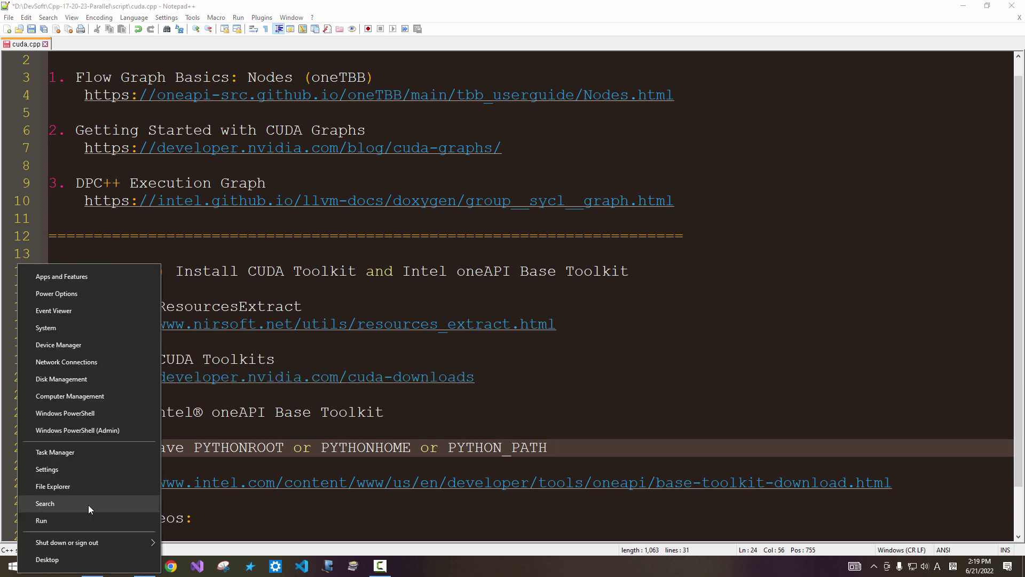
click(88, 505)
text(environ)
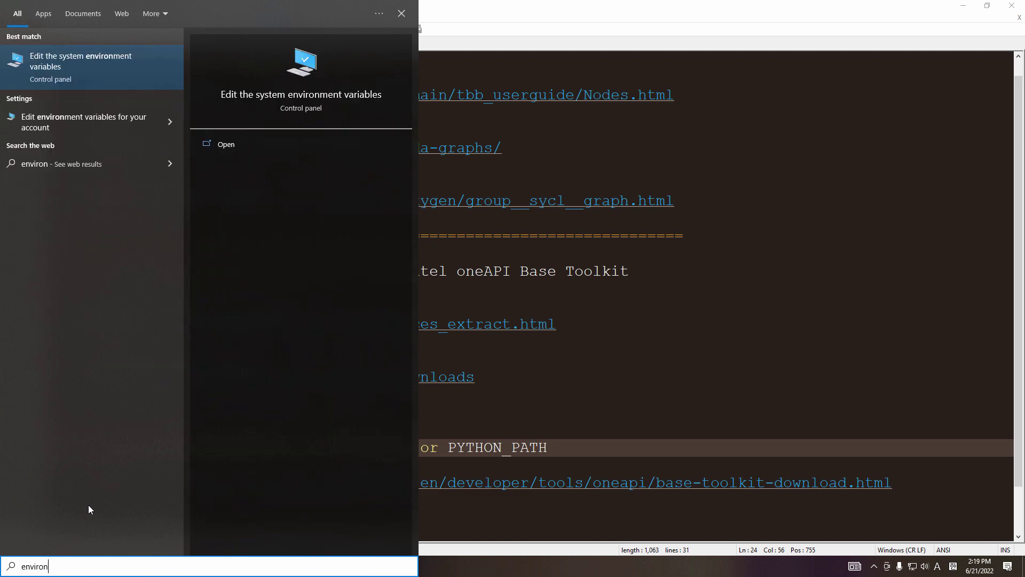
key(Return)
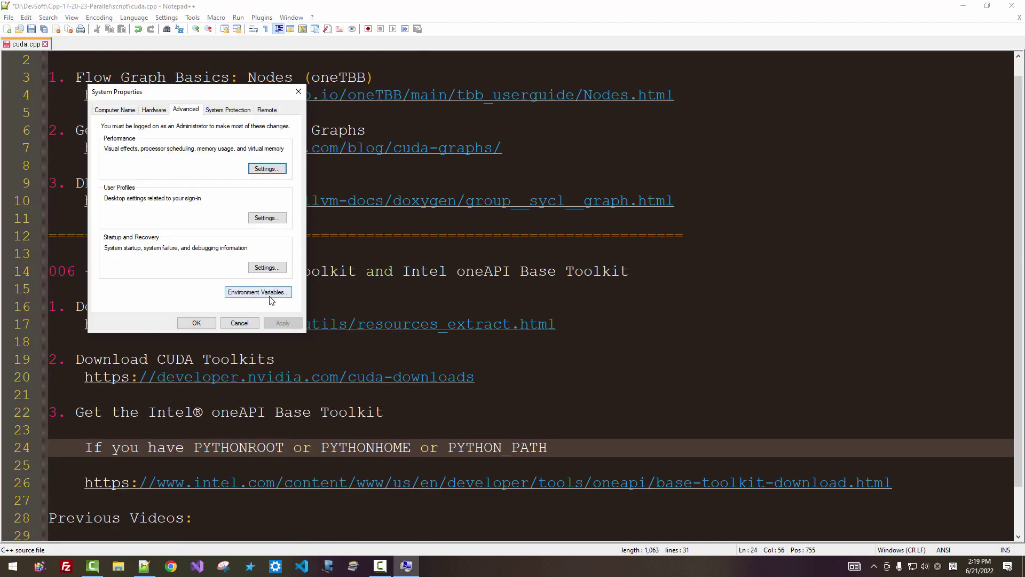
click(272, 300)
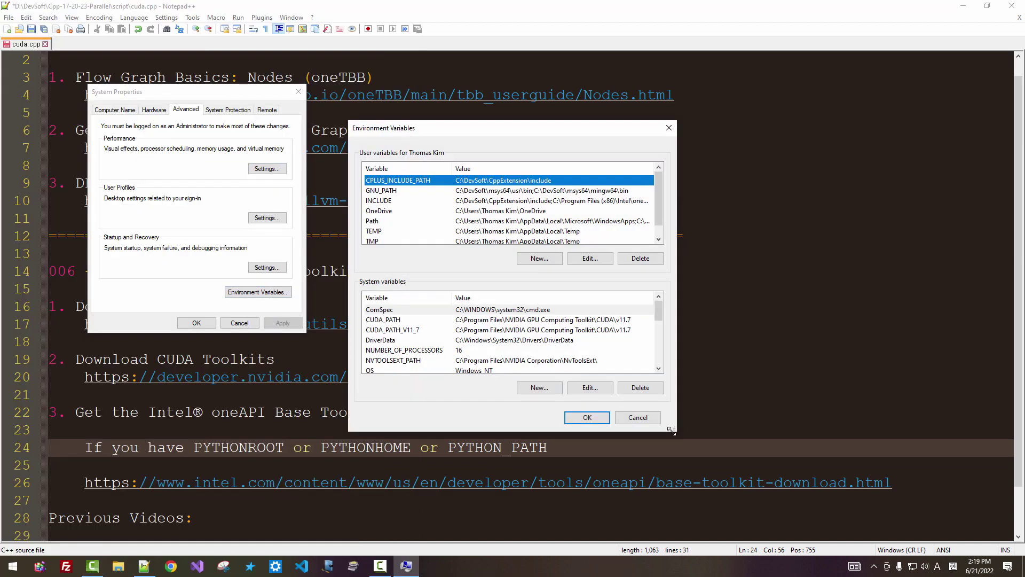
drag(671, 430, 744, 555)
scroll(395, 470, down, 2)
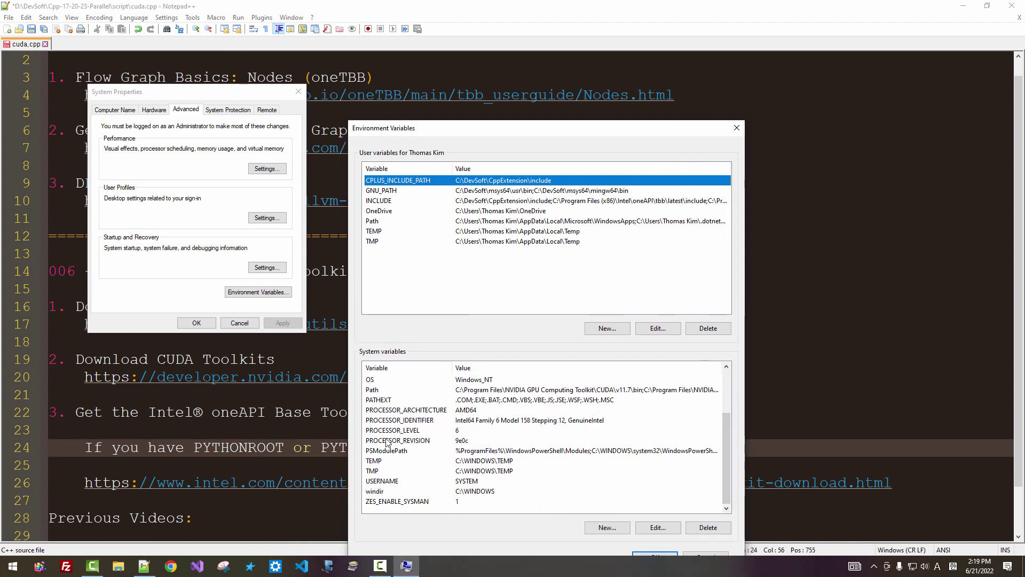
scroll(387, 443, up, 2)
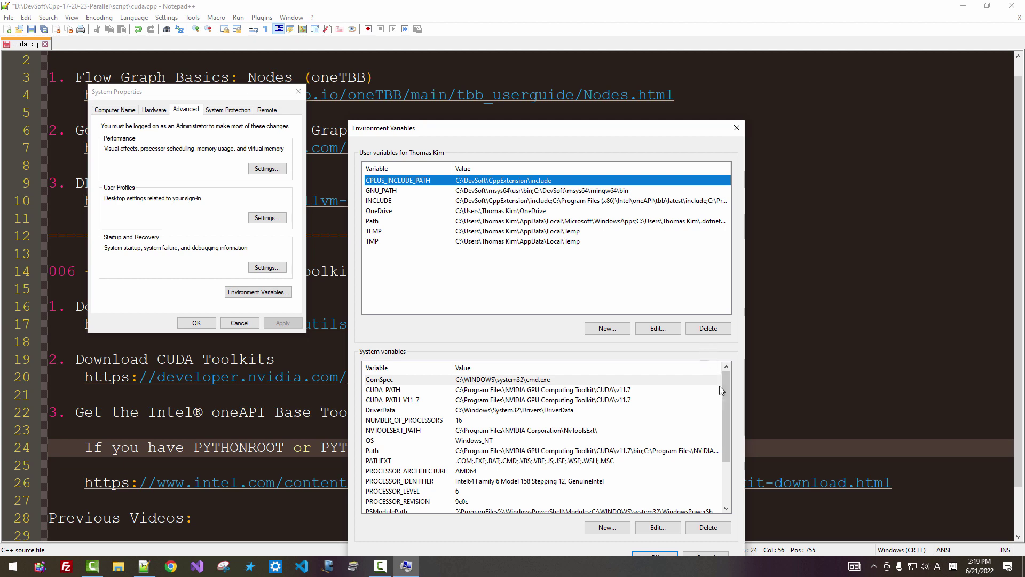
drag(730, 395, 729, 461)
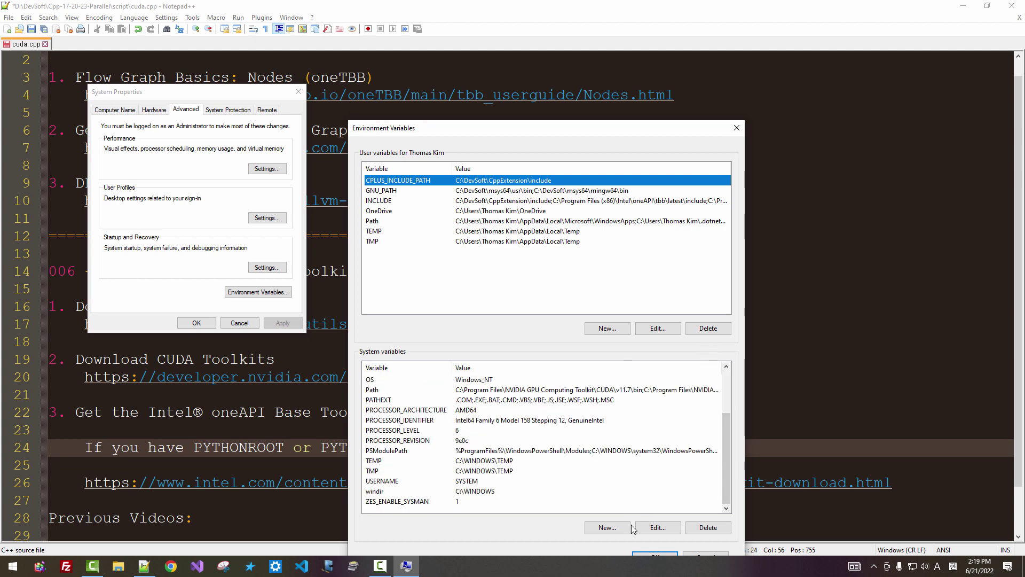
Add a new system variable PYTHON_HOME with the value asdf
click(609, 528)
text(PYT)
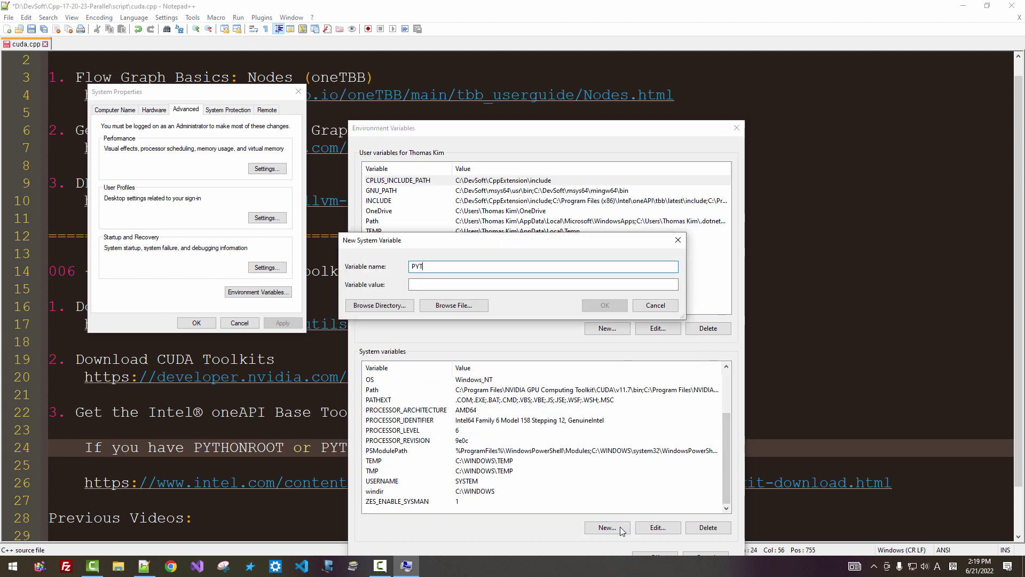
text(HON_HOM)
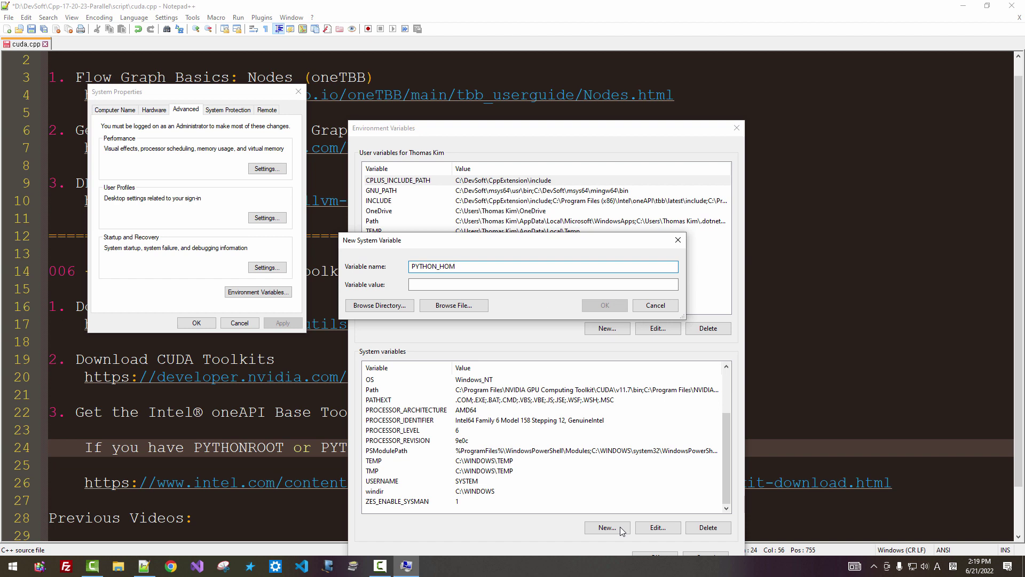
text(E)
click(538, 288)
text(asdf)
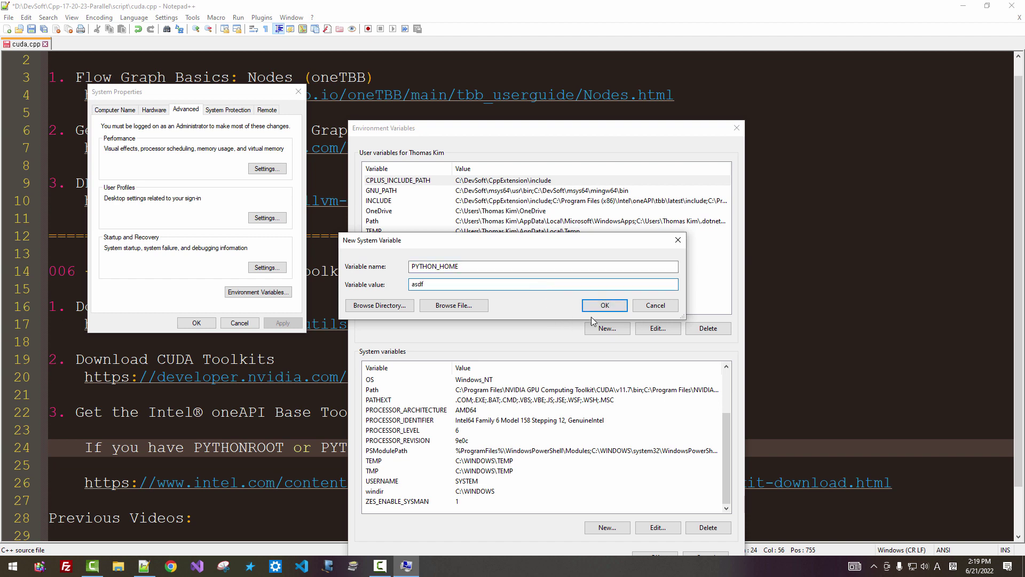
click(597, 307)
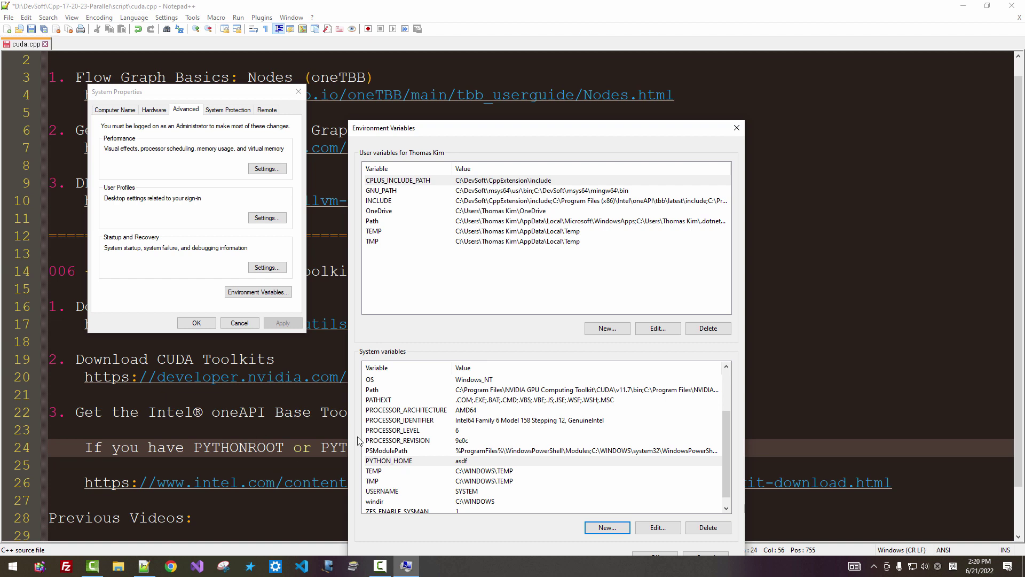
Rename PYTHON_HOME to PYTHON_HOME_DISABLE and close the Environment Variables window
click(529, 461)
click(657, 527)
click(495, 266)
text(_)
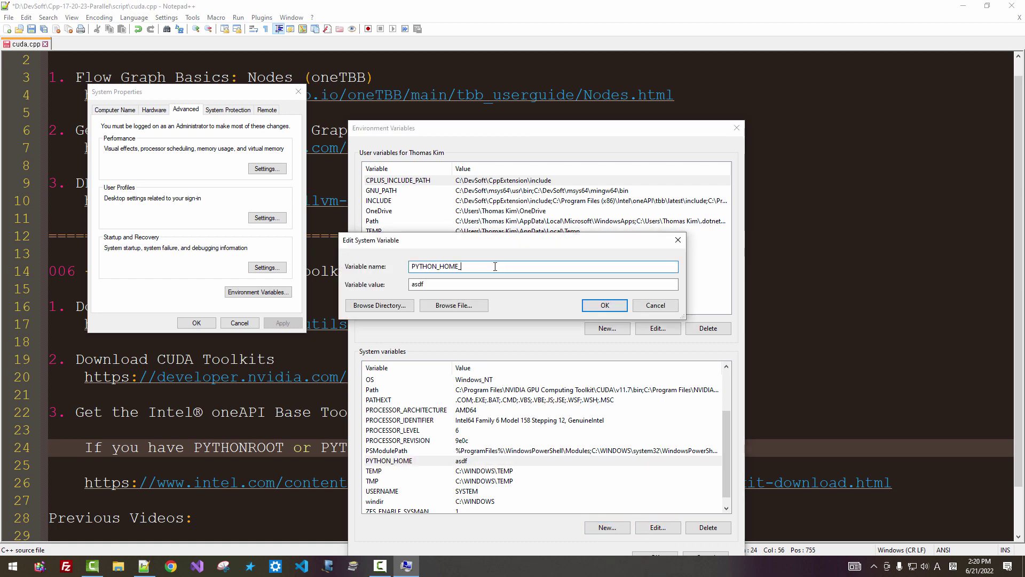
text(DISABLE)
click(610, 306)
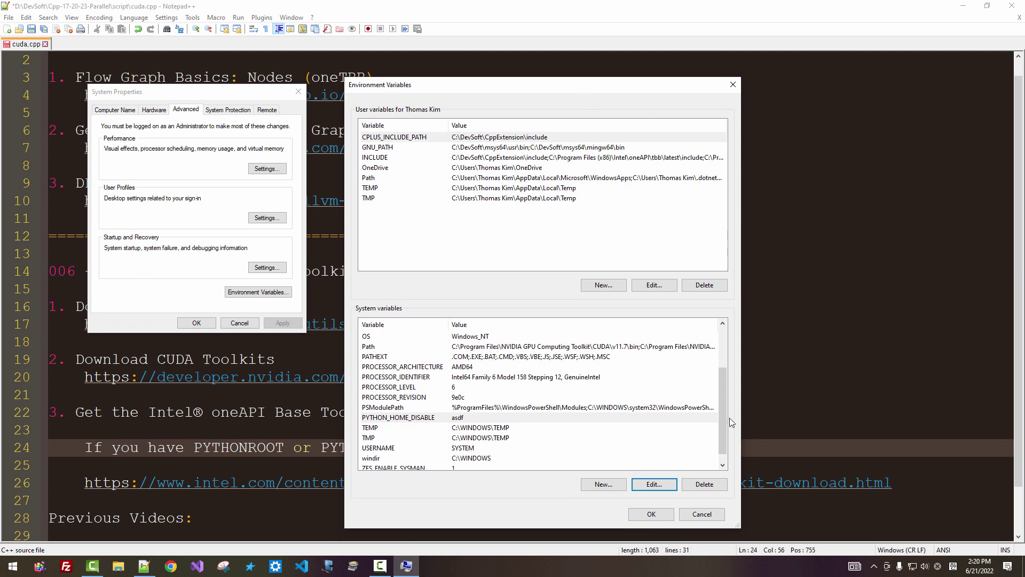
click(654, 532)
drag(148, 415, 385, 416)
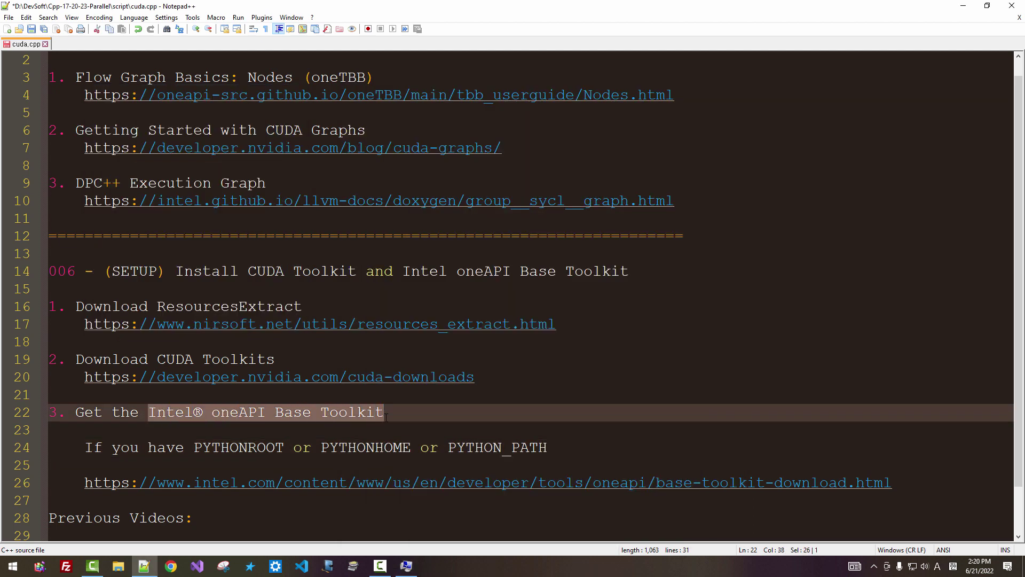
Close Notepad++, then run and extract the oneAPI Base Kit offline installer from Downloads
click(1009, 14)
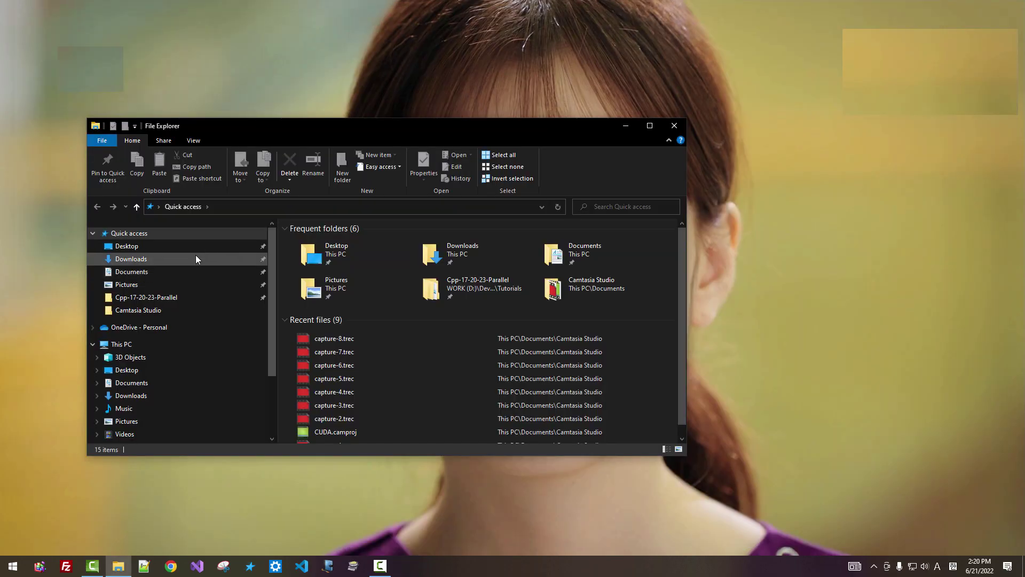
click(195, 256)
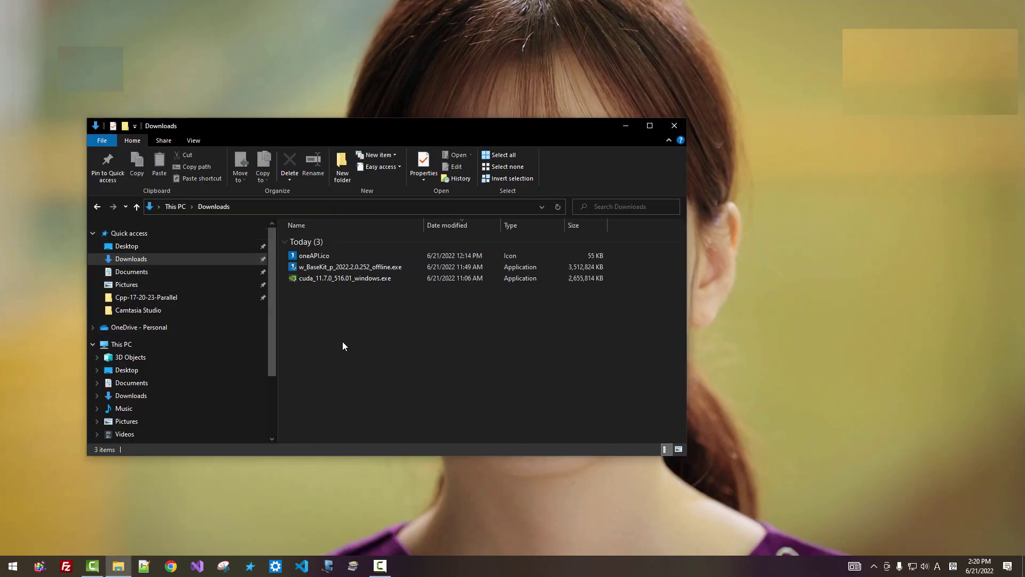
click(347, 268)
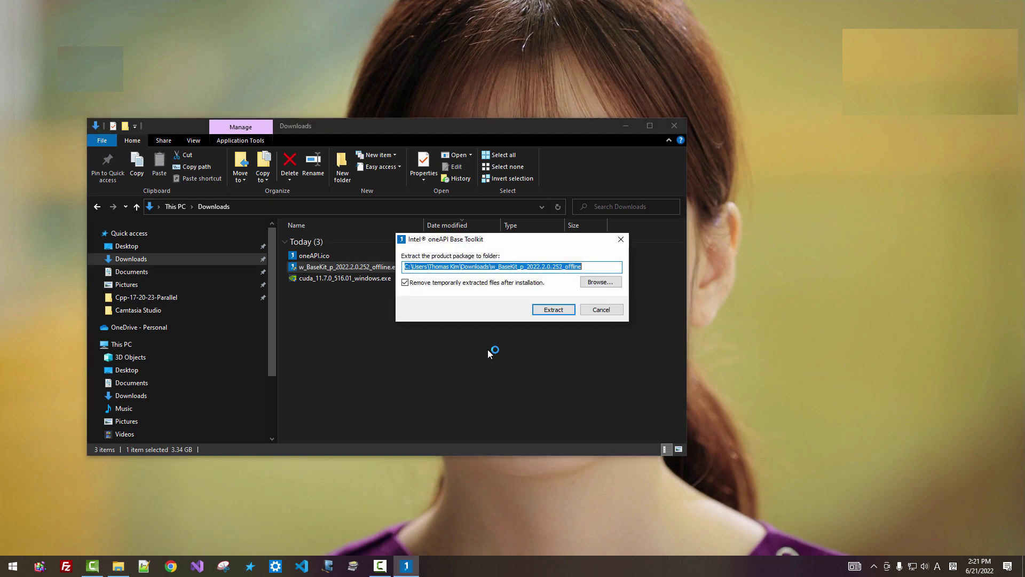
click(564, 311)
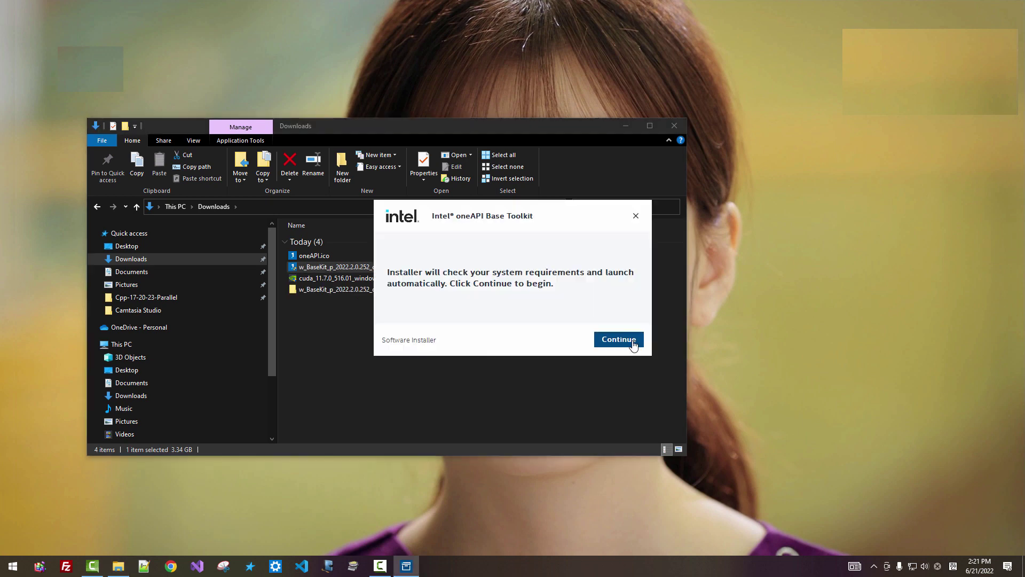
Accept the license and install recommended, keeping VS 2022 integration, declining data collection, enabling the Get Started Guide
click(633, 343)
click(219, 336)
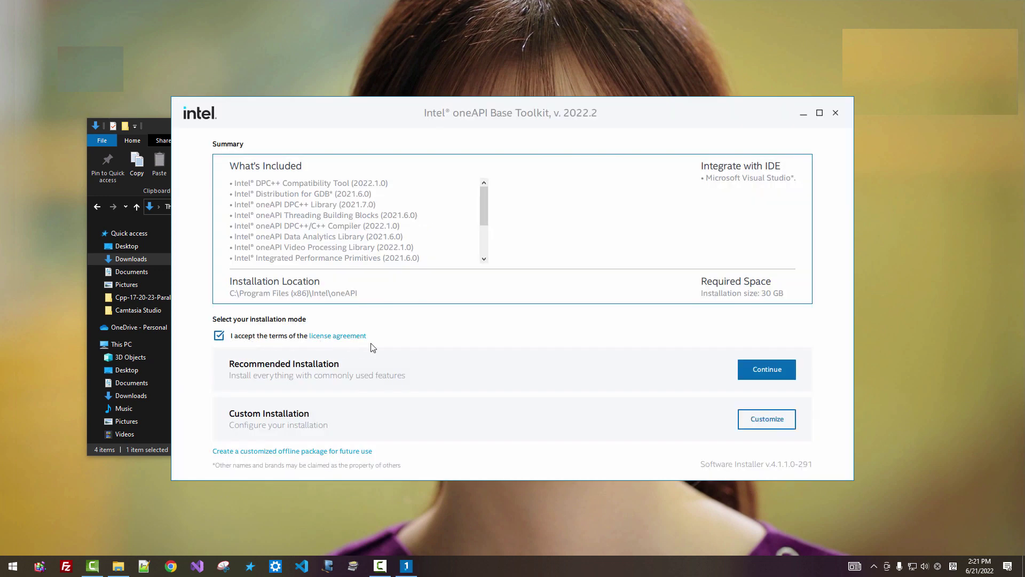
click(765, 371)
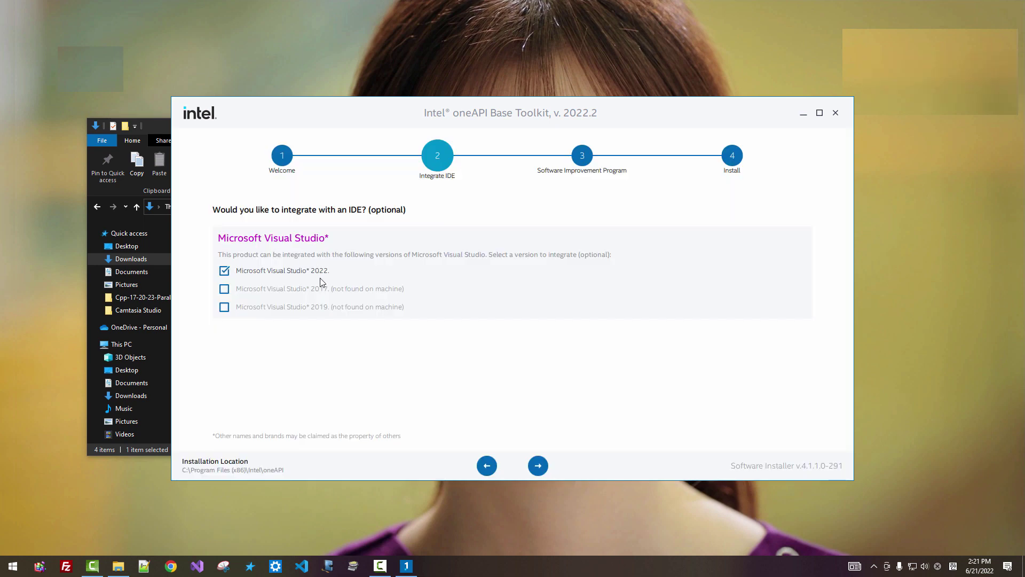
click(539, 466)
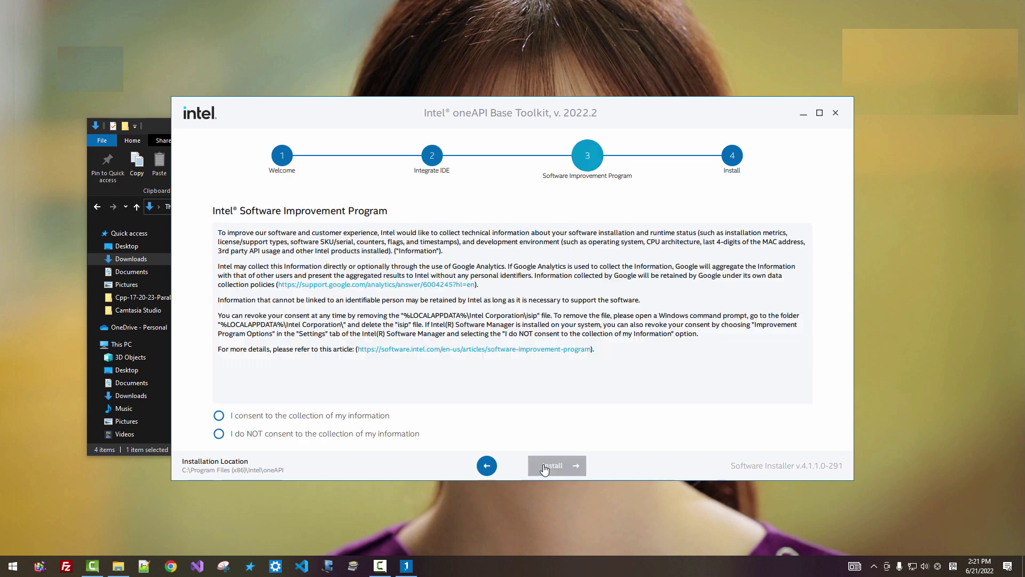
click(289, 434)
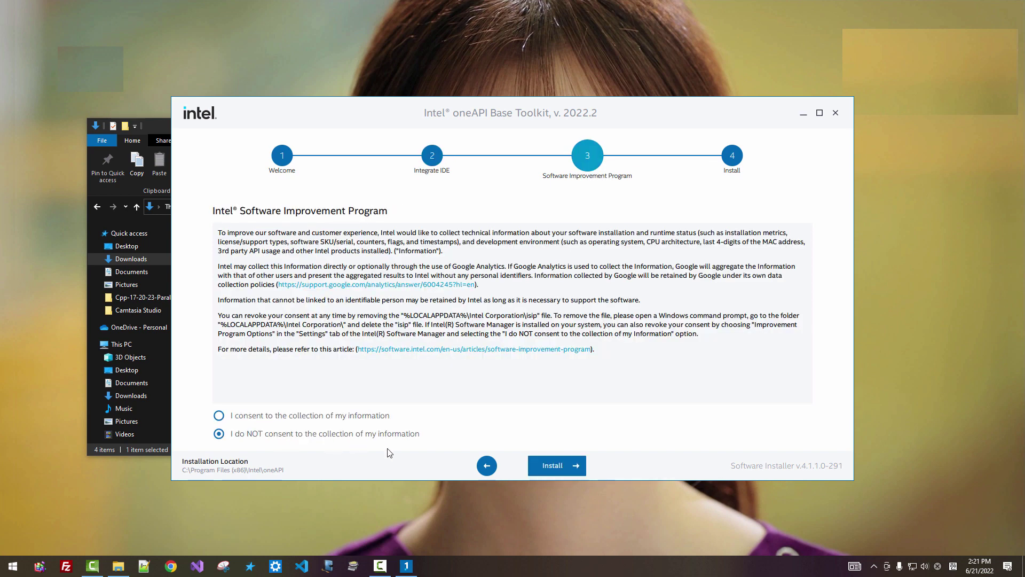
click(555, 469)
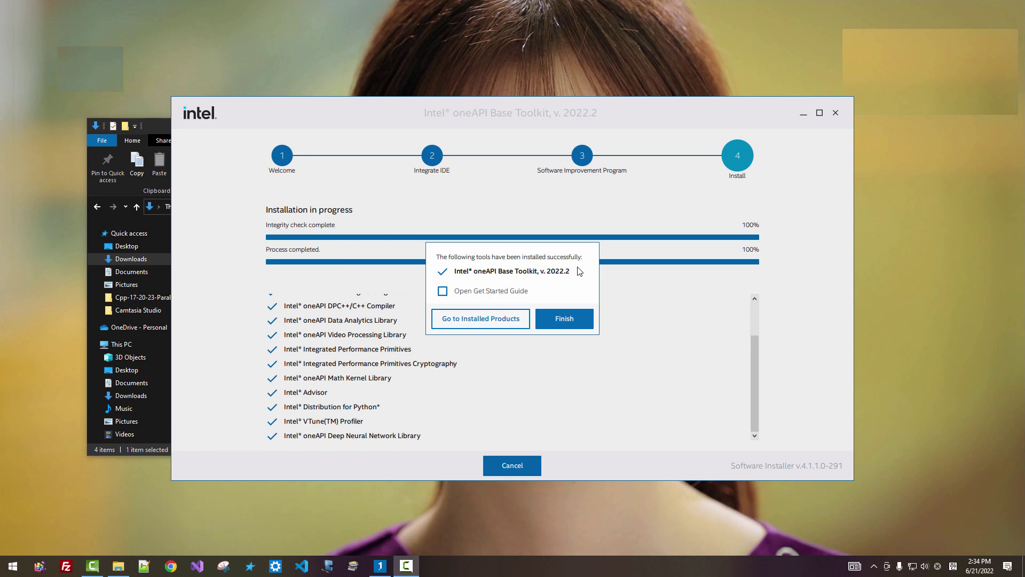
click(444, 294)
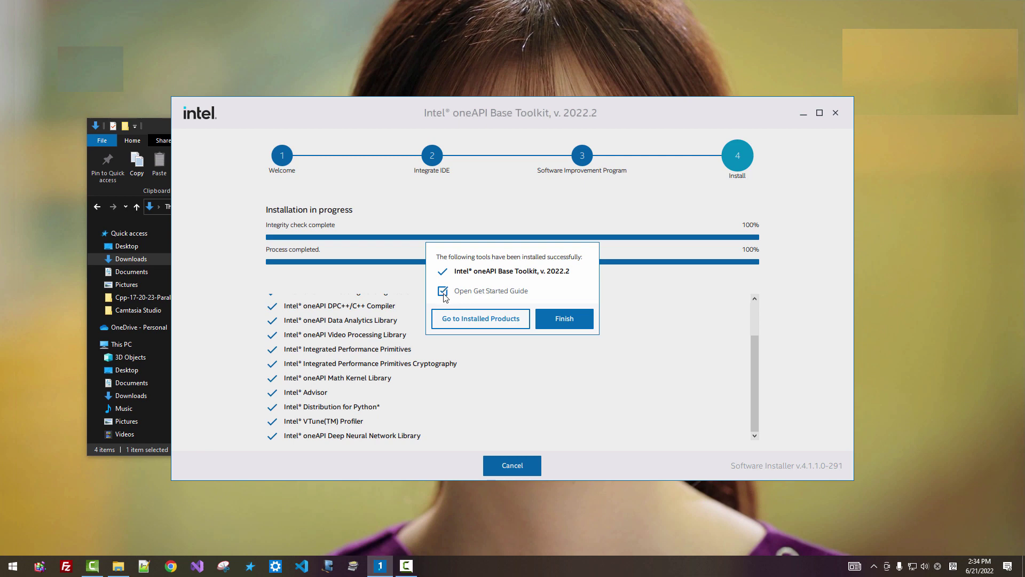
Finish the installer and bookmark the opened Get Started guide page into the SYCL folder
click(564, 319)
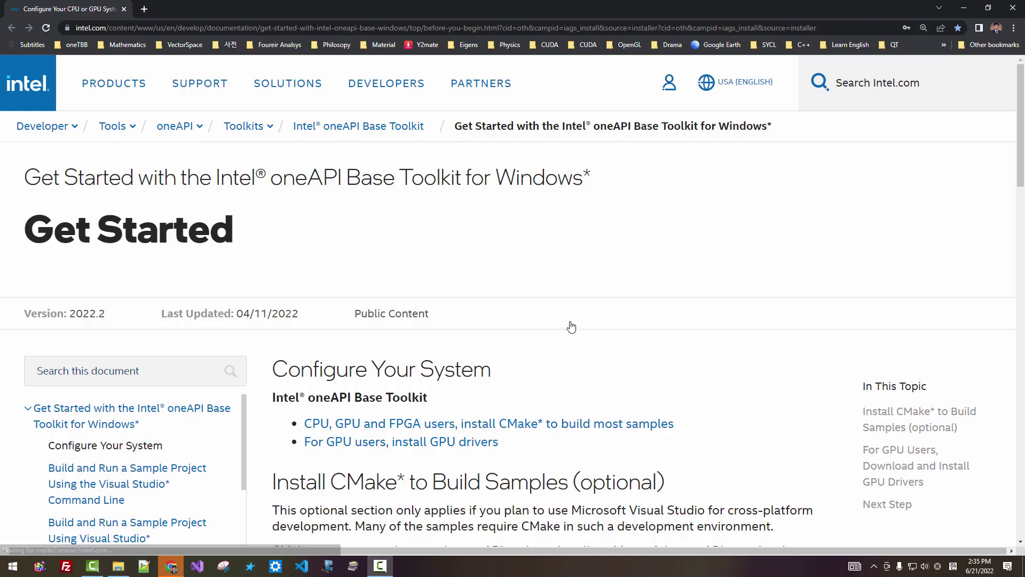
scroll(572, 327, down, 10)
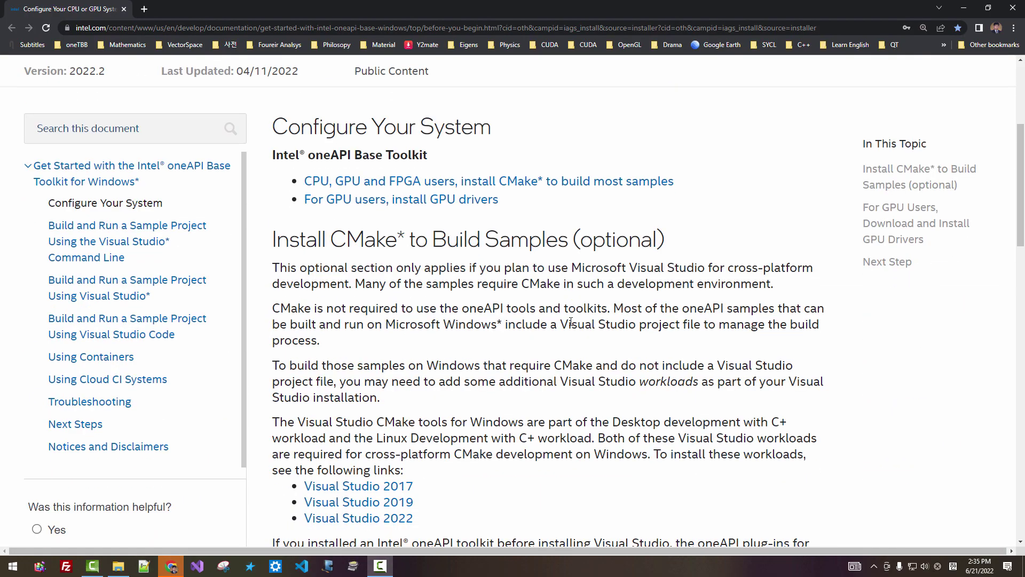
scroll(571, 321, up, 10)
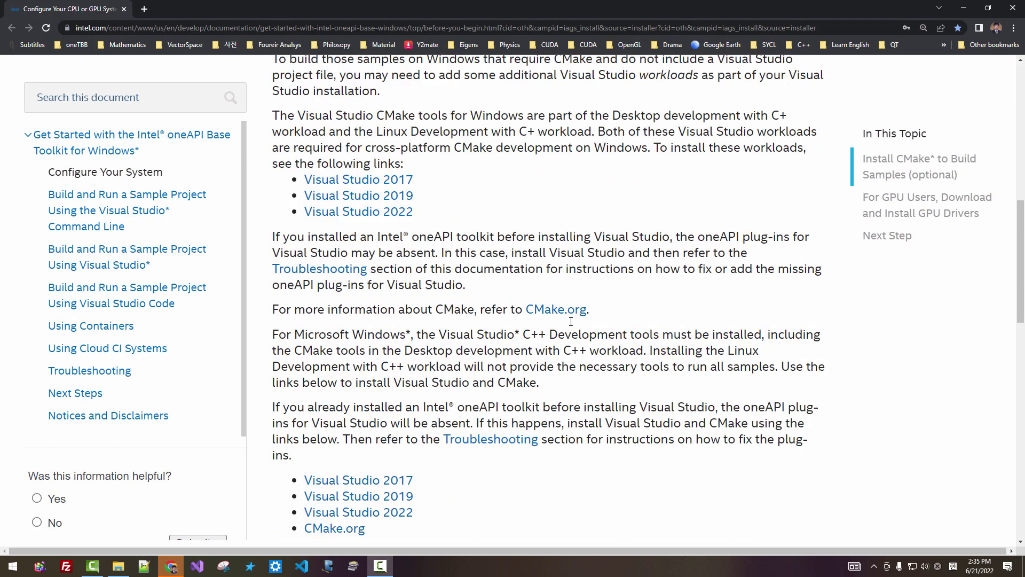
click(957, 28)
click(921, 98)
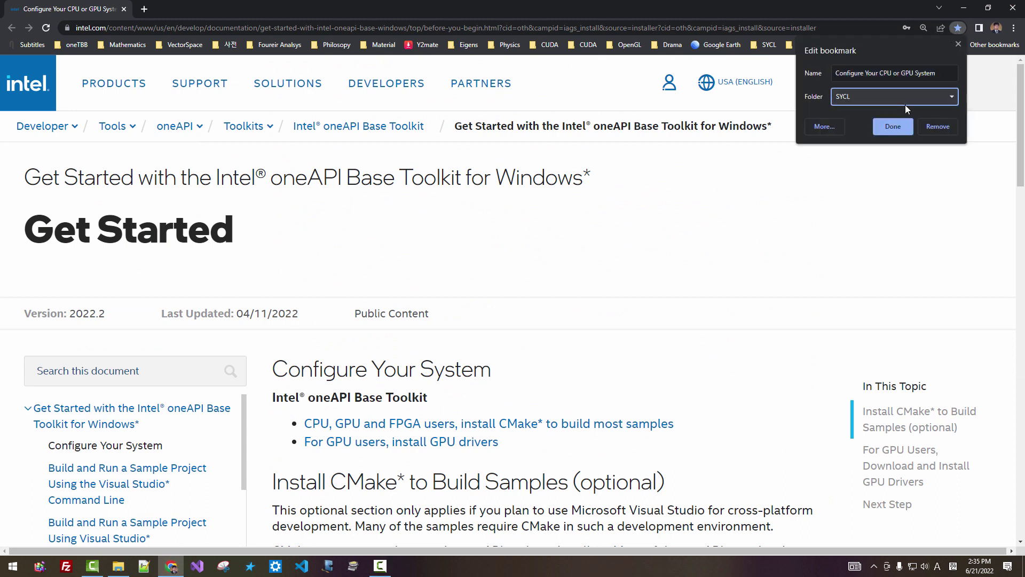
click(893, 127)
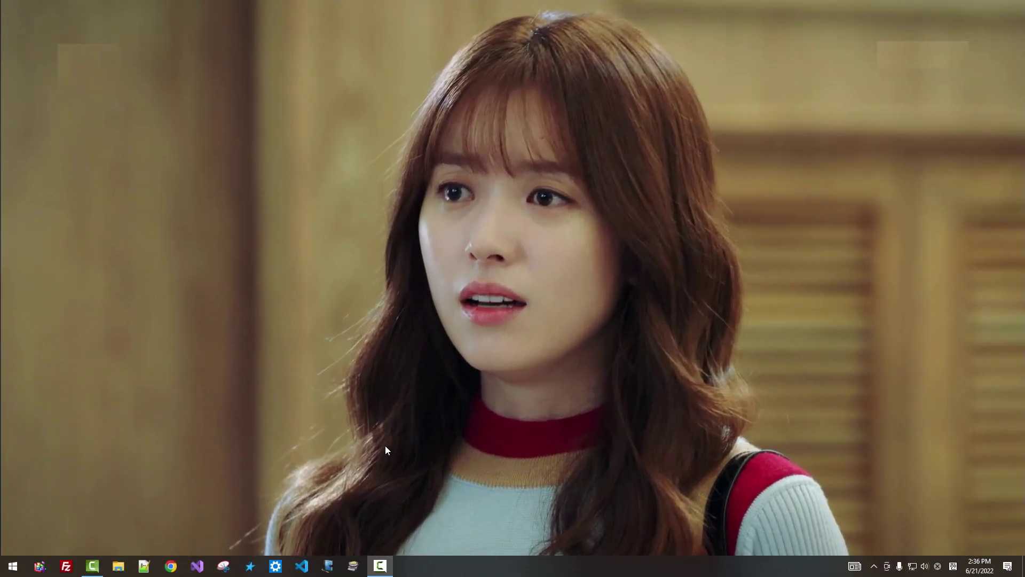
Copy oneAPI.ico from Downloads into C:\Windows, granting administrator permission
click(118, 567)
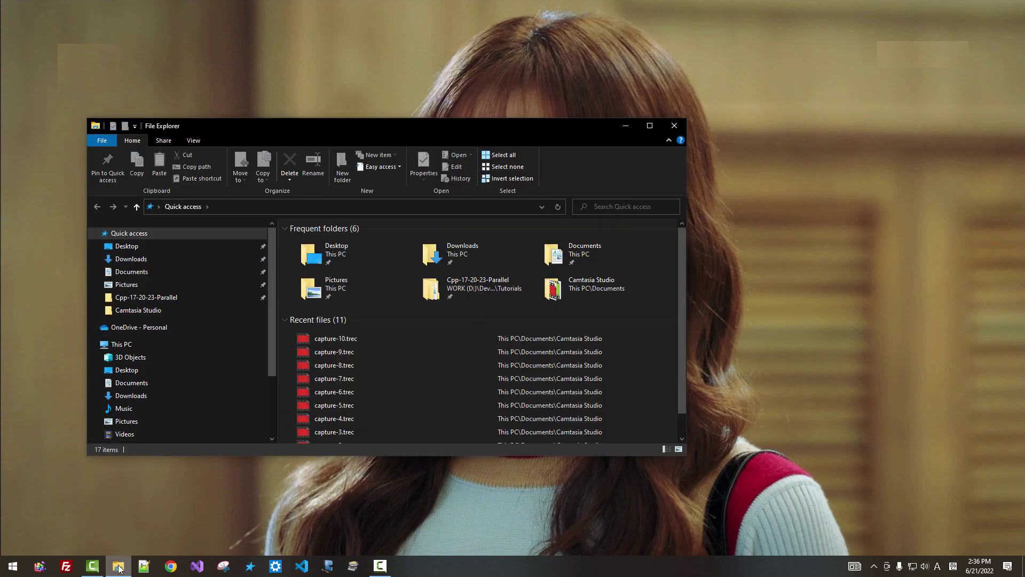
click(166, 259)
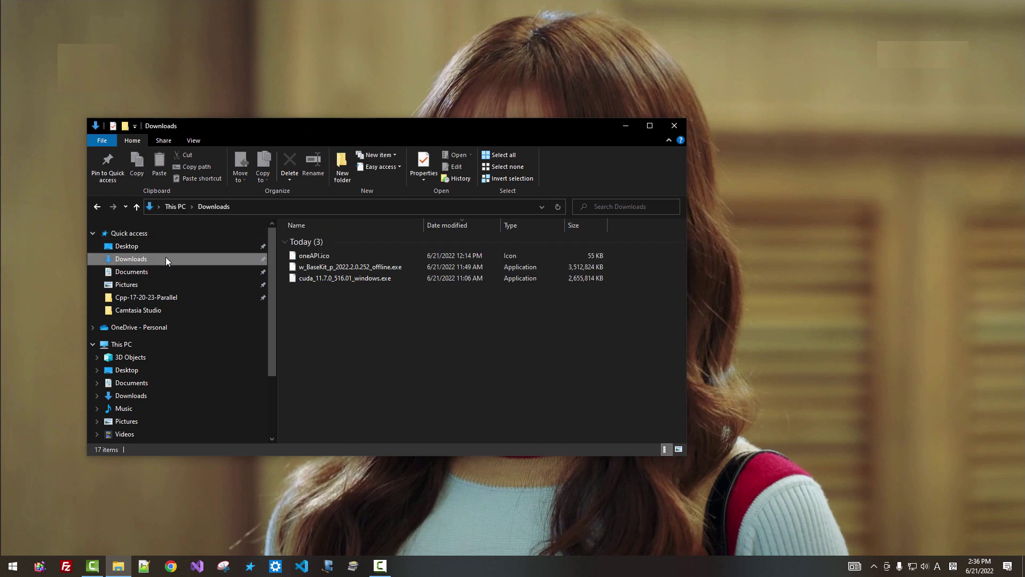
click(319, 256)
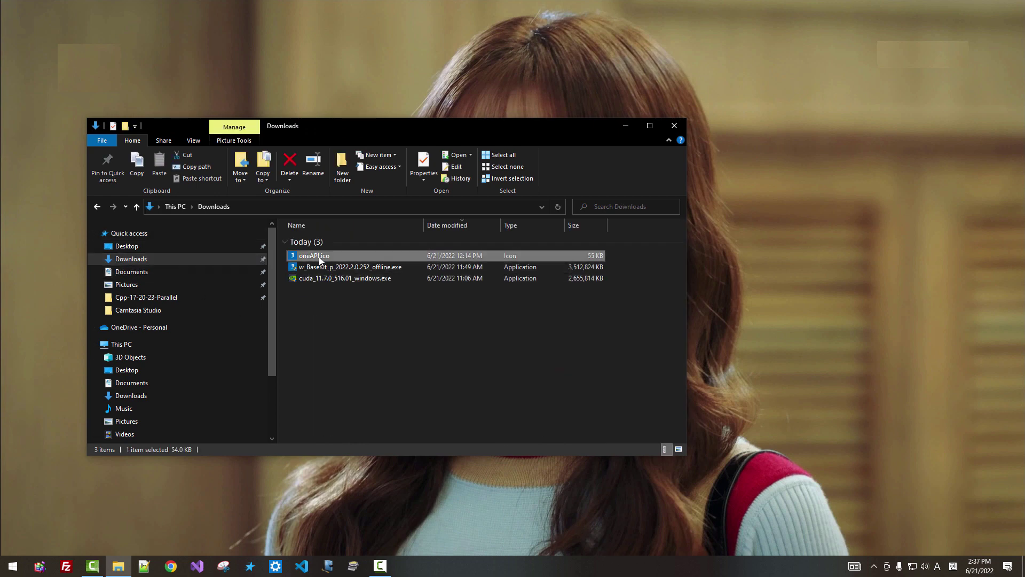
right_click(319, 256)
click(199, 432)
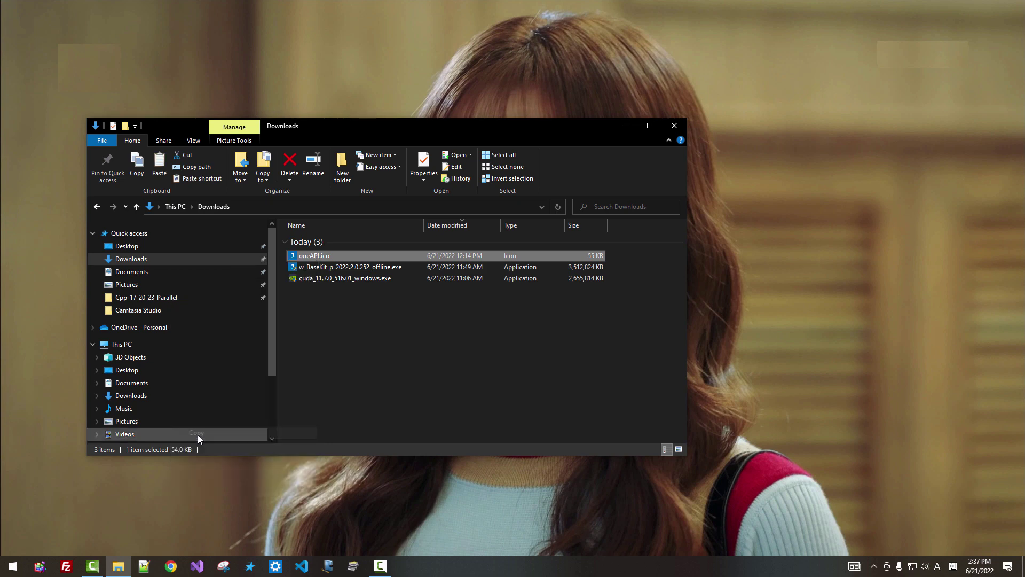
scroll(176, 366, down, 1)
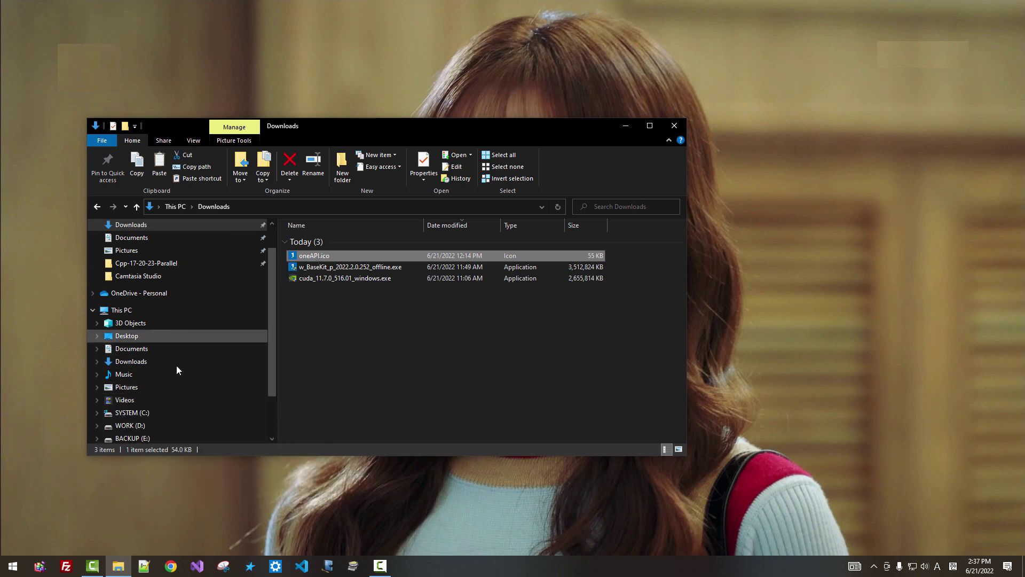
click(164, 414)
double_click(307, 330)
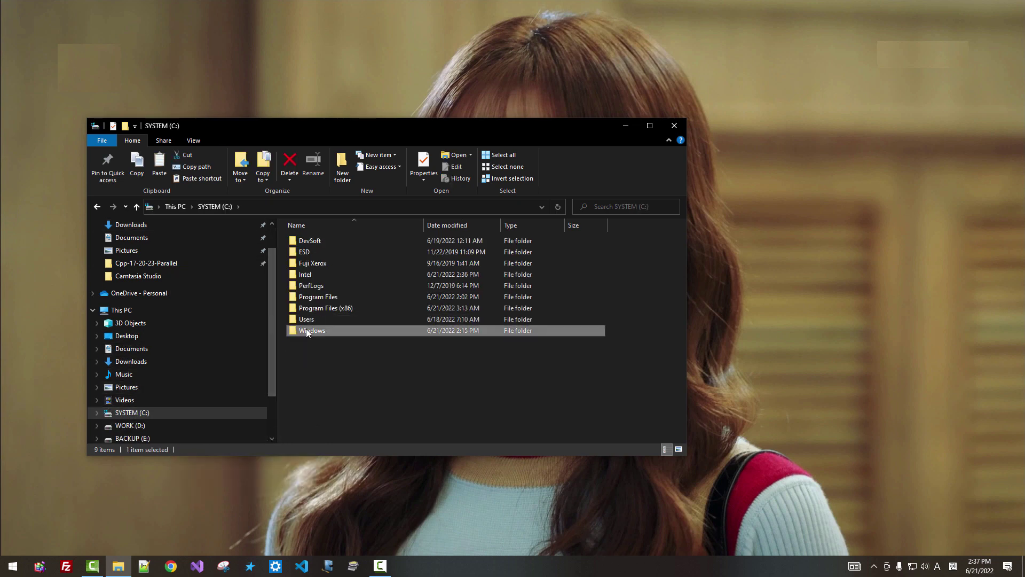
right_click(620, 332)
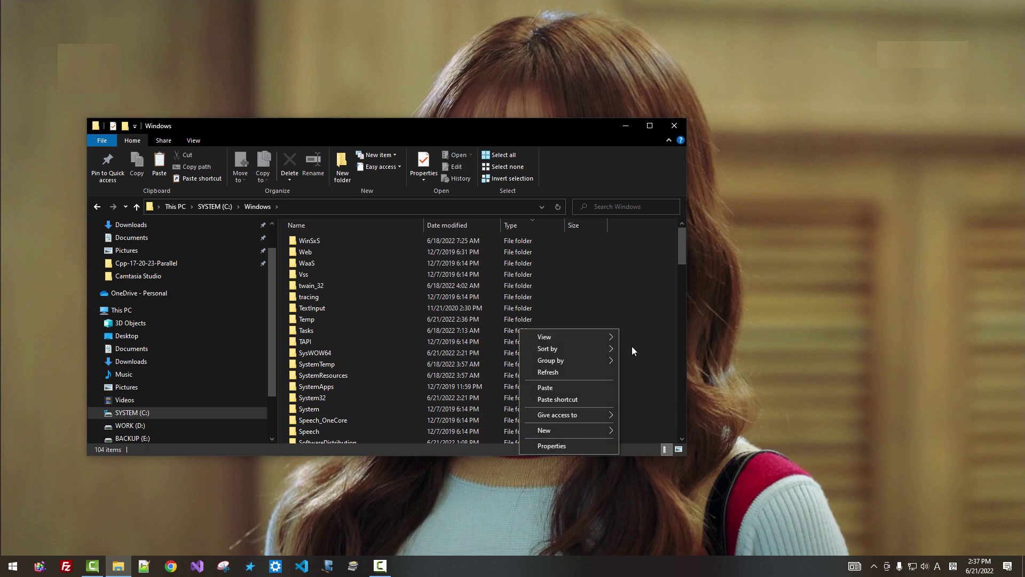
click(579, 383)
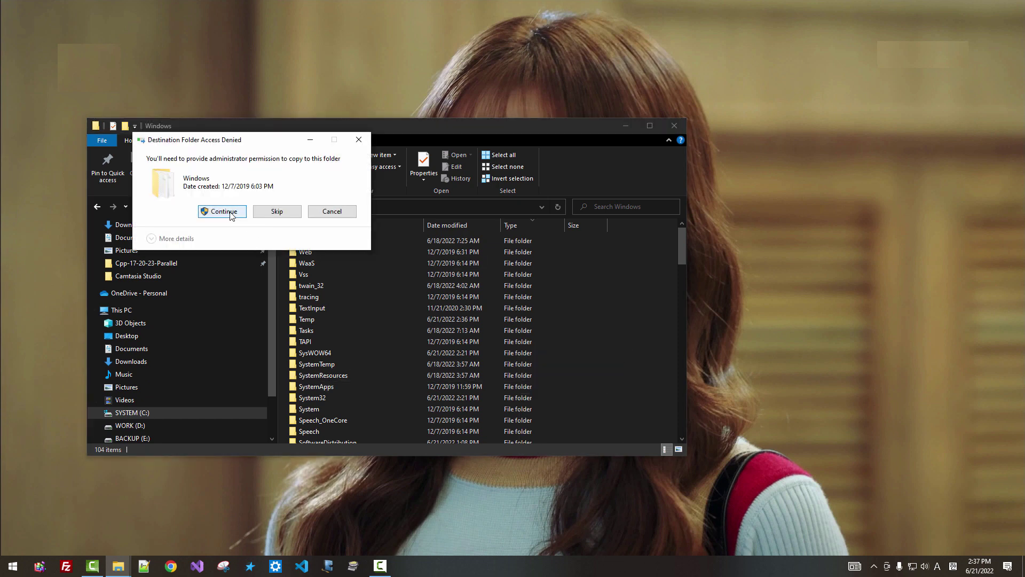
click(231, 213)
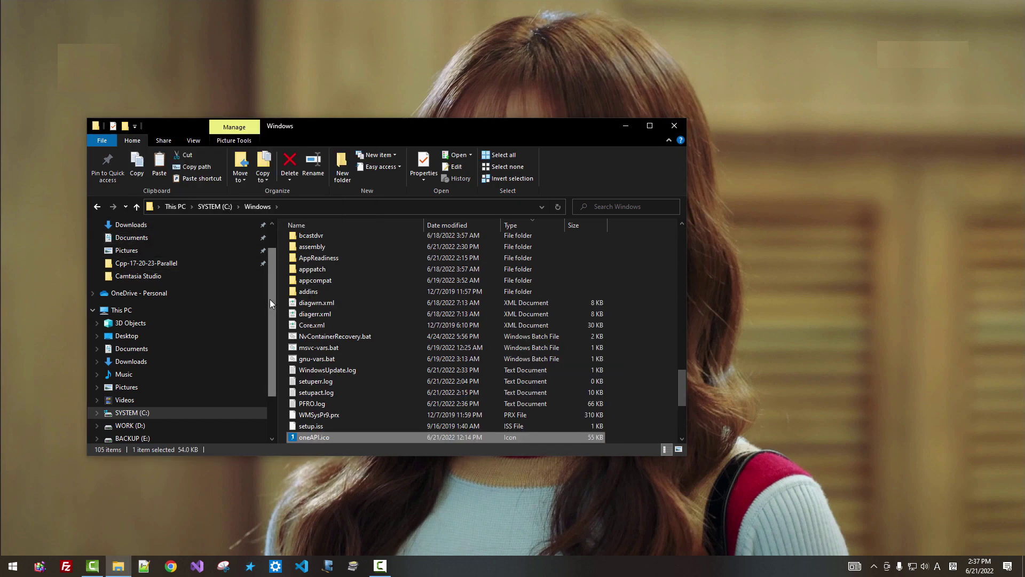
Delete all three files from Downloads and close File Explorer
drag(270, 300, 271, 267)
click(221, 257)
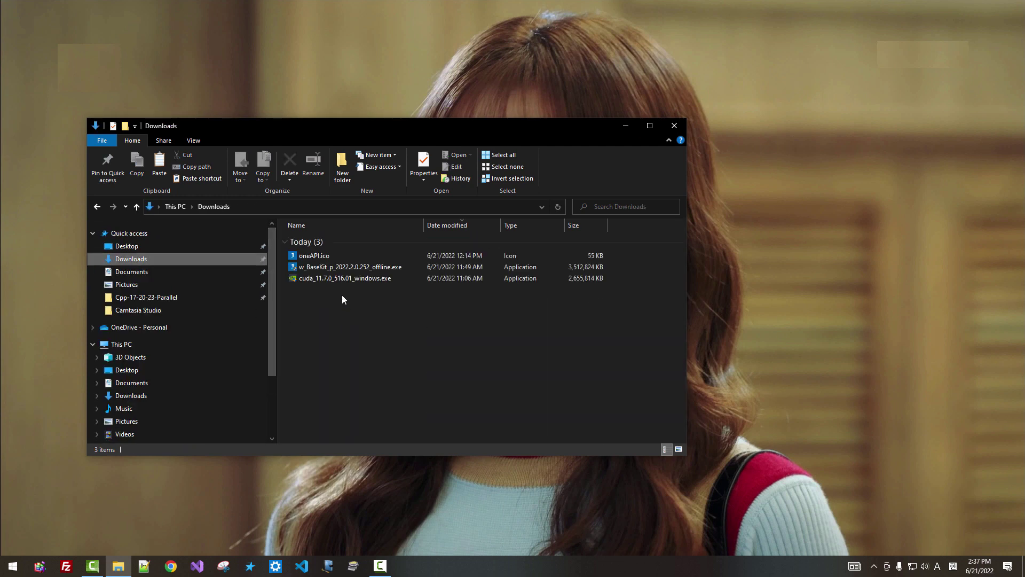
click(319, 258)
click(389, 343)
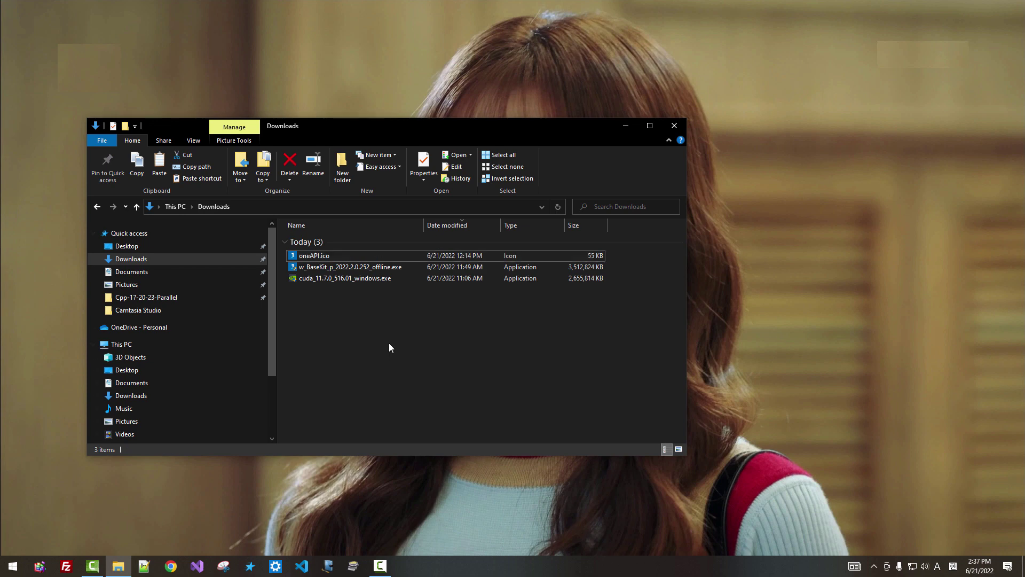
drag(386, 330, 311, 253)
key(Delete)
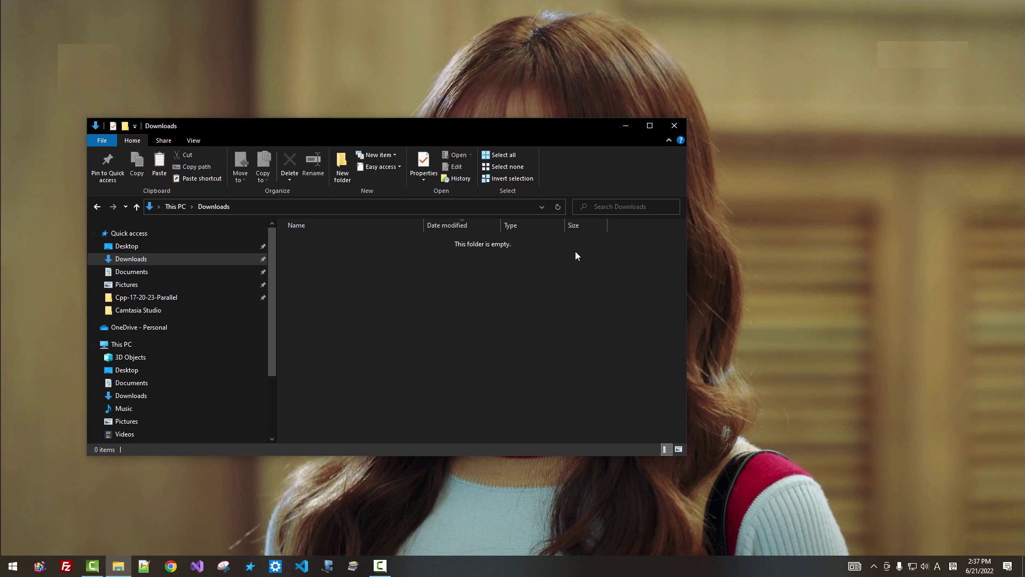
click(674, 126)
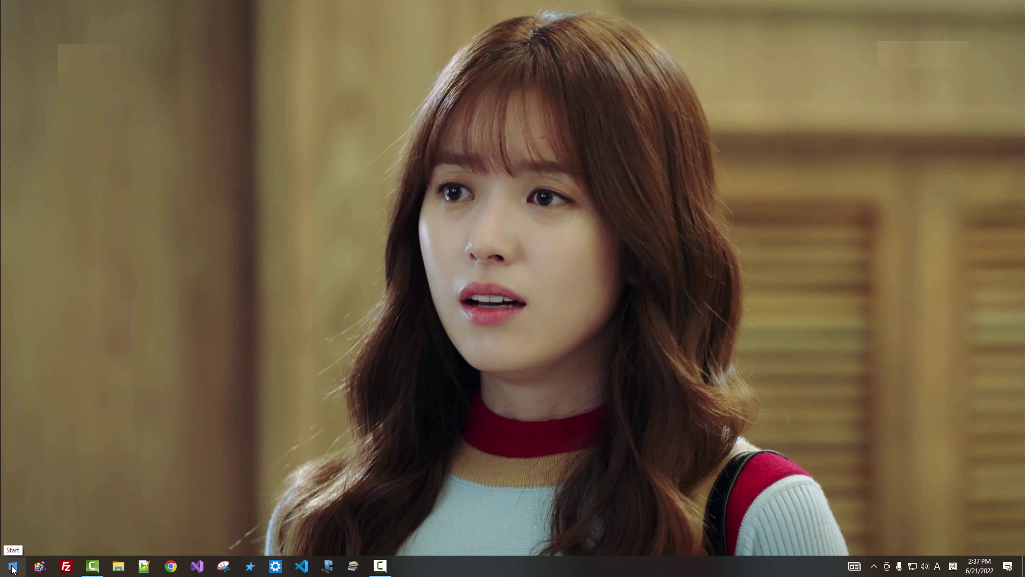
Expand Intel oneAPI 2022 in the Start menu and bring up the command prompt entry's More options
click(13, 569)
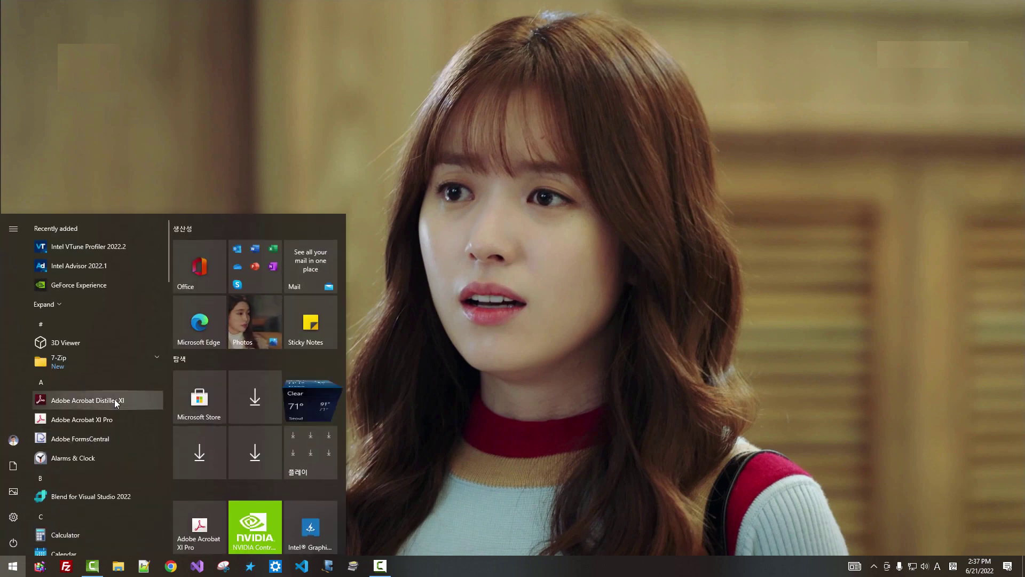
scroll(114, 400, down, 5)
scroll(115, 399, down, 4)
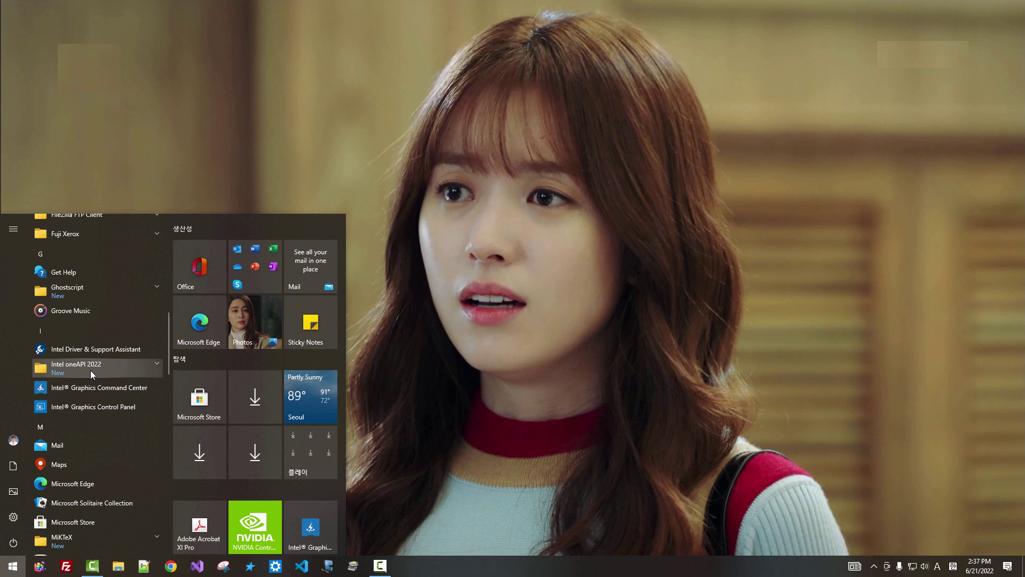
click(157, 365)
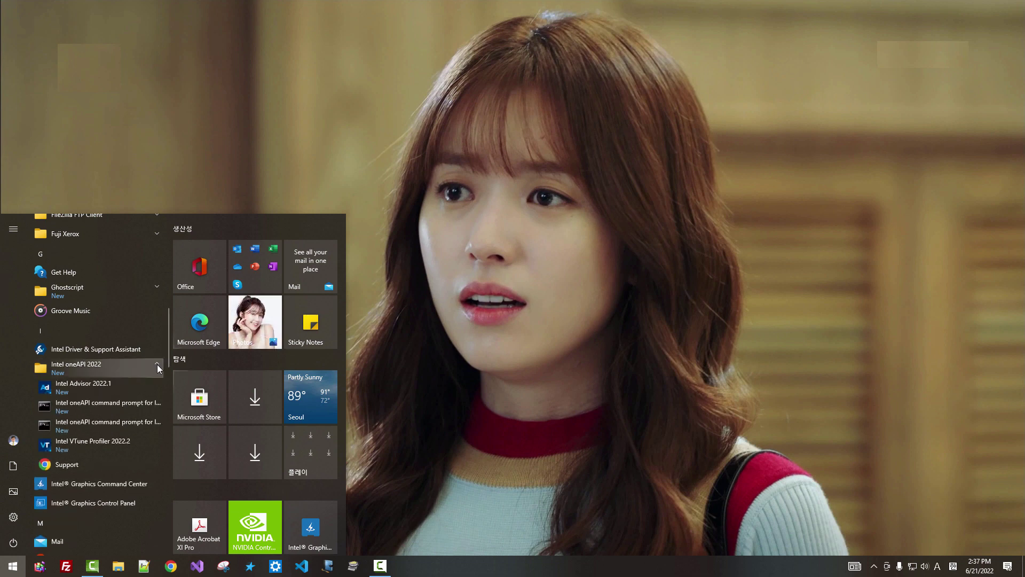
right_click(129, 421)
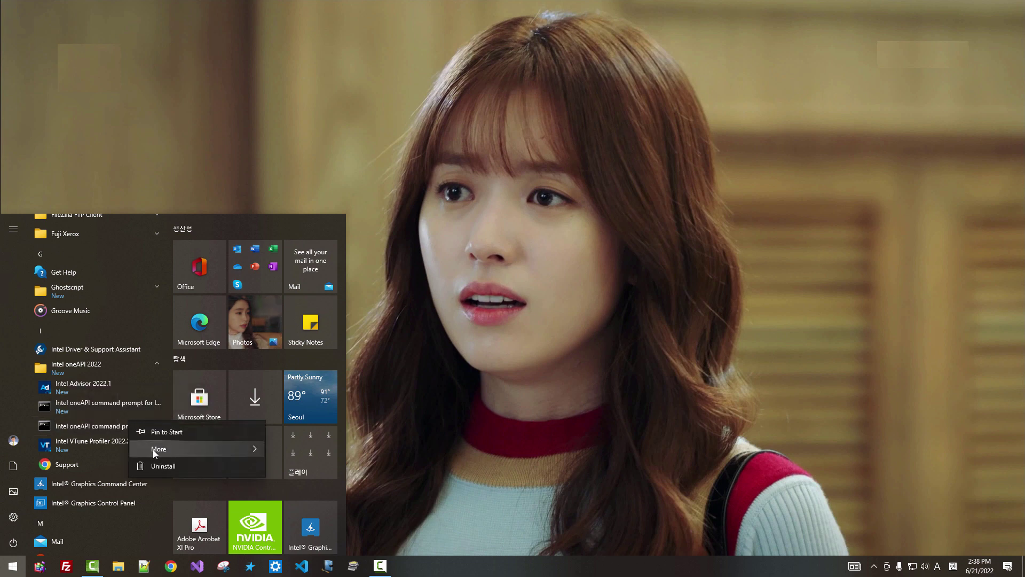
mouse_move(172, 450)
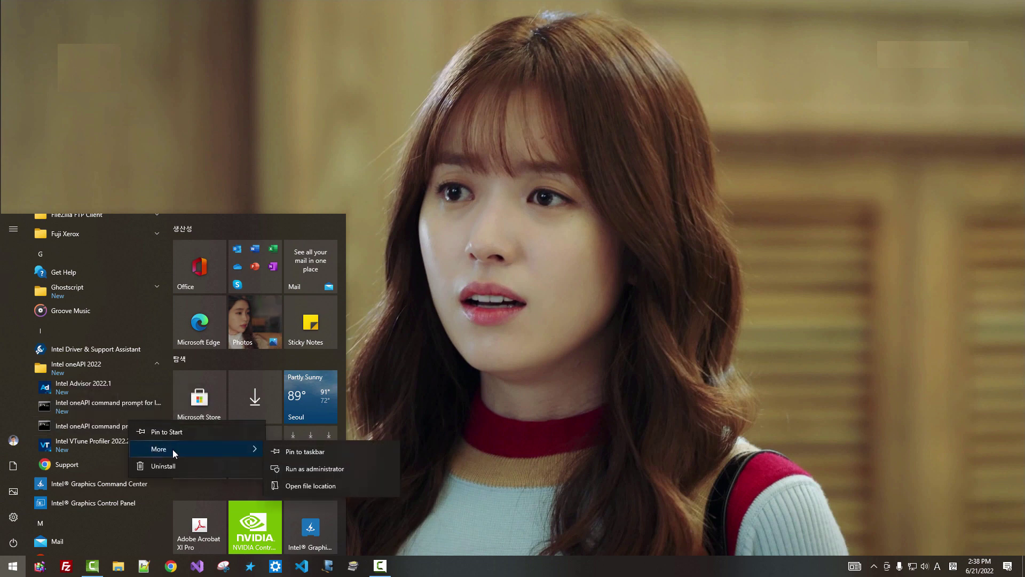
Open the shortcut's file location, copy the Intel 64 prompt shortcut to the desktop, and open its Properties
click(302, 486)
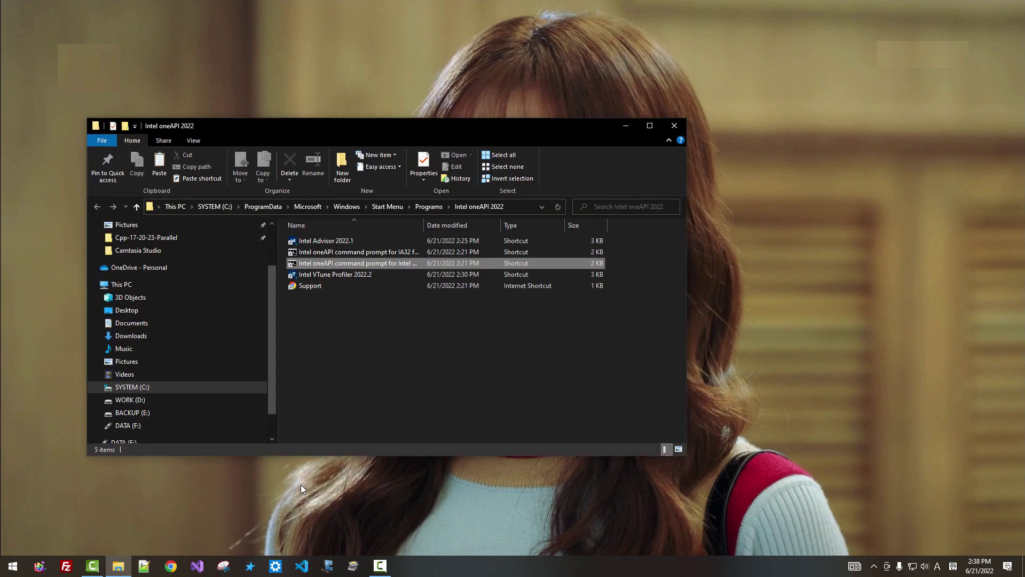
click(620, 377)
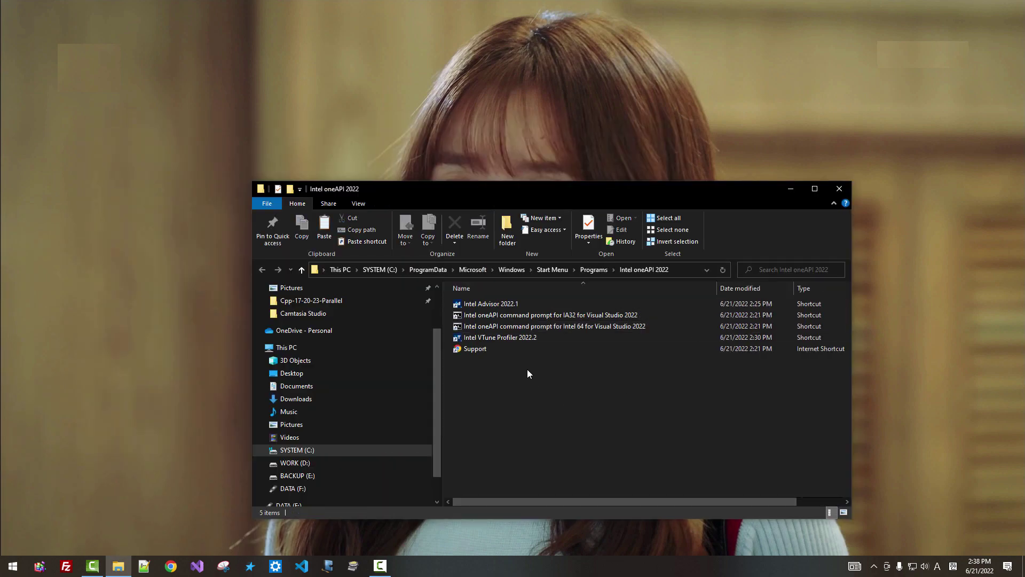
right_click(585, 327)
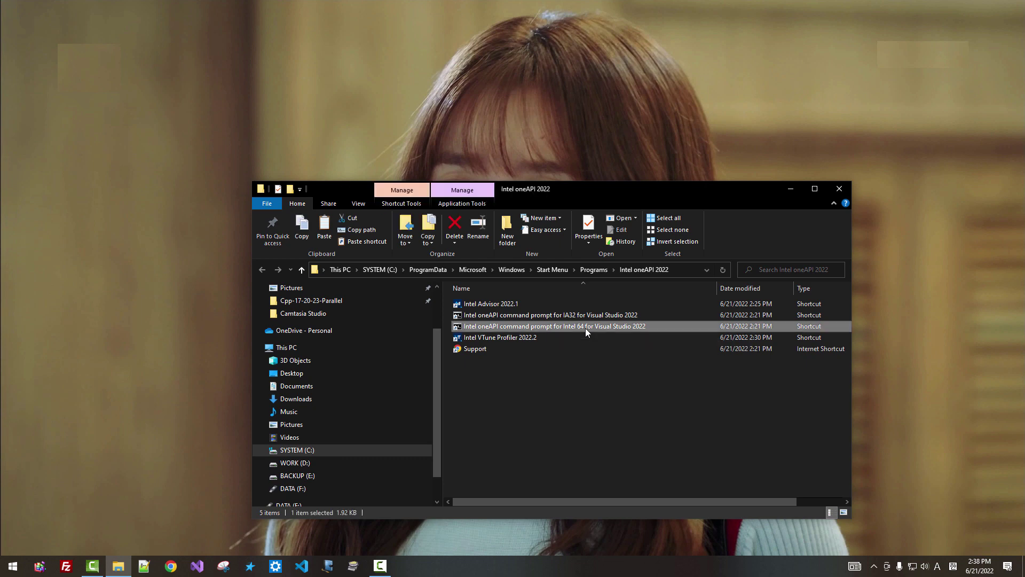
click(472, 252)
right_click(75, 114)
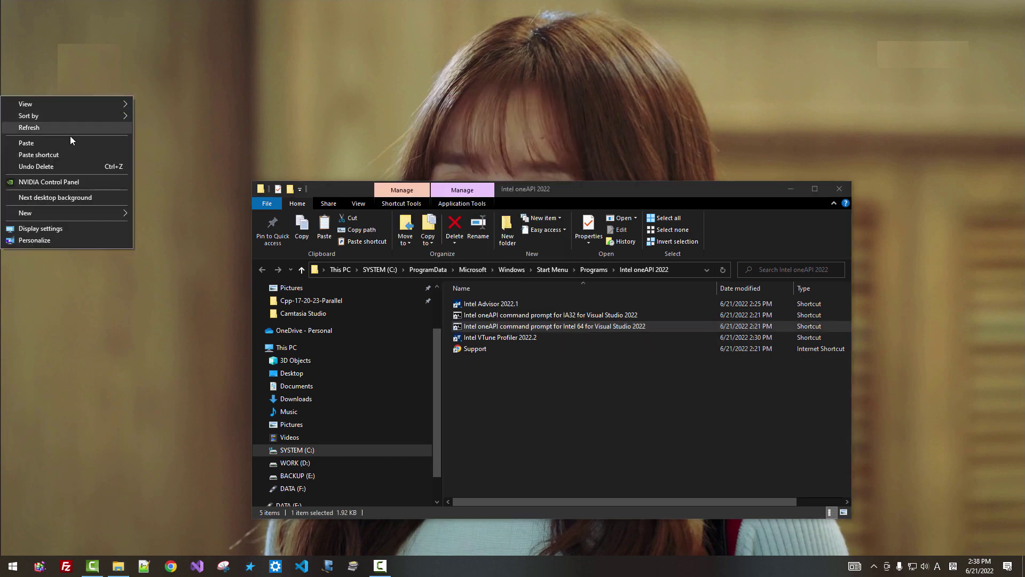
click(67, 140)
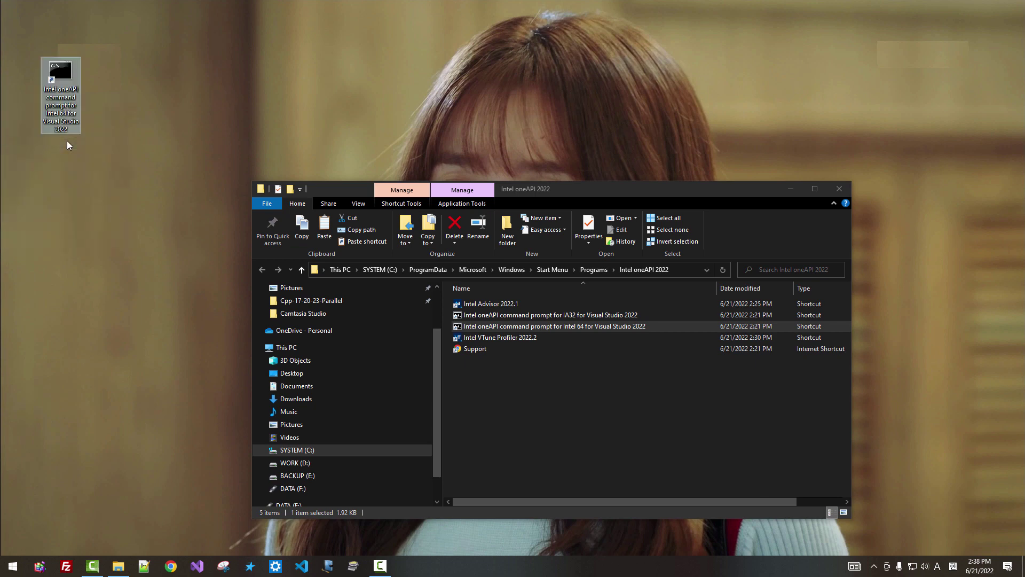
right_click(59, 107)
click(37, 331)
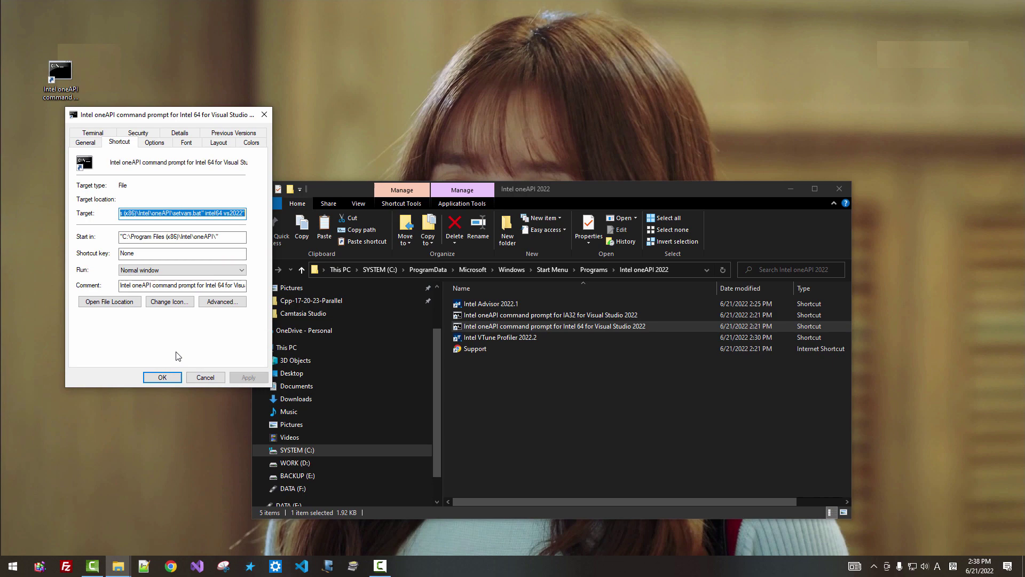
Change the desktop shortcut's icon to the blue icon from C:\Windows\oneAPI.ico and apply it
click(180, 302)
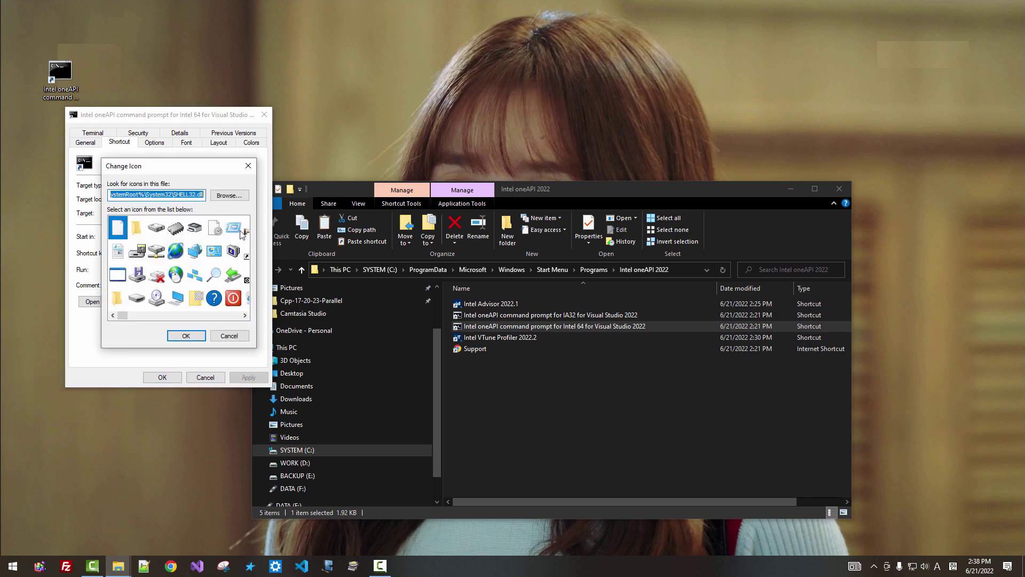
click(231, 197)
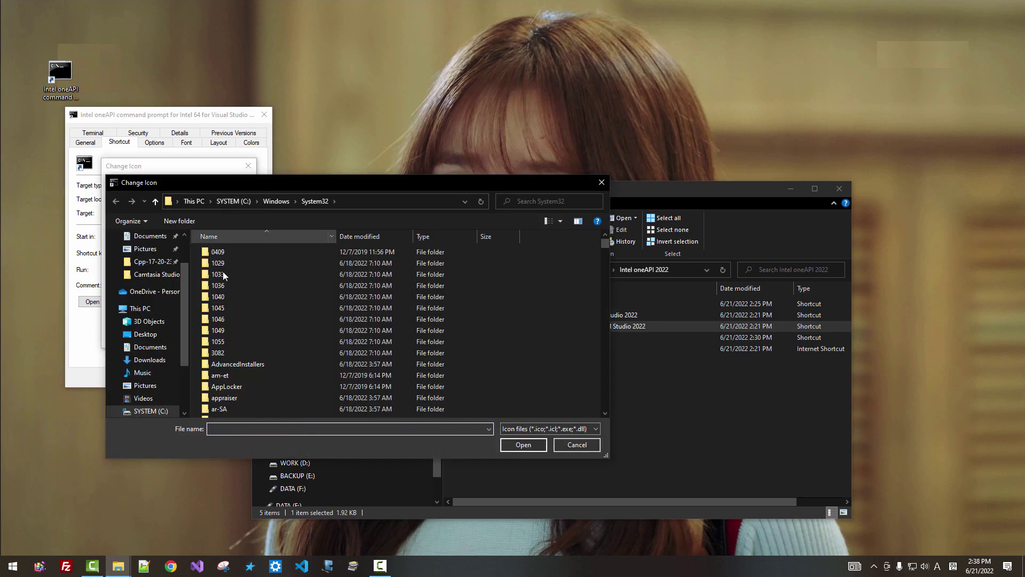
drag(187, 351, 181, 382)
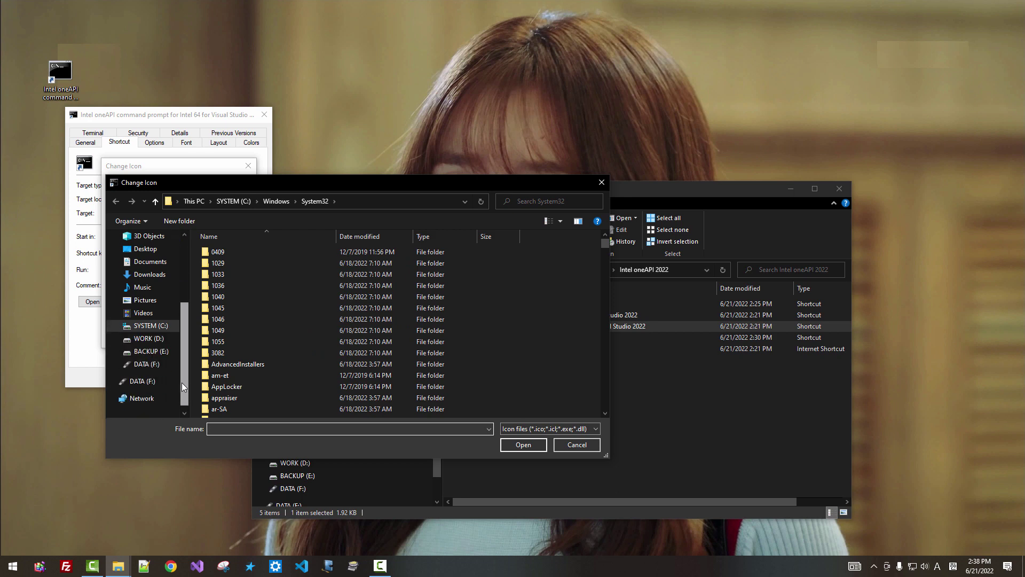
click(160, 325)
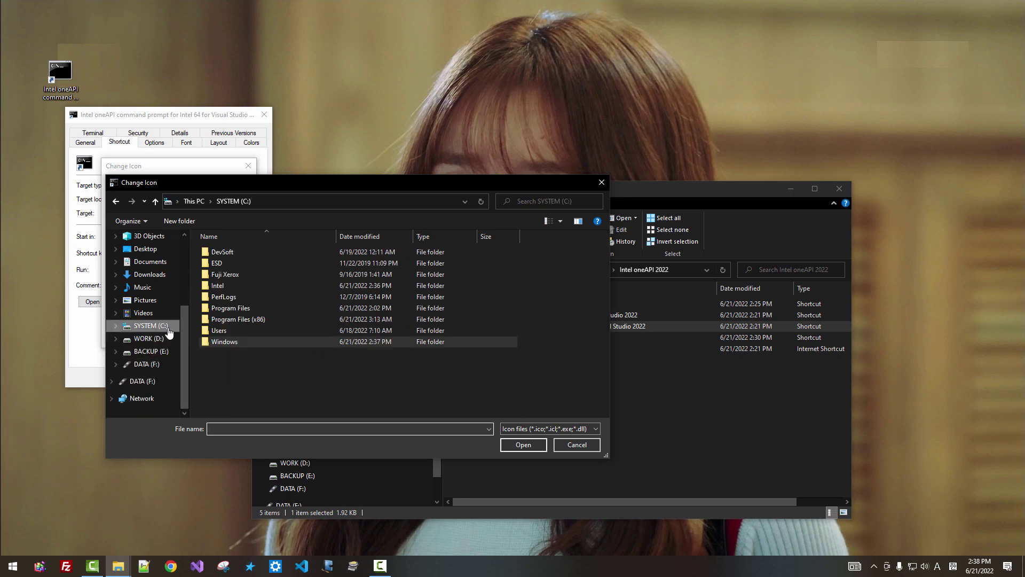
double_click(224, 342)
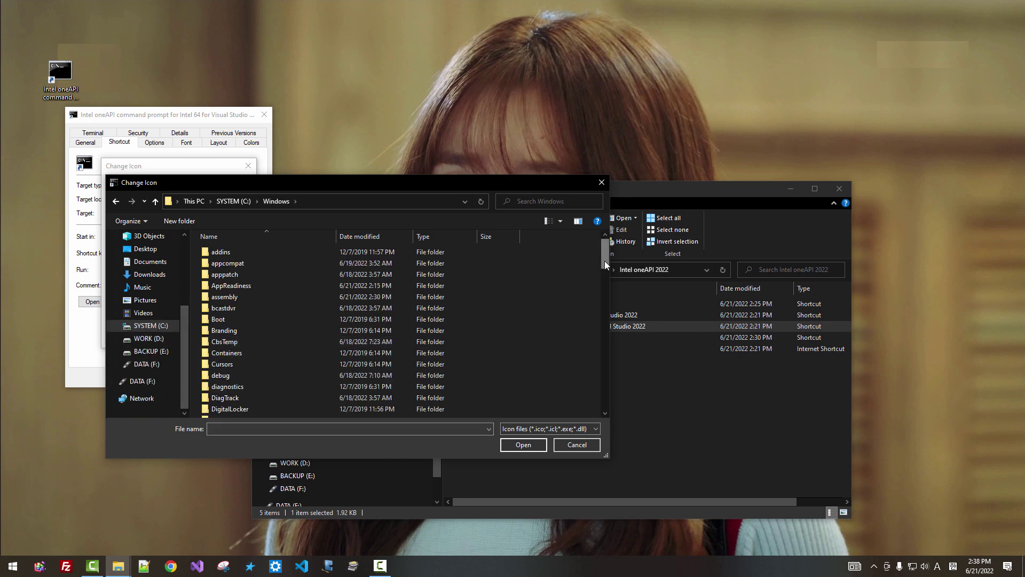
drag(604, 261, 585, 399)
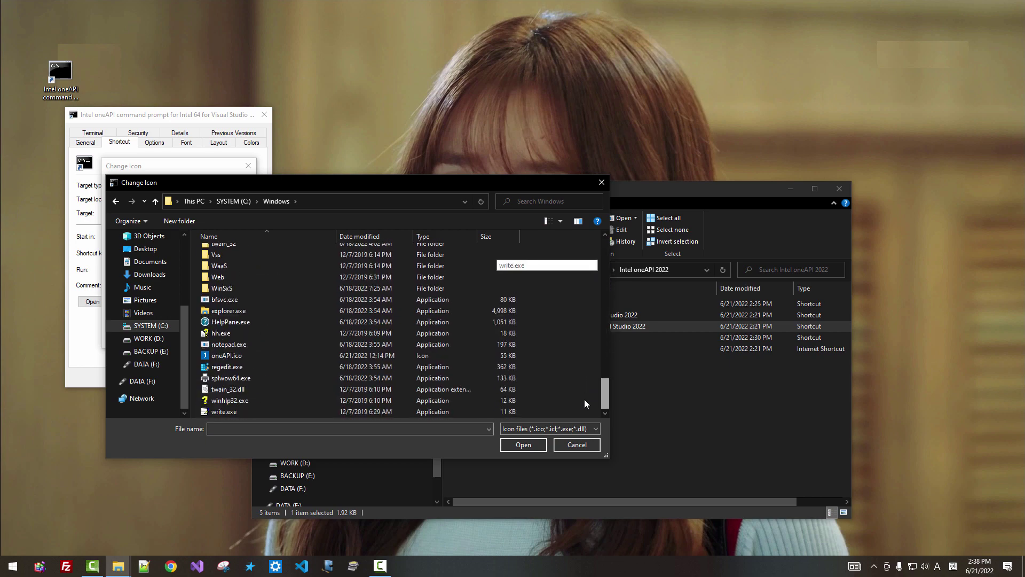
click(212, 357)
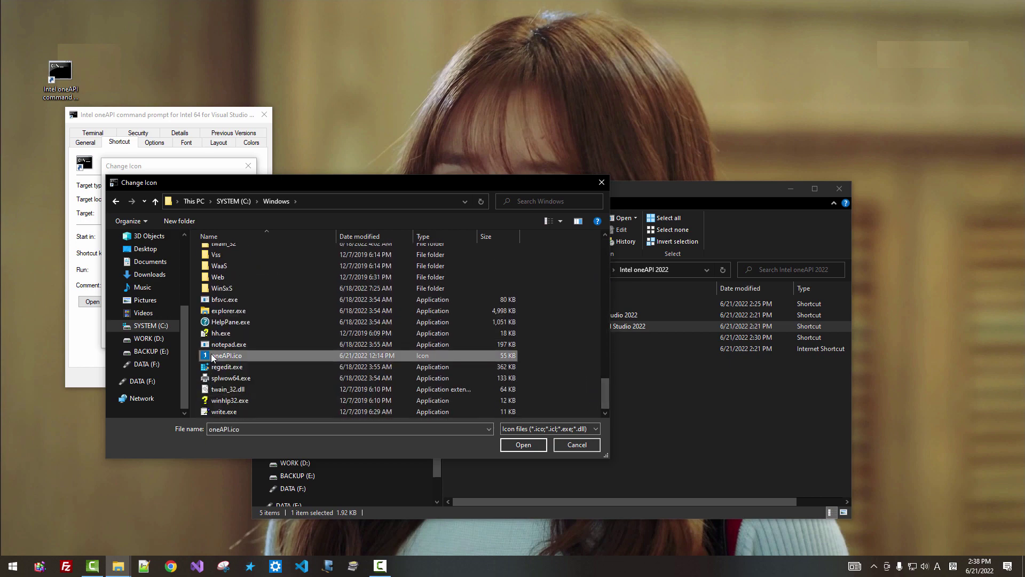
click(527, 447)
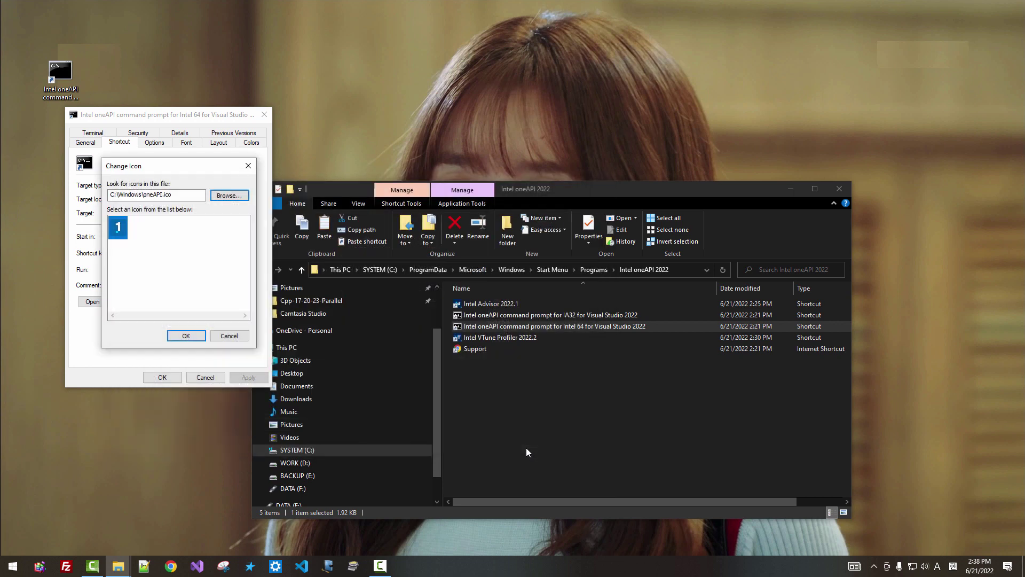
click(188, 336)
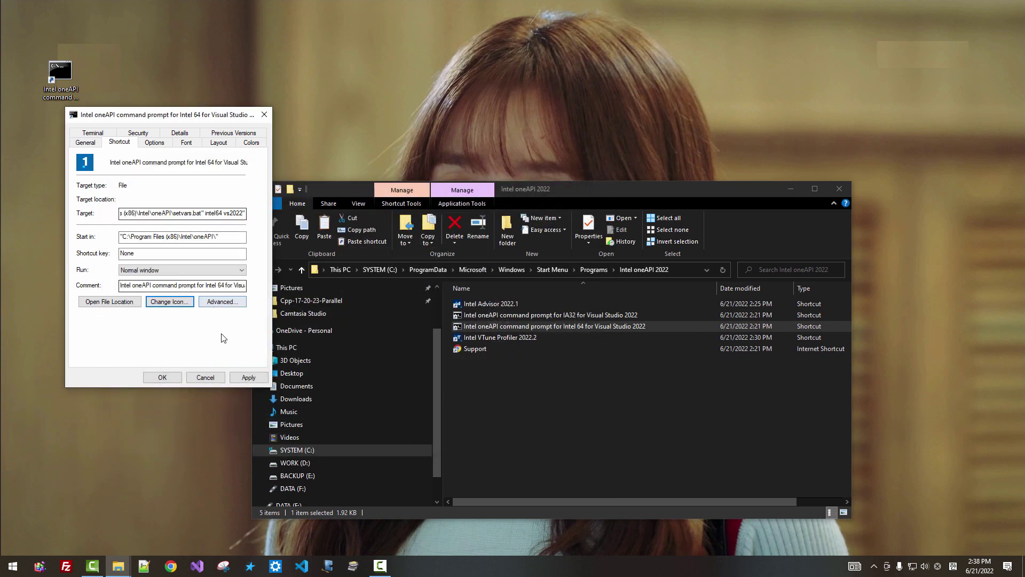
click(240, 378)
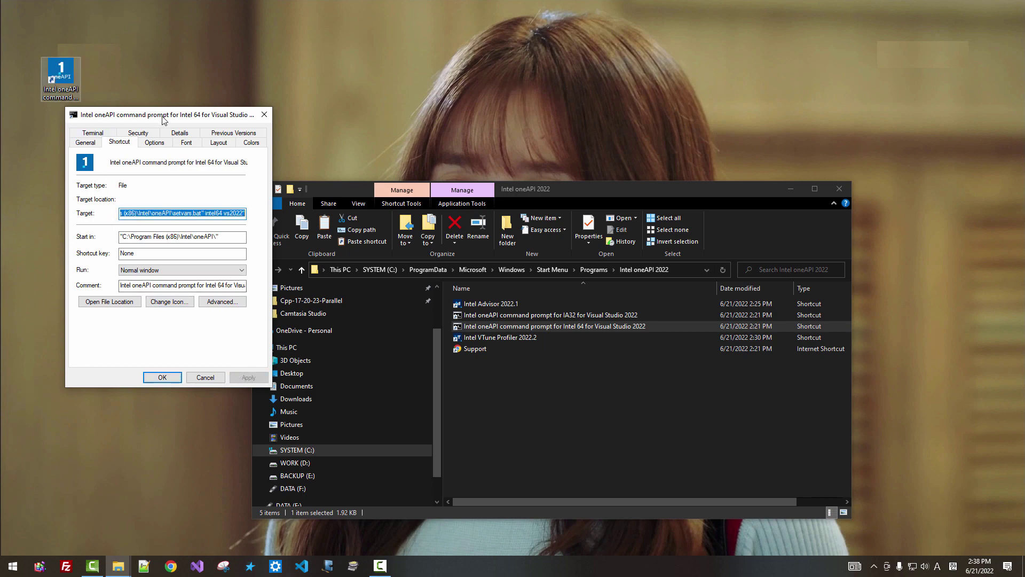
drag(164, 120, 507, 148)
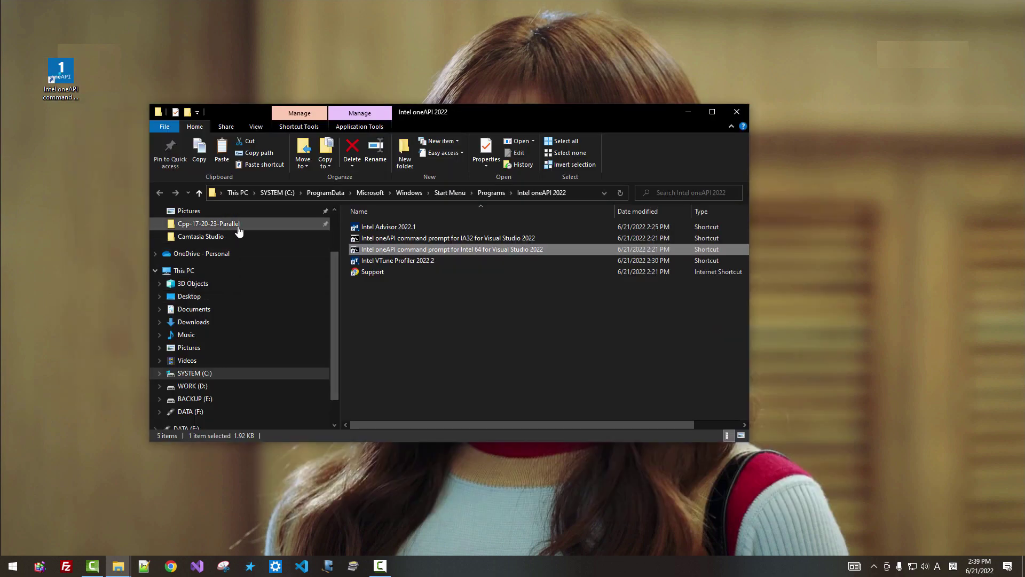
Set the shortcut's Start in folder to D:\DevSoft\Tutorials\Cpp-17-20-23-Parallel, copied from Explorer, and apply
click(239, 228)
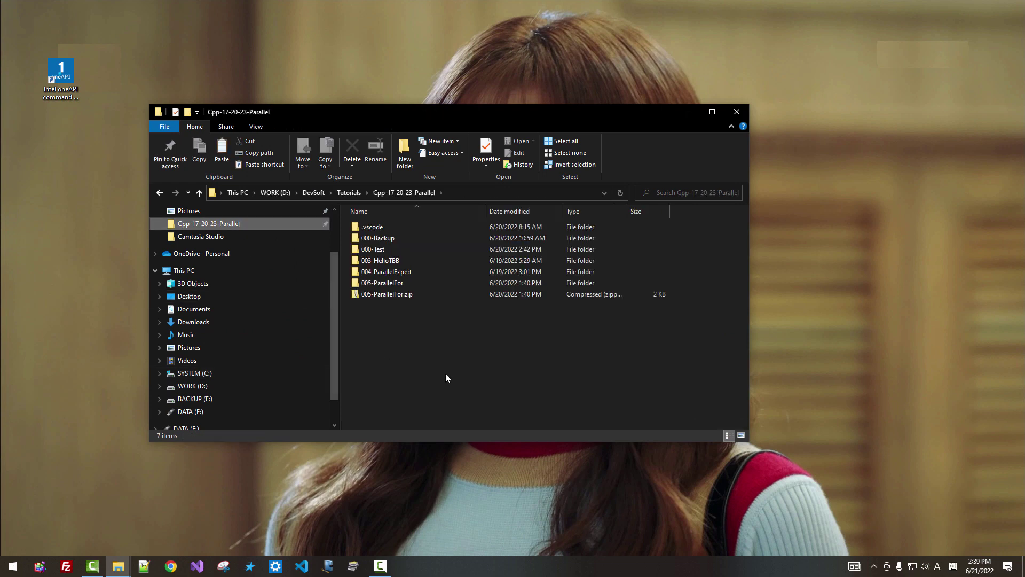
click(483, 194)
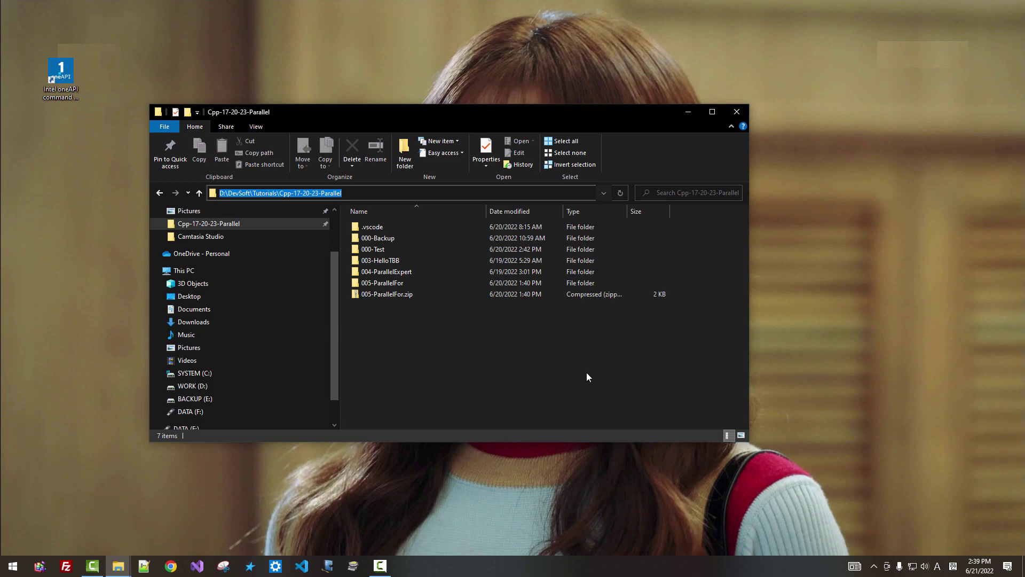
drag(460, 113, 732, 365)
drag(585, 266, 300, 268)
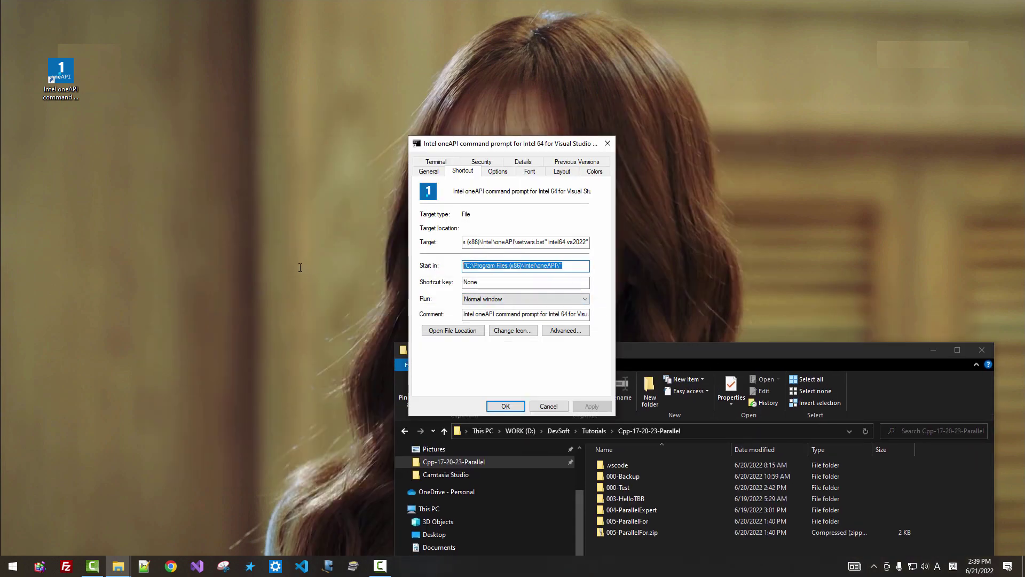
key(ctrl+v)
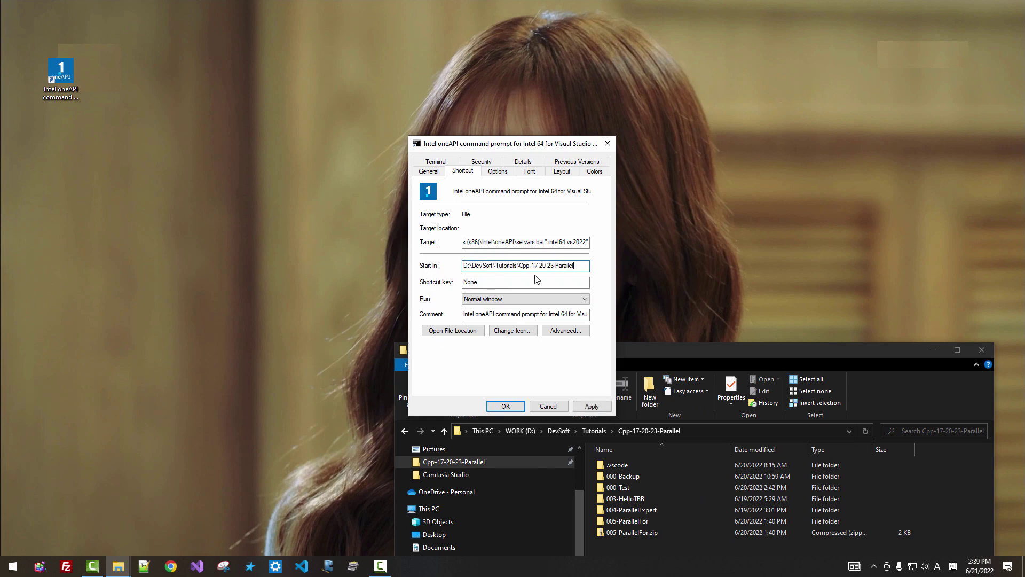
click(592, 407)
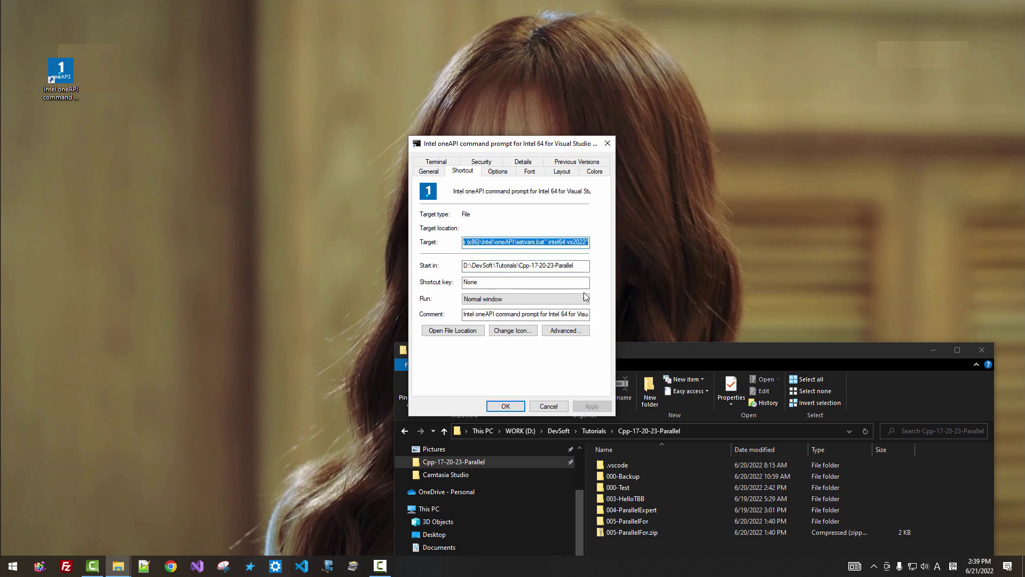
Give the shortcut a 24-point console font and a 140×40 window, then apply and close
click(530, 171)
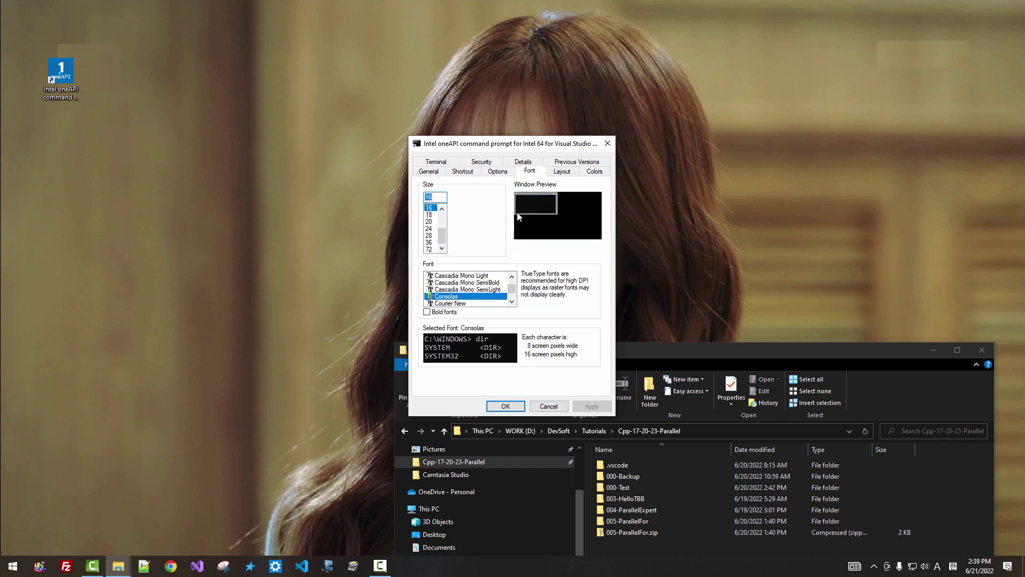
click(429, 221)
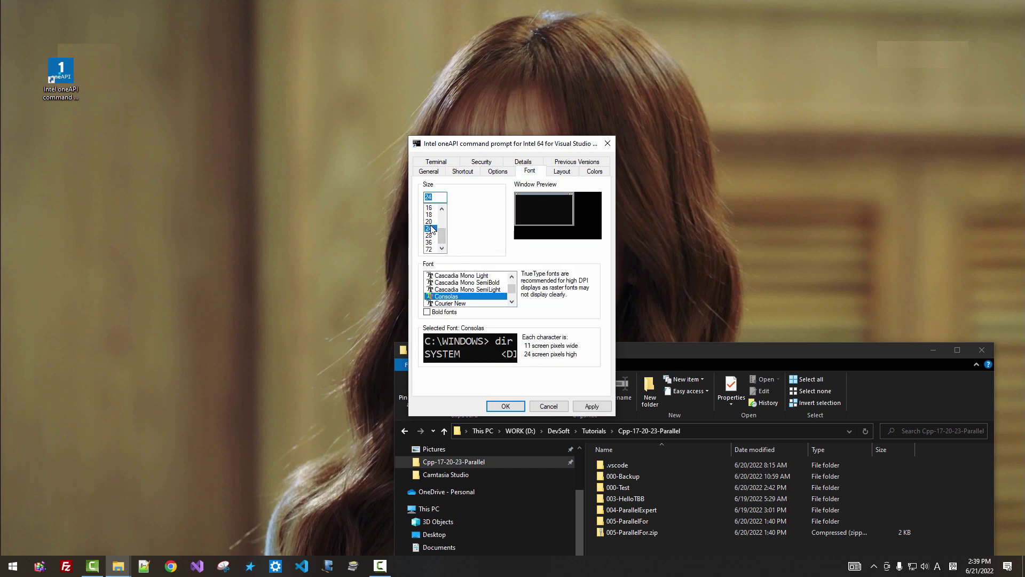
click(562, 172)
click(497, 252)
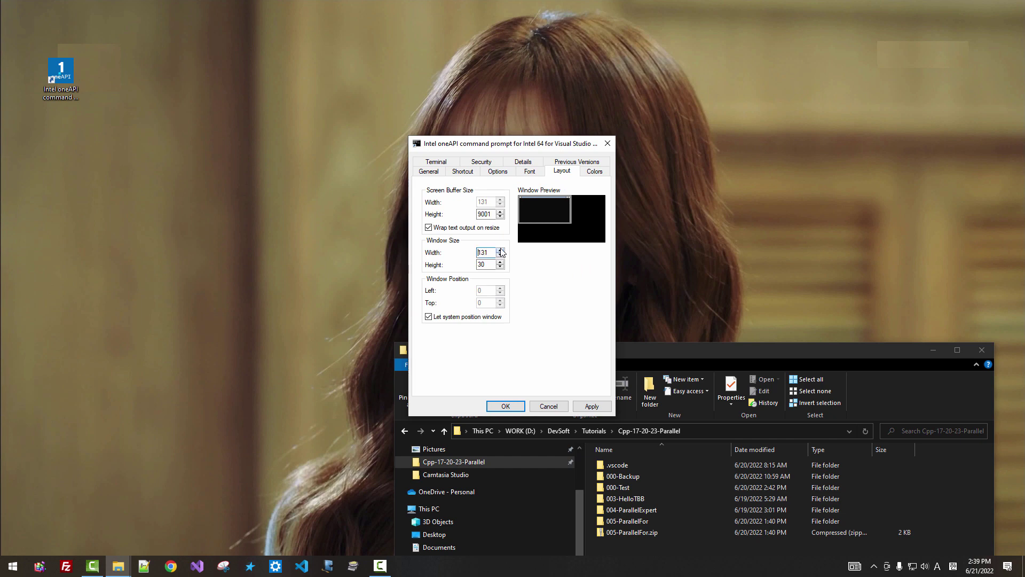
click(500, 250)
click(500, 255)
click(500, 262)
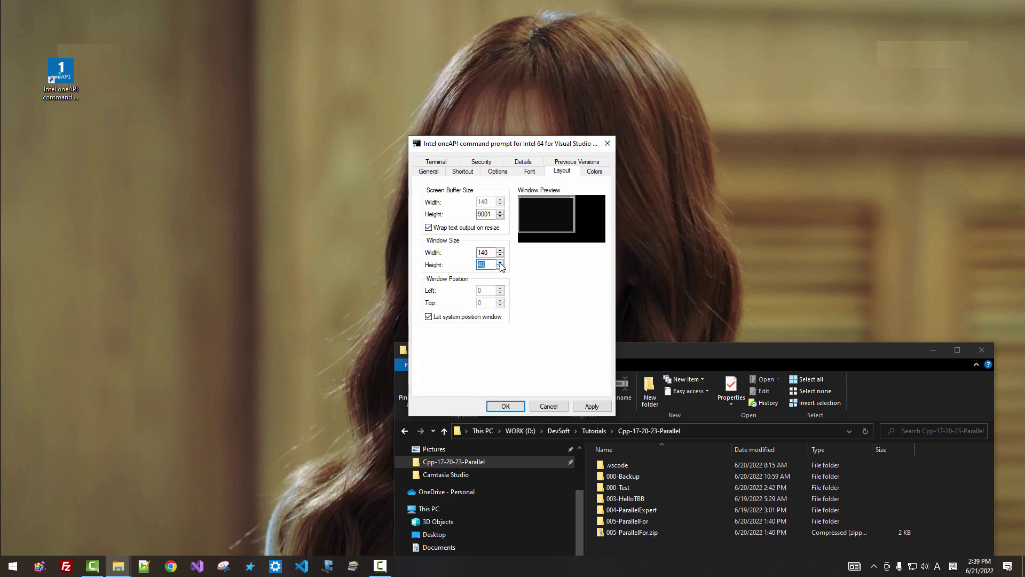
click(591, 407)
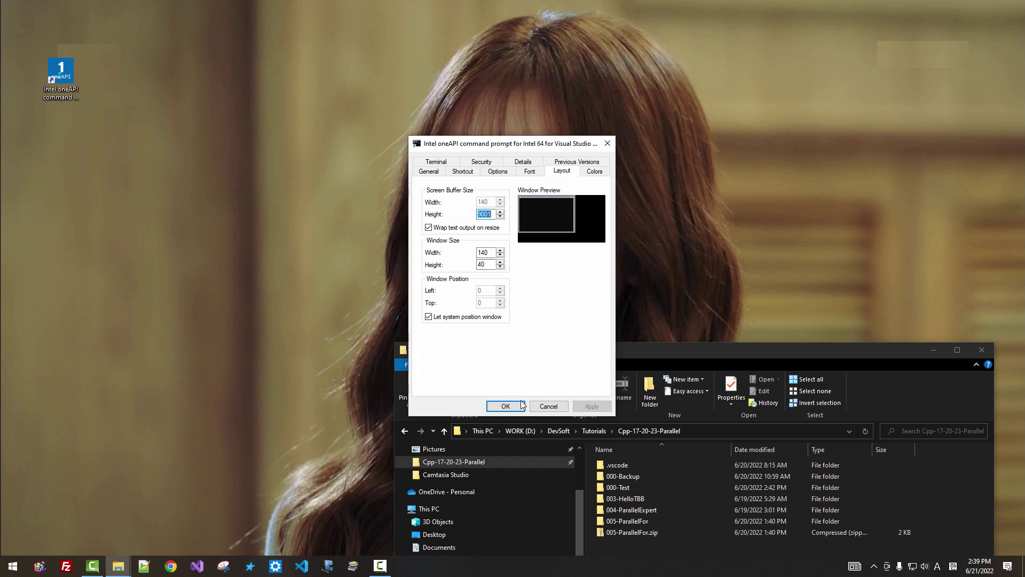
click(505, 405)
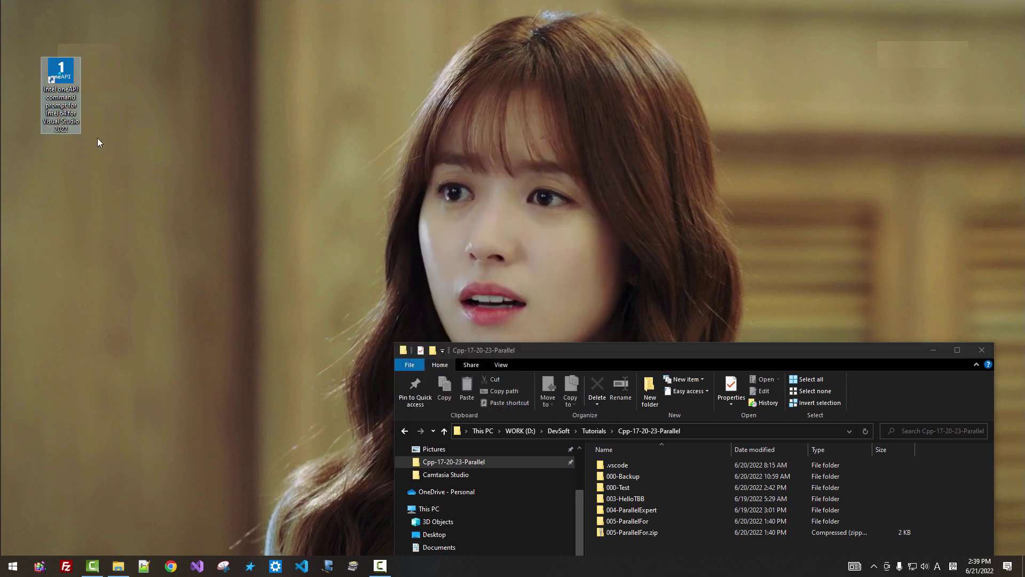
Launch the oneAPI command prompt from the desktop shortcut to check its window, then close it
double_click(60, 94)
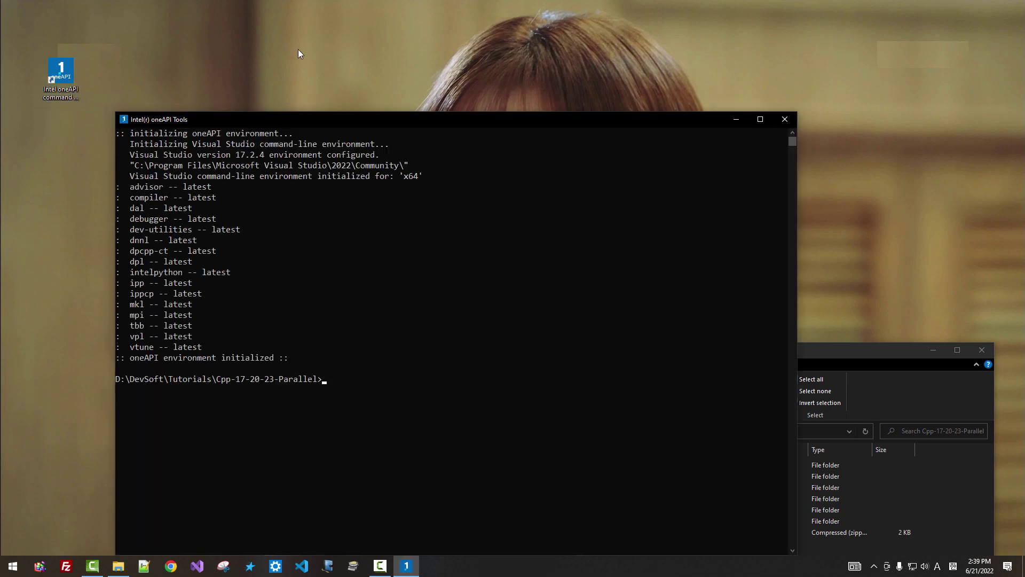
drag(615, 120, 624, 78)
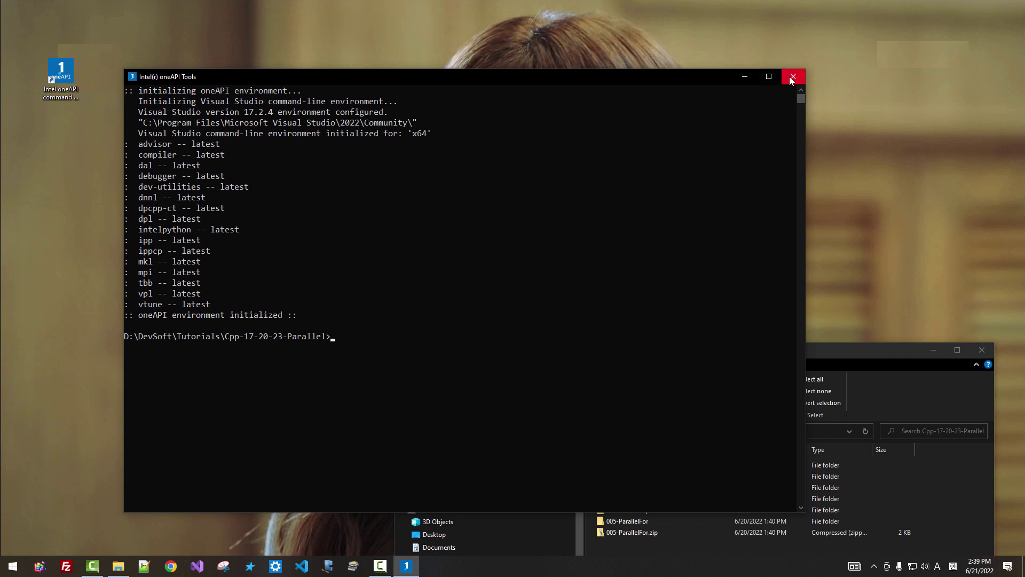
click(794, 76)
Reduce the shortcut's window height to 30 lines and relaunch the prompt
right_click(60, 72)
click(35, 293)
click(228, 112)
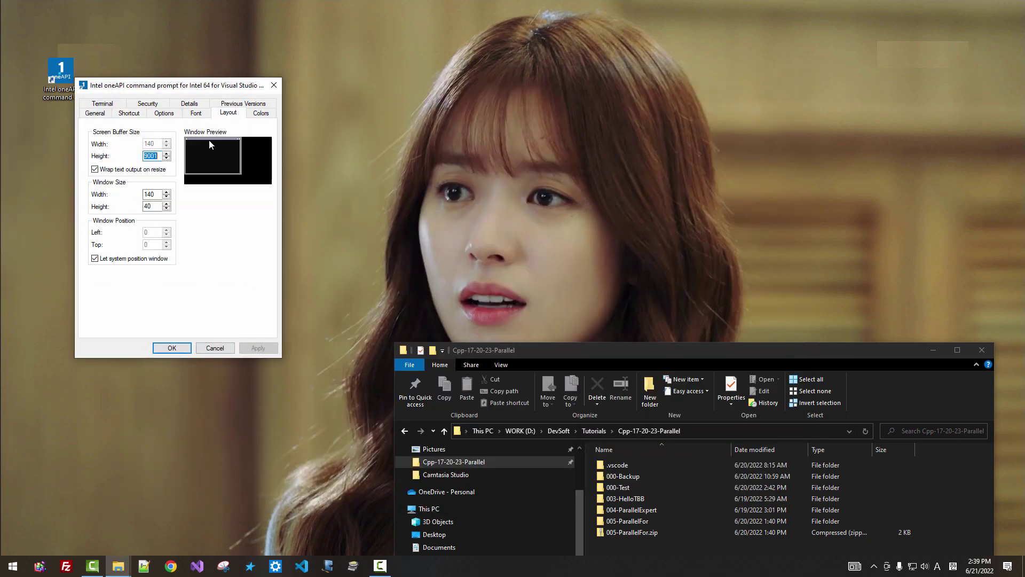
click(168, 209)
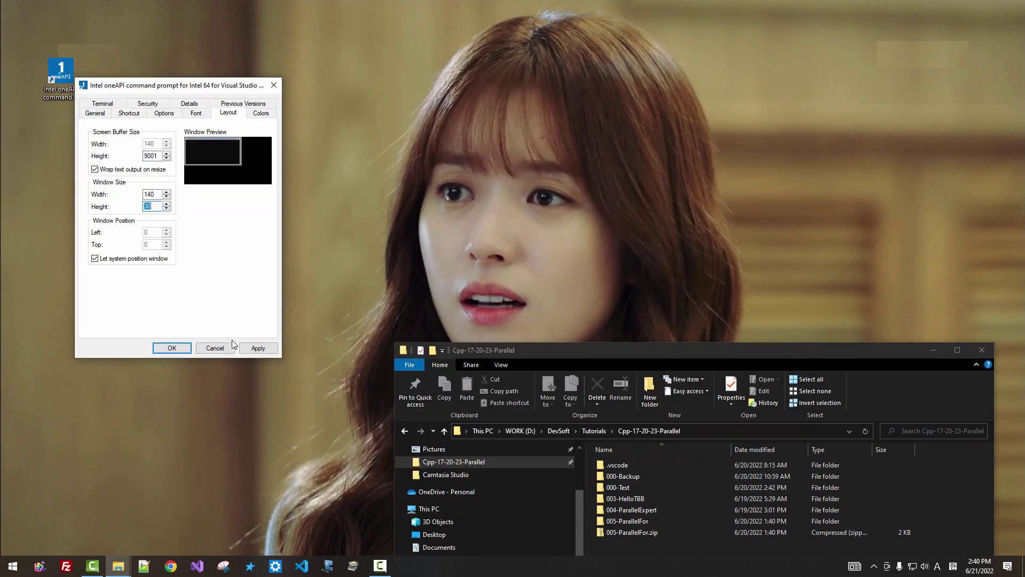
click(254, 350)
click(185, 352)
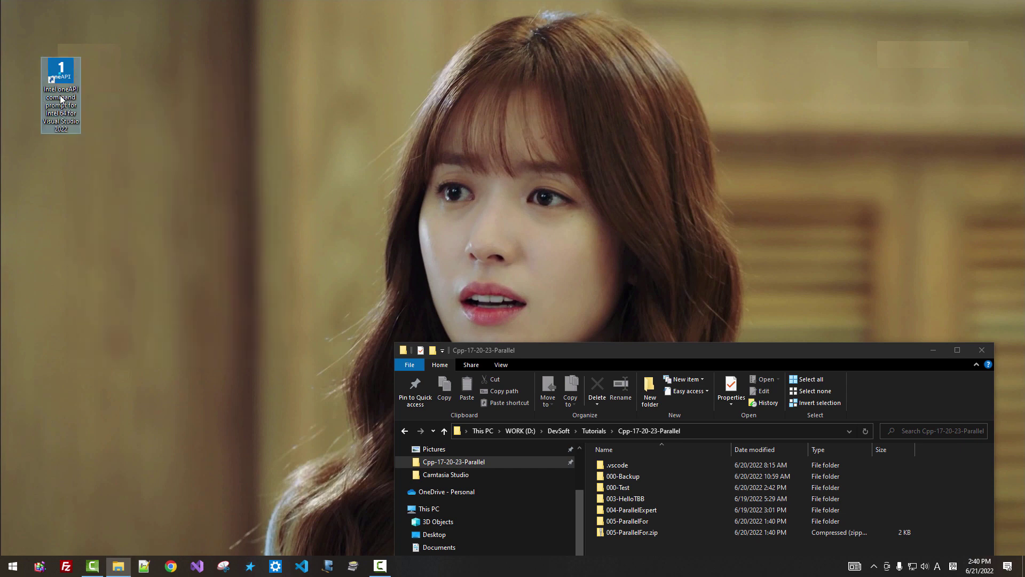
double_click(60, 96)
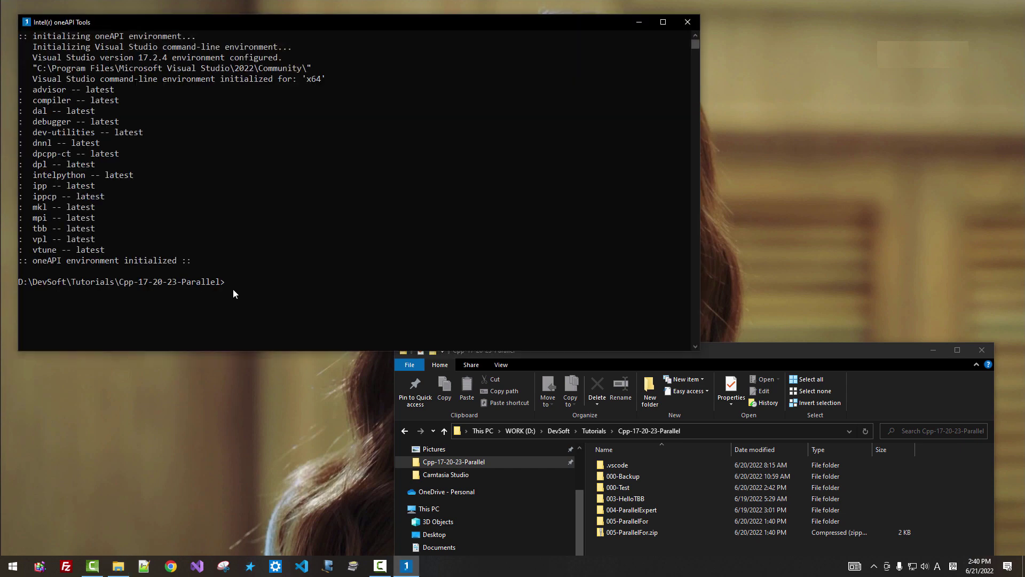
Run dpcpp --version in the Intel oneAPI command prompt
drag(233, 290, 178, 290)
click(264, 285)
text(dpcpp --version)
key(Return)
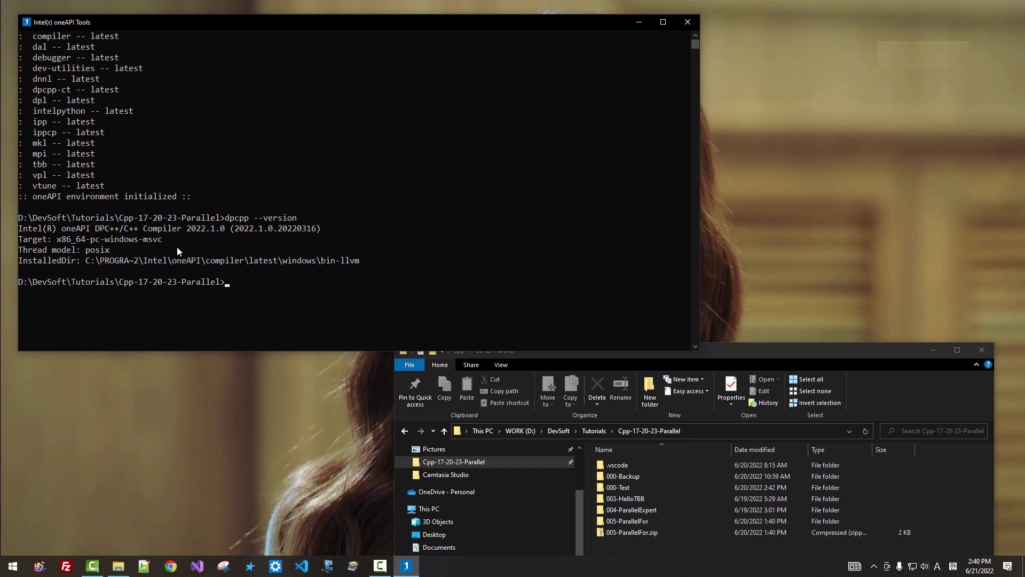
Highlight the reported compiler version 2022.1.0, then exit the console
click(237, 229)
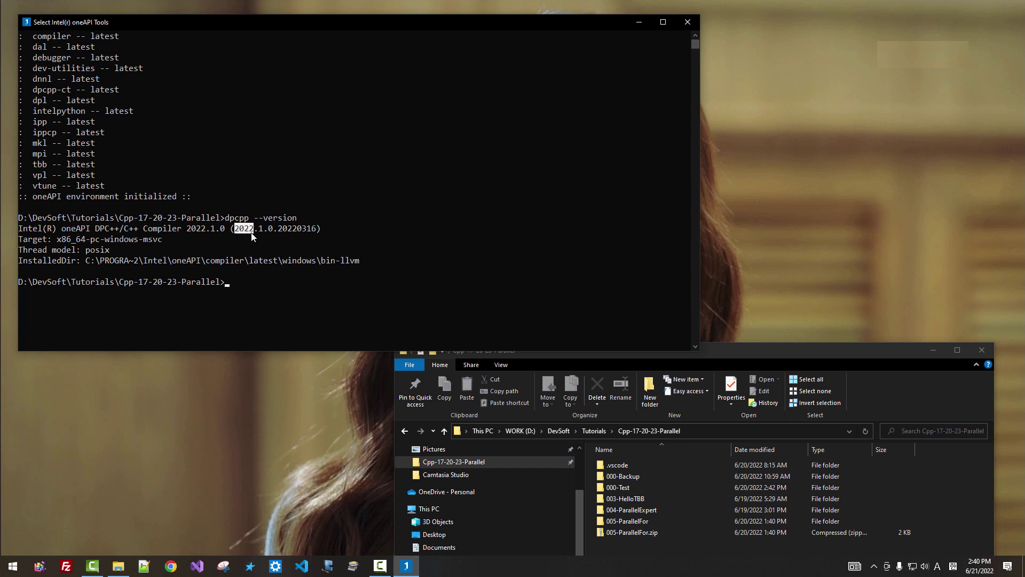
drag(252, 236, 261, 236)
key(Return)
text(exit)
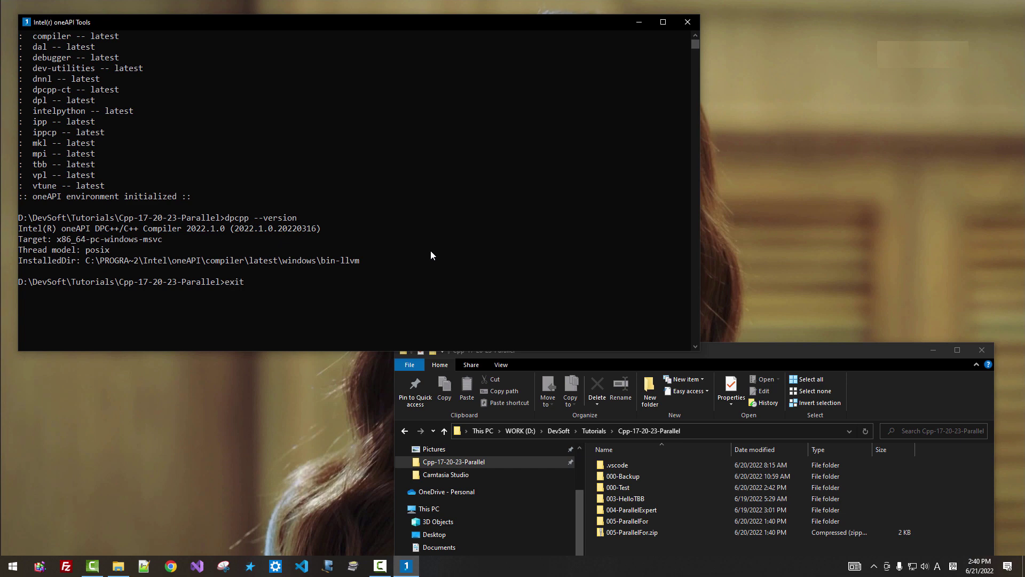
key(Return)
Rename the oneAPI desktop shortcut to 'Intel oneAPI x64' and drag it onto the taskbar
right_click(59, 90)
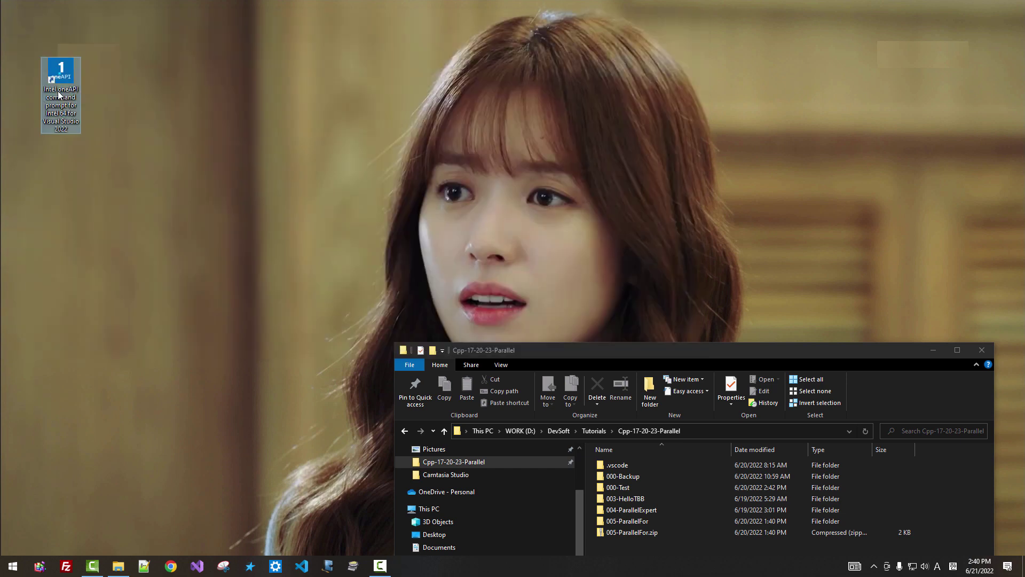
click(43, 290)
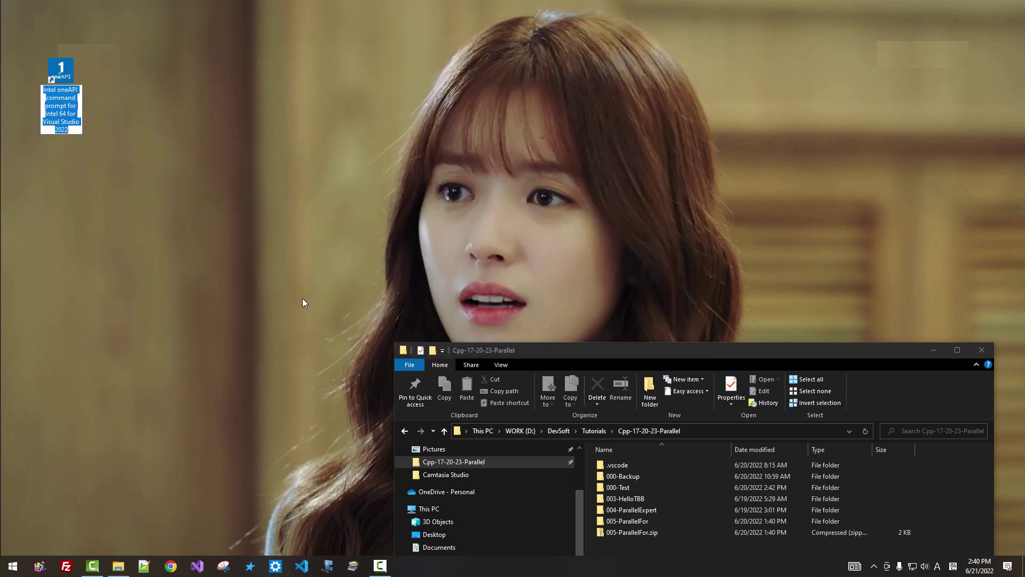
key(Home)
key(ctrl+Right)
key(ctrl+Right)
text(x64)
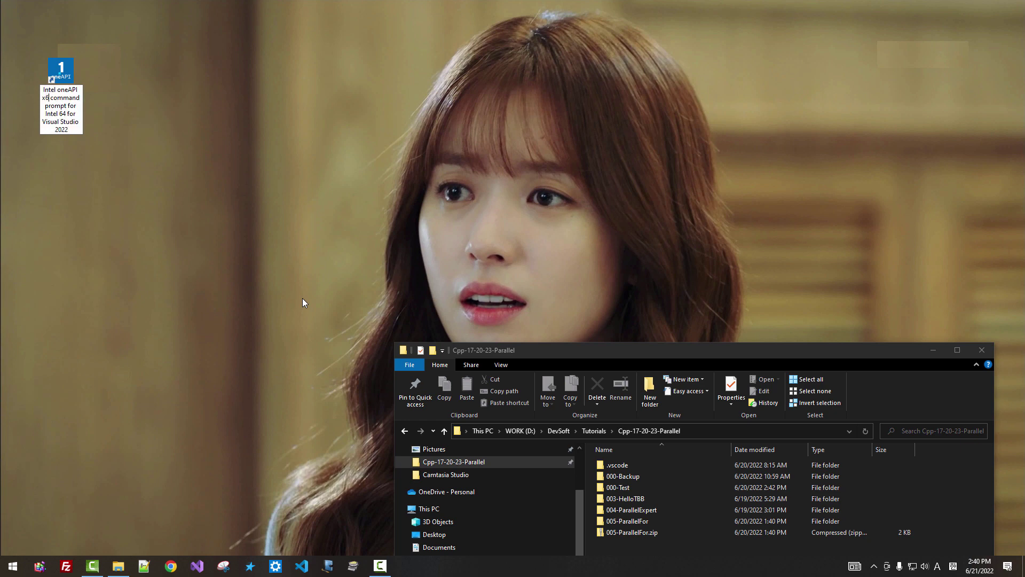
key(shift+End)
key(Delete)
key(Return)
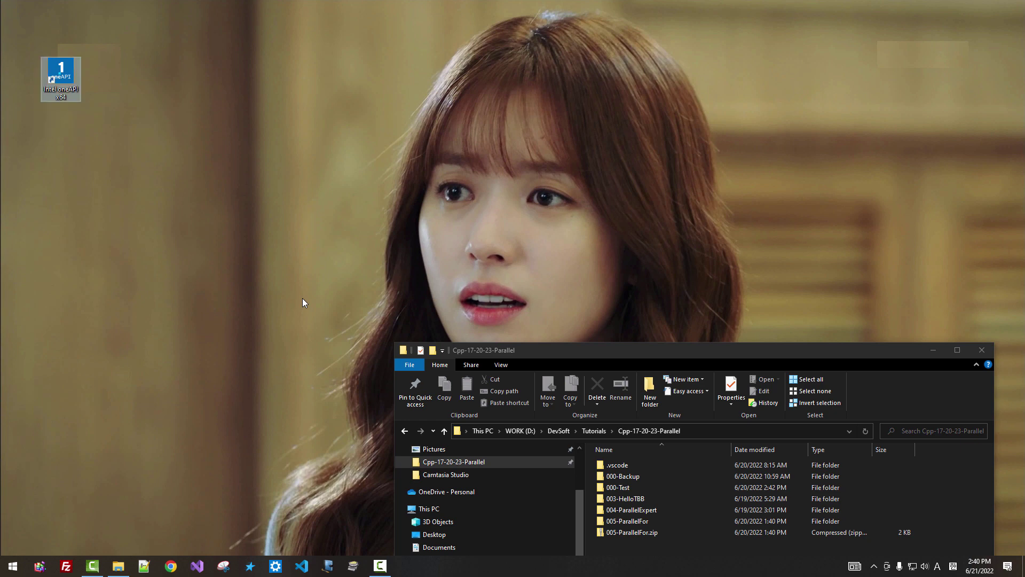
drag(68, 70, 356, 568)
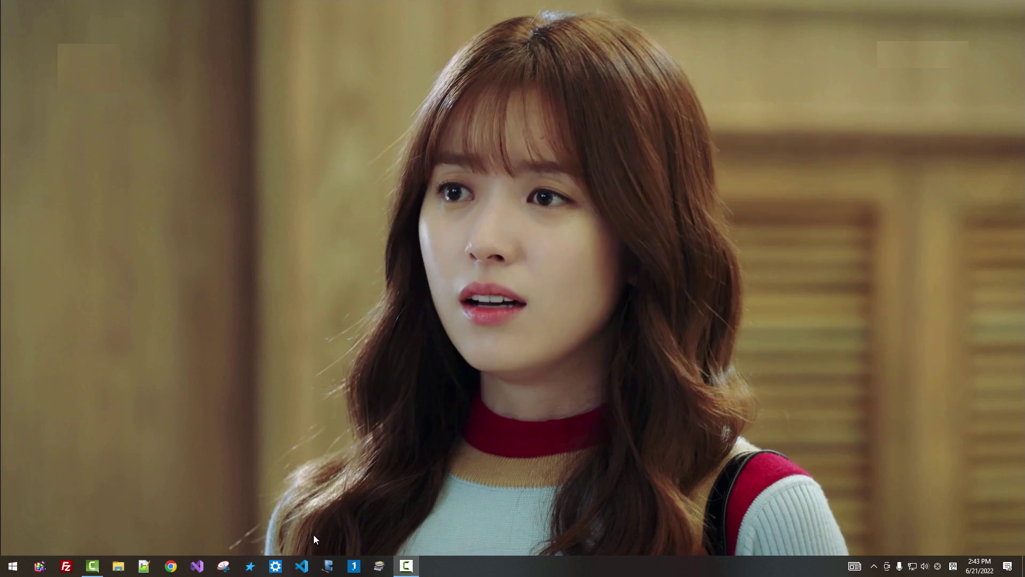
Launch Visual Studio 2022 and disable NVIDIA usage collection
click(196, 567)
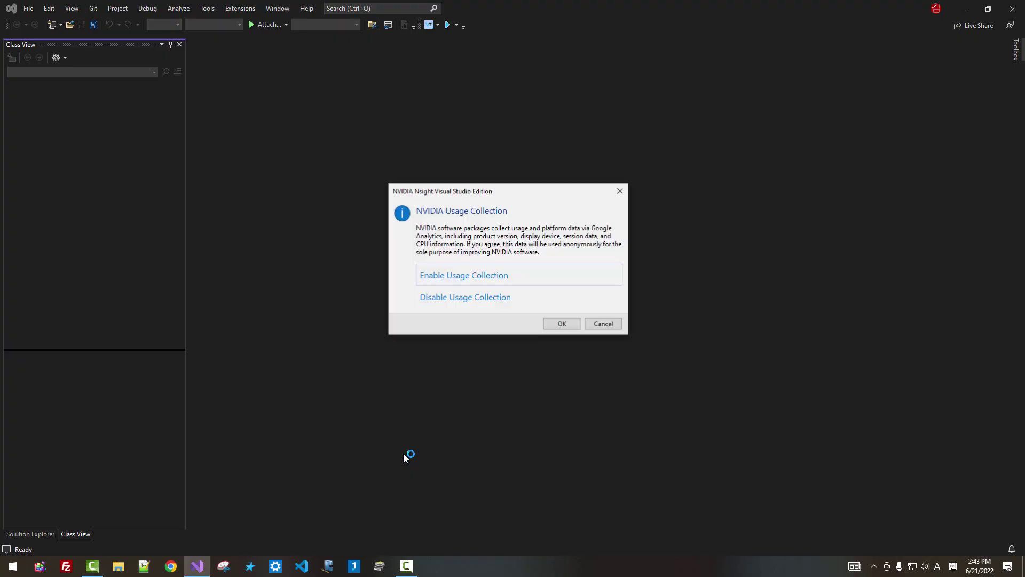
click(487, 303)
click(486, 302)
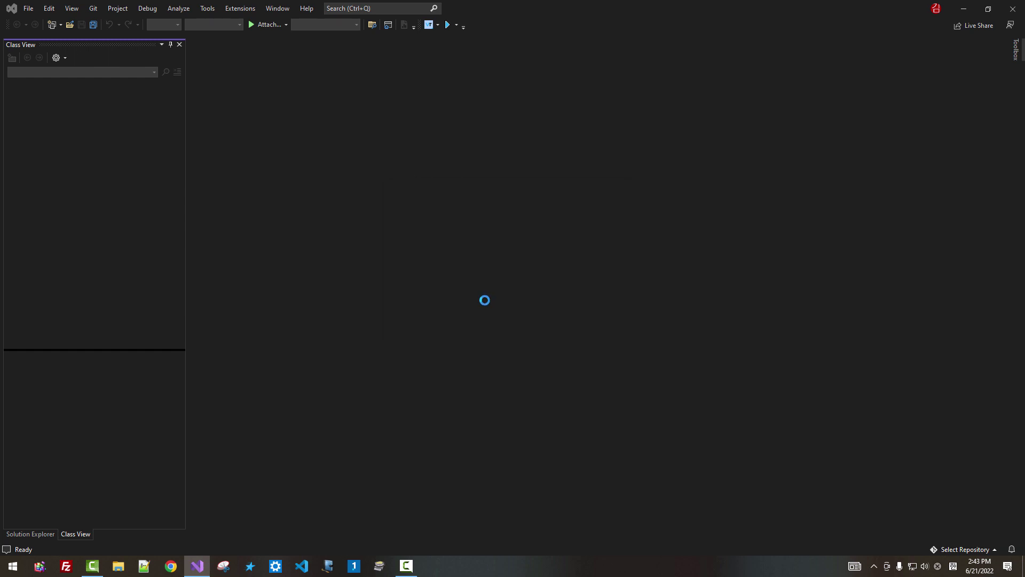
Check the Extensions menu lists Intel oneAPI and Nsight, then close Visual Studio
click(179, 8)
mouse_move(236, 9)
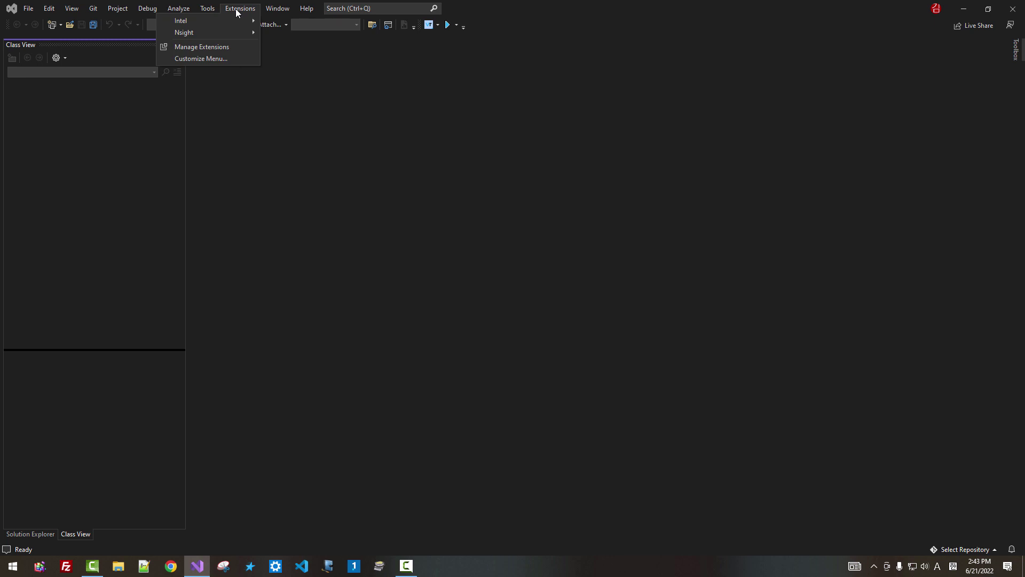
mouse_move(207, 21)
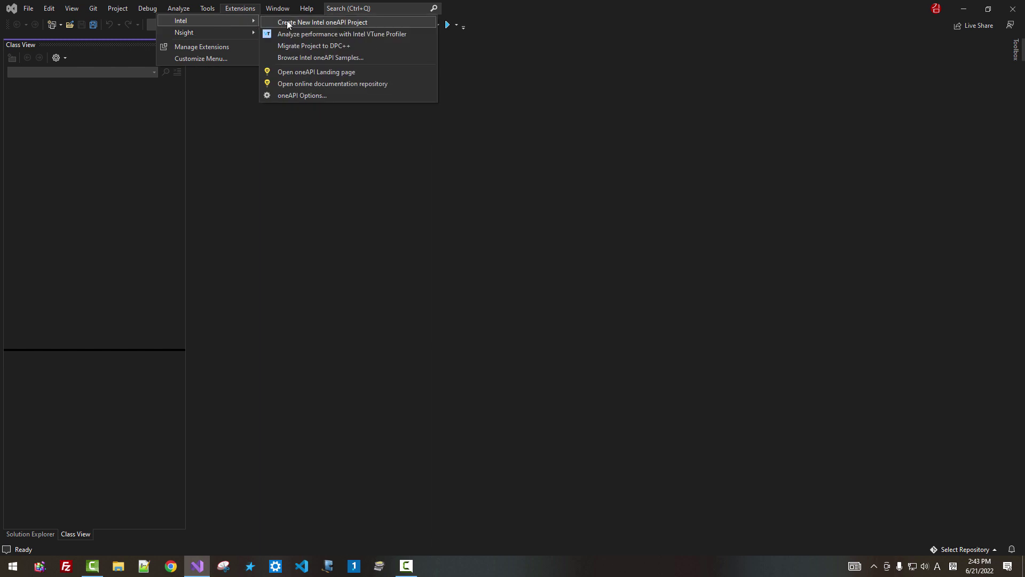
mouse_move(239, 35)
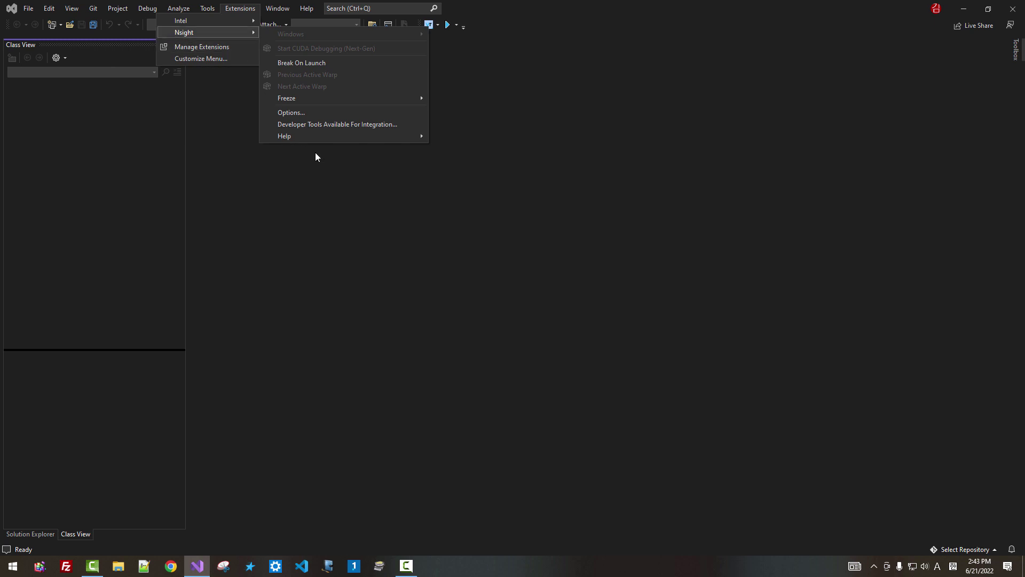
click(330, 187)
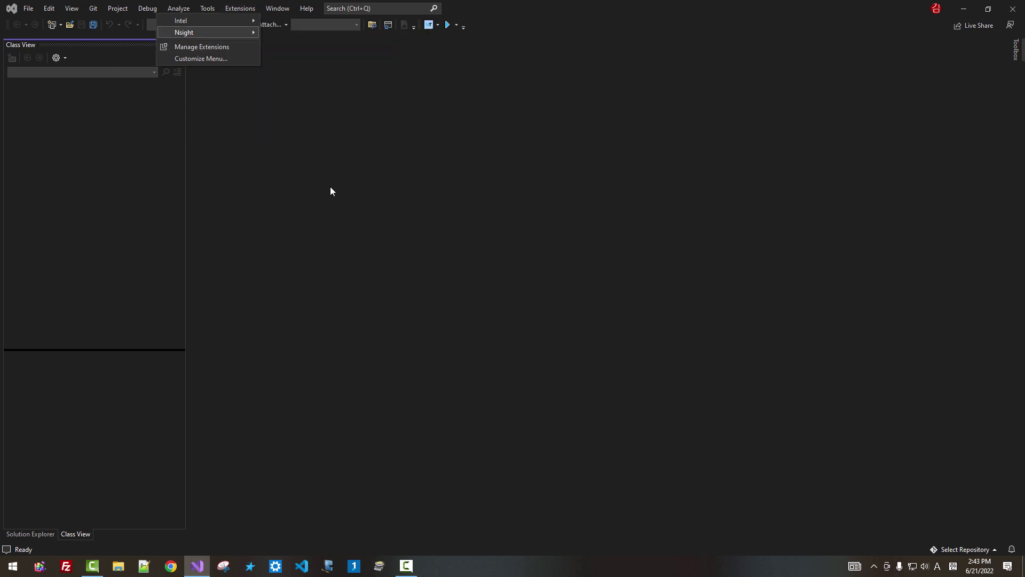
click(1013, 10)
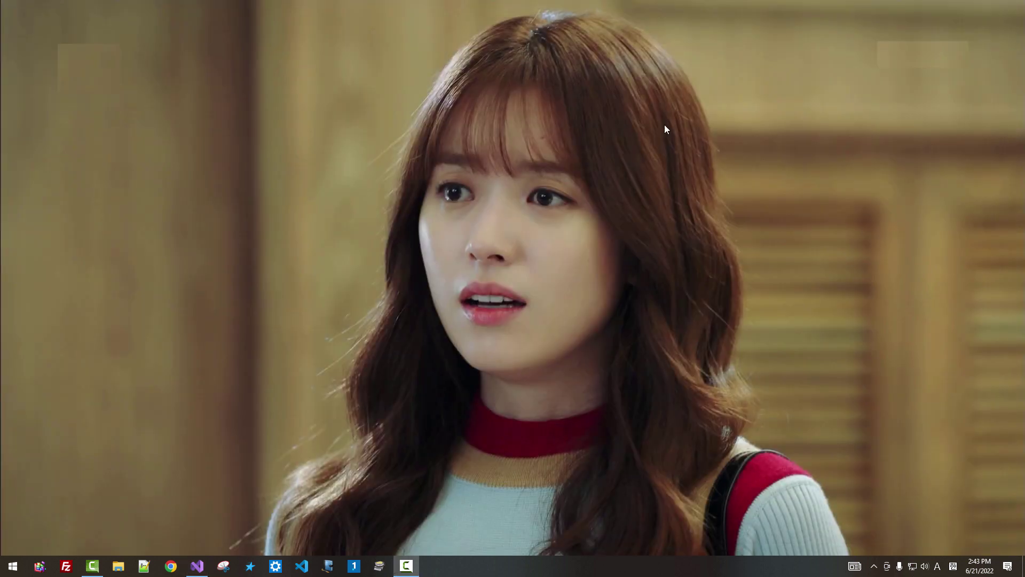
Launch VS Code and search the extensions marketplace for 'ext:cu'
click(303, 567)
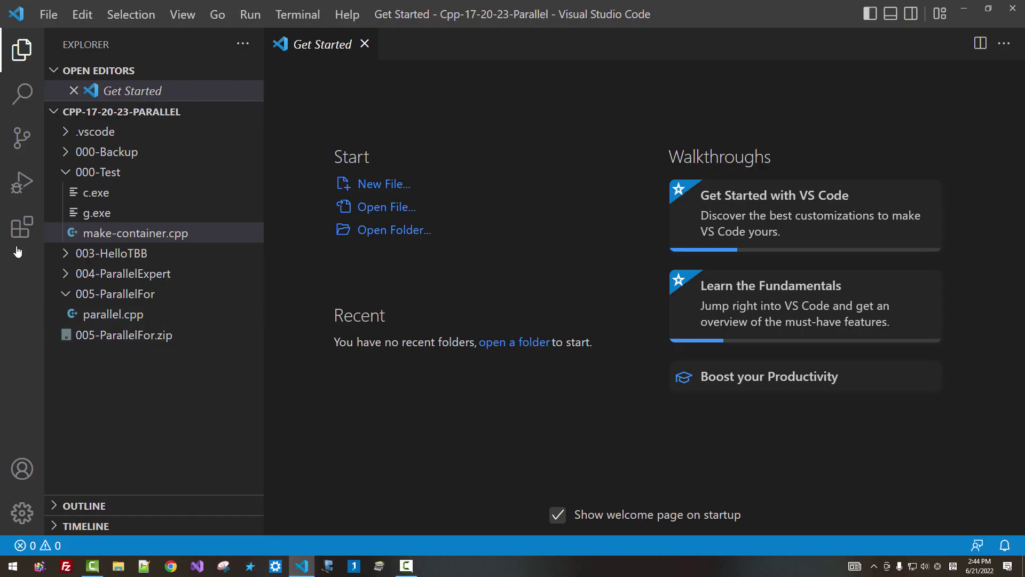
click(16, 238)
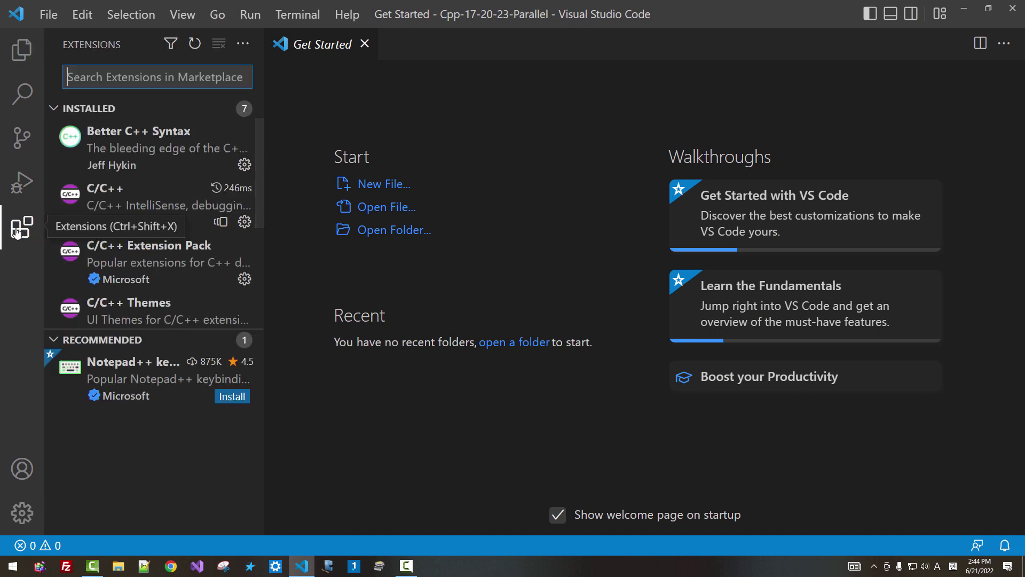
text(ext:)
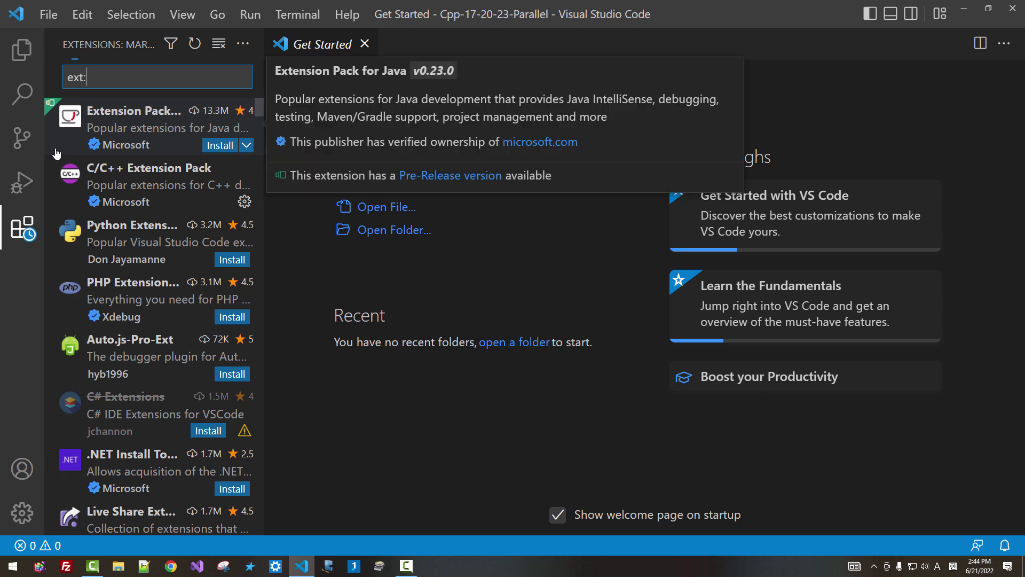
text(cud)
key(BackSpace)
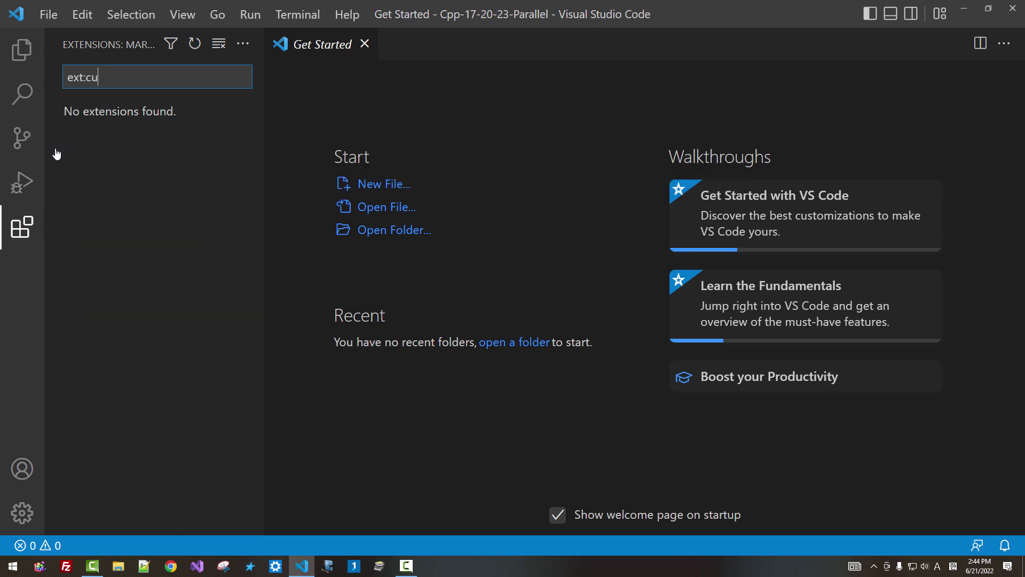